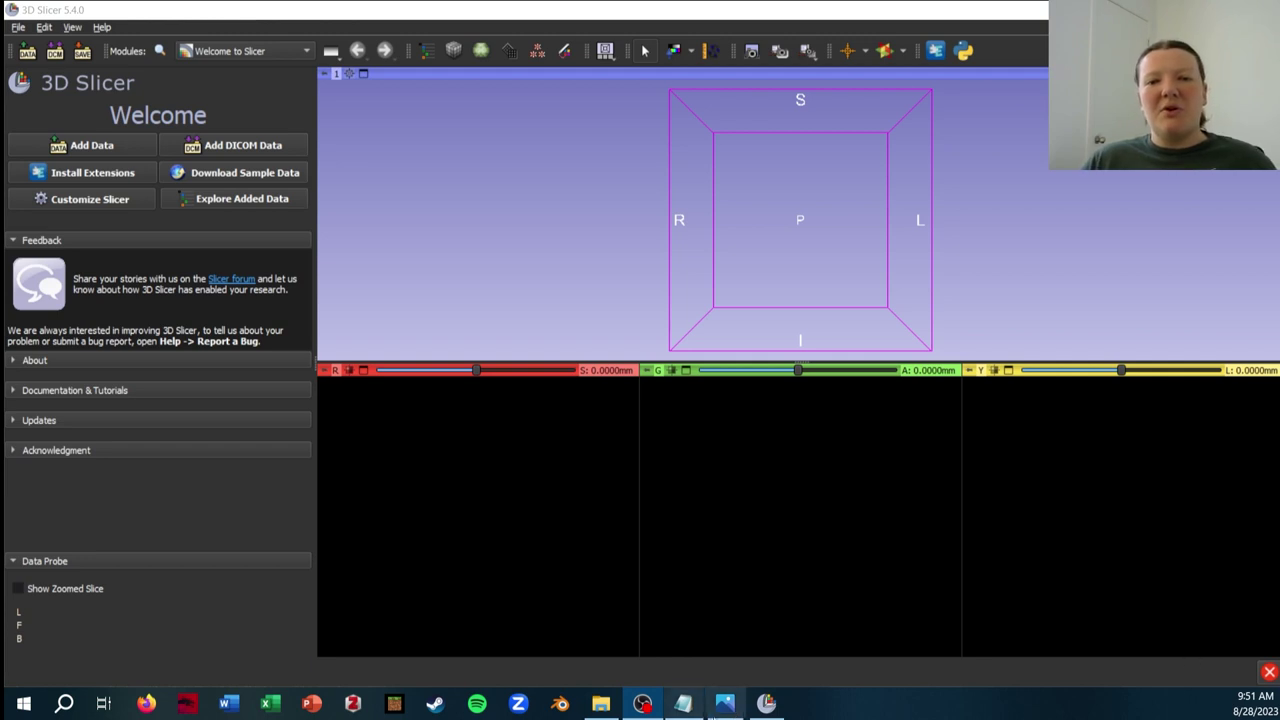
- Show ExampleFig.png, the PC1/PC2 plot with vertebra models, full screen in Photos
mouse_move(730, 710)
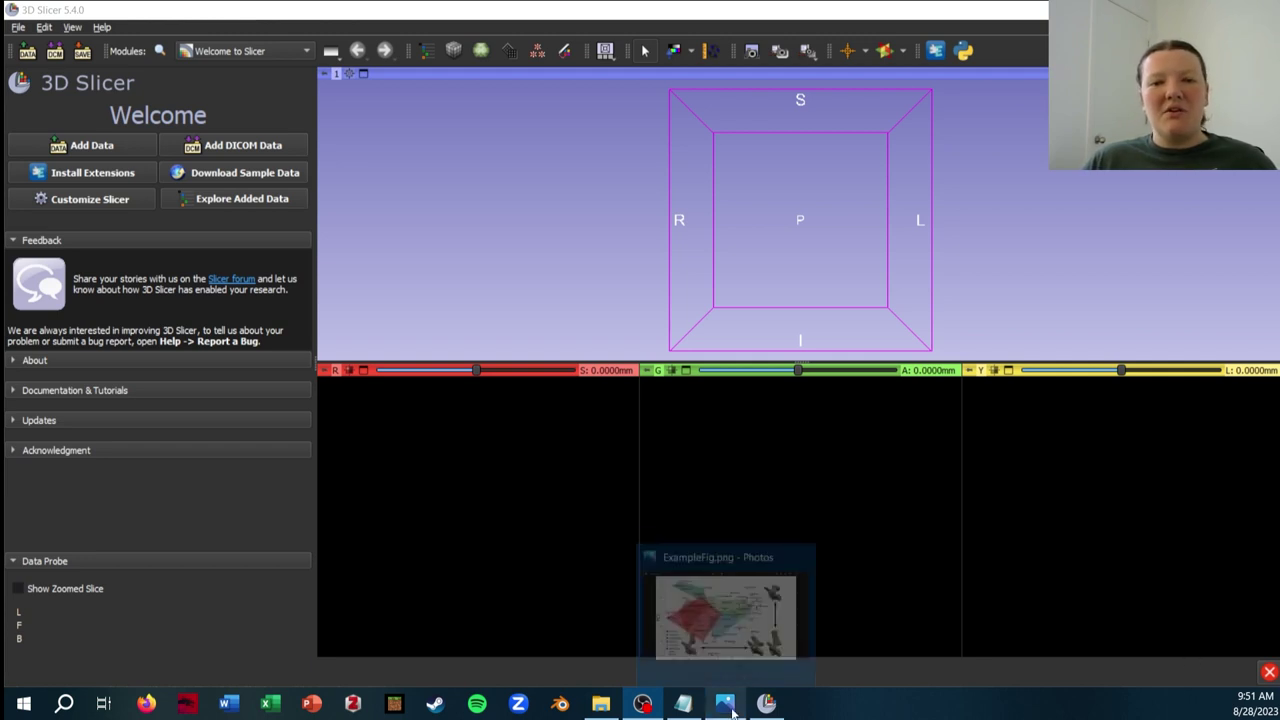
left_click(724, 642)
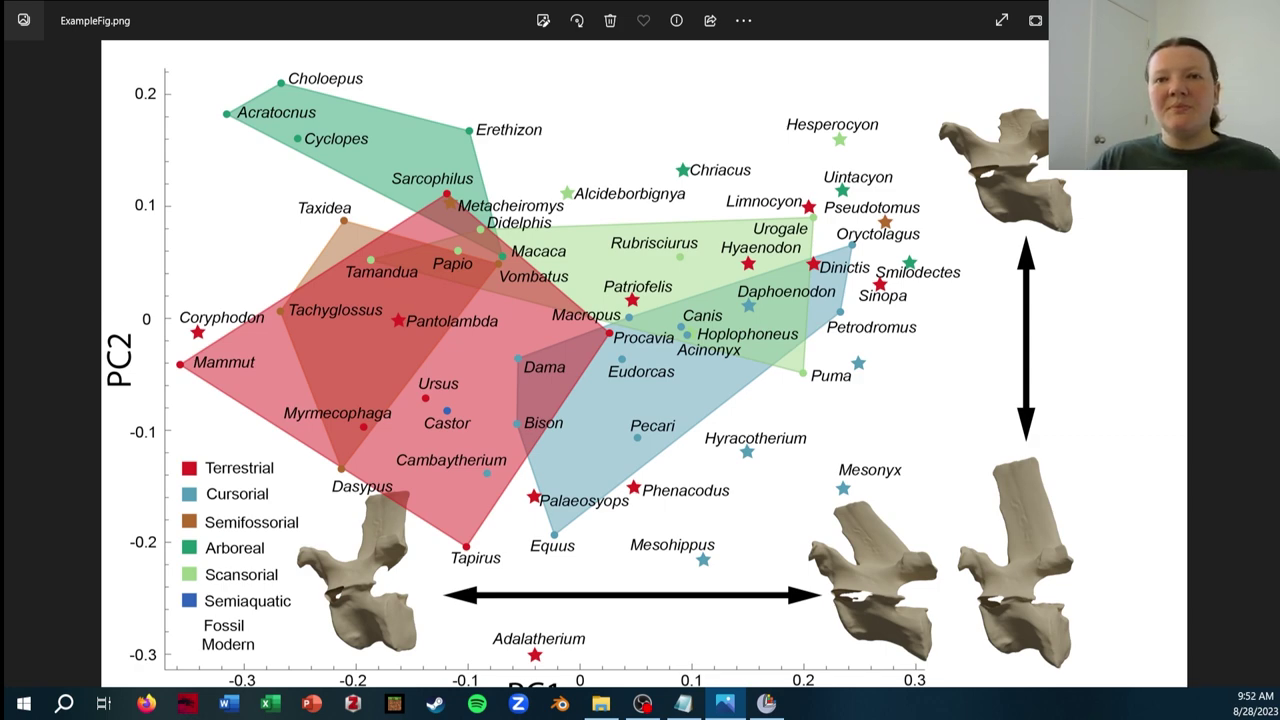
- Back in Slicer, verify SlicerMorph is listed among installed extensions, then close the Extensions Manager
key("alt+Tab")
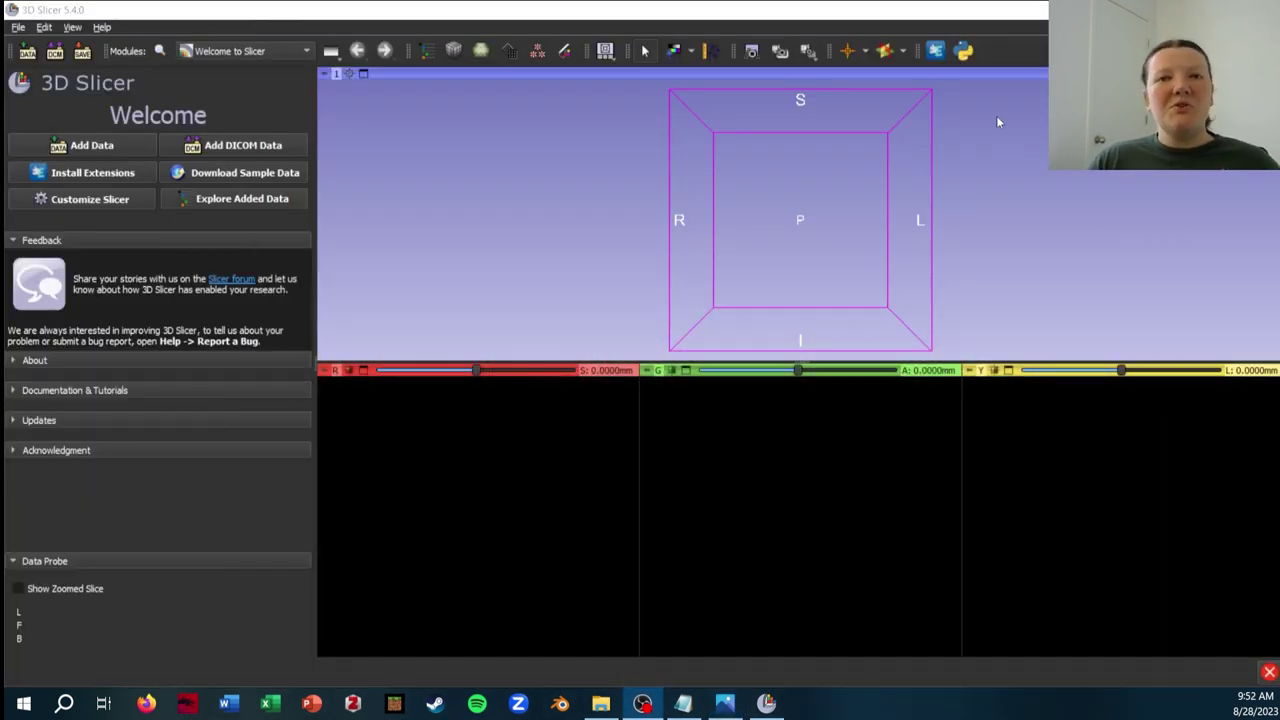
left_click(936, 51)
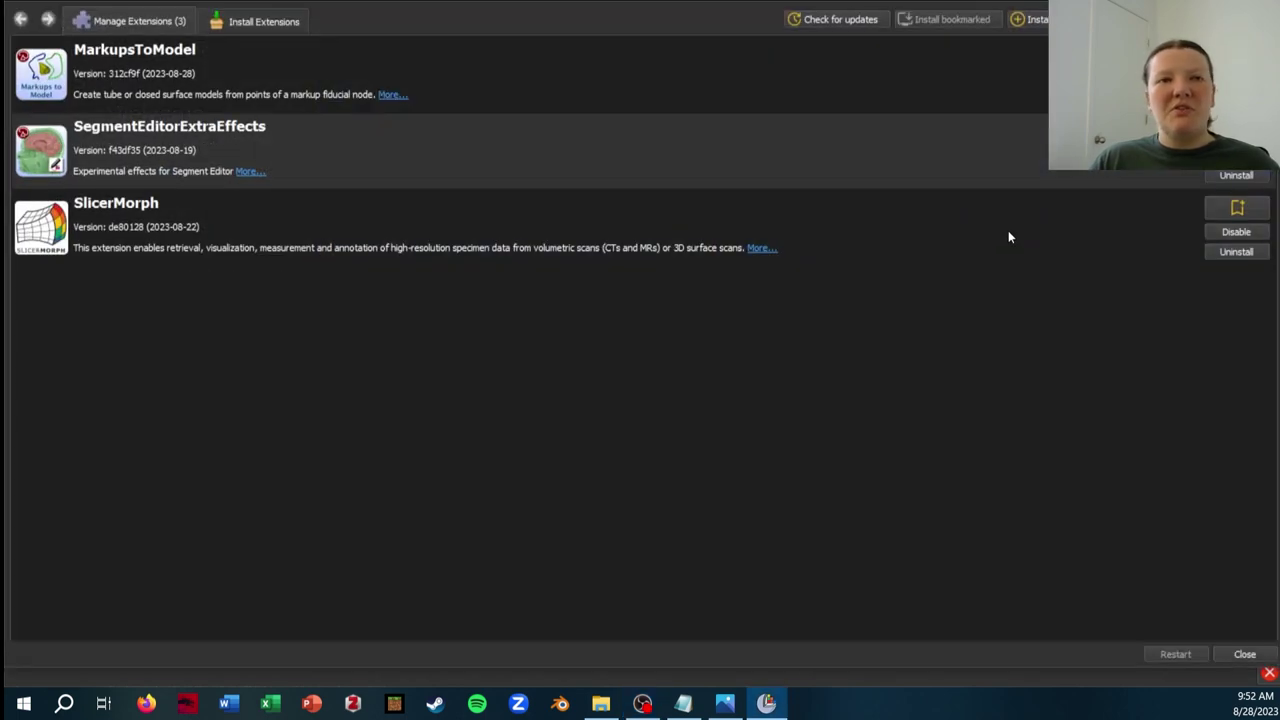
left_click(255, 22)
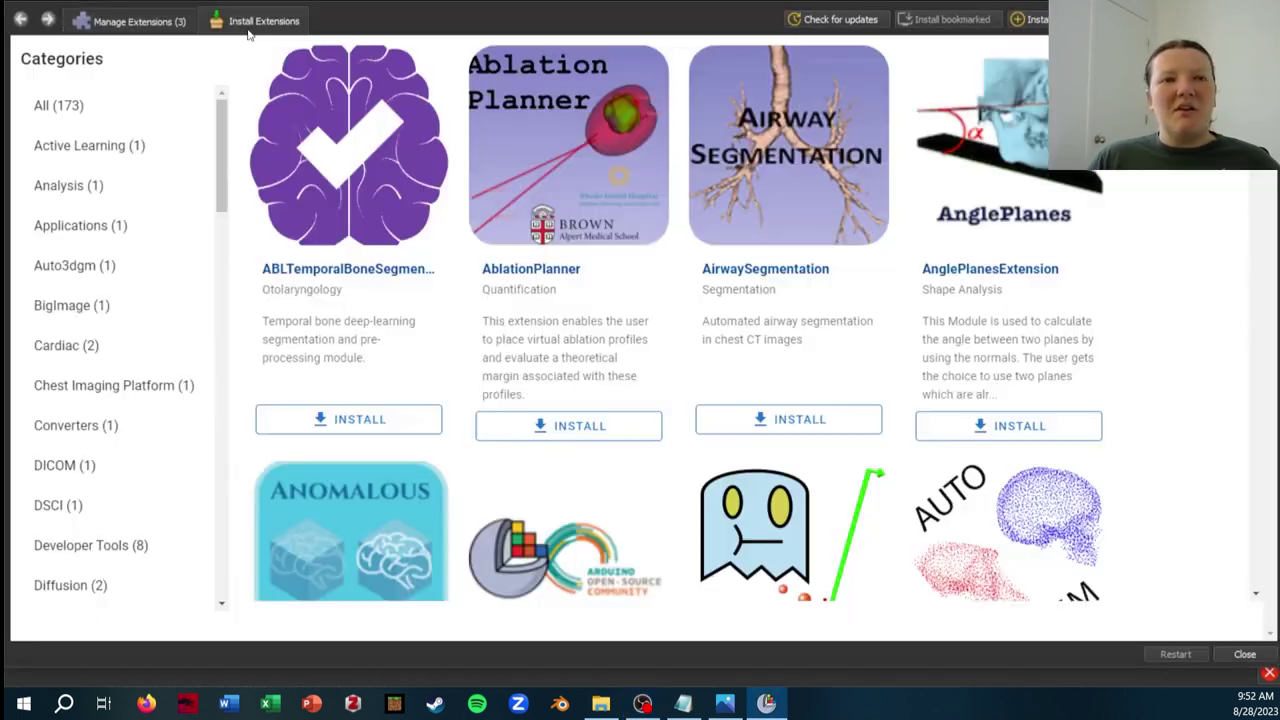
left_click(136, 22)
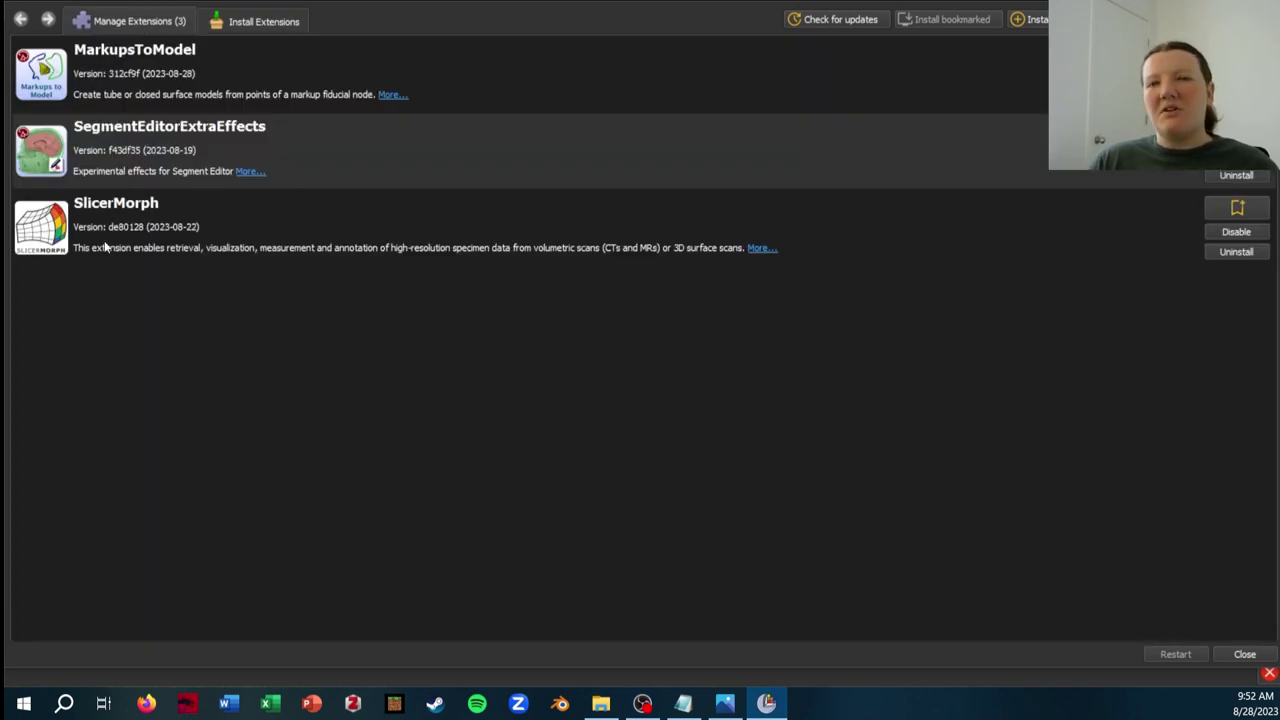
left_click(1245, 654)
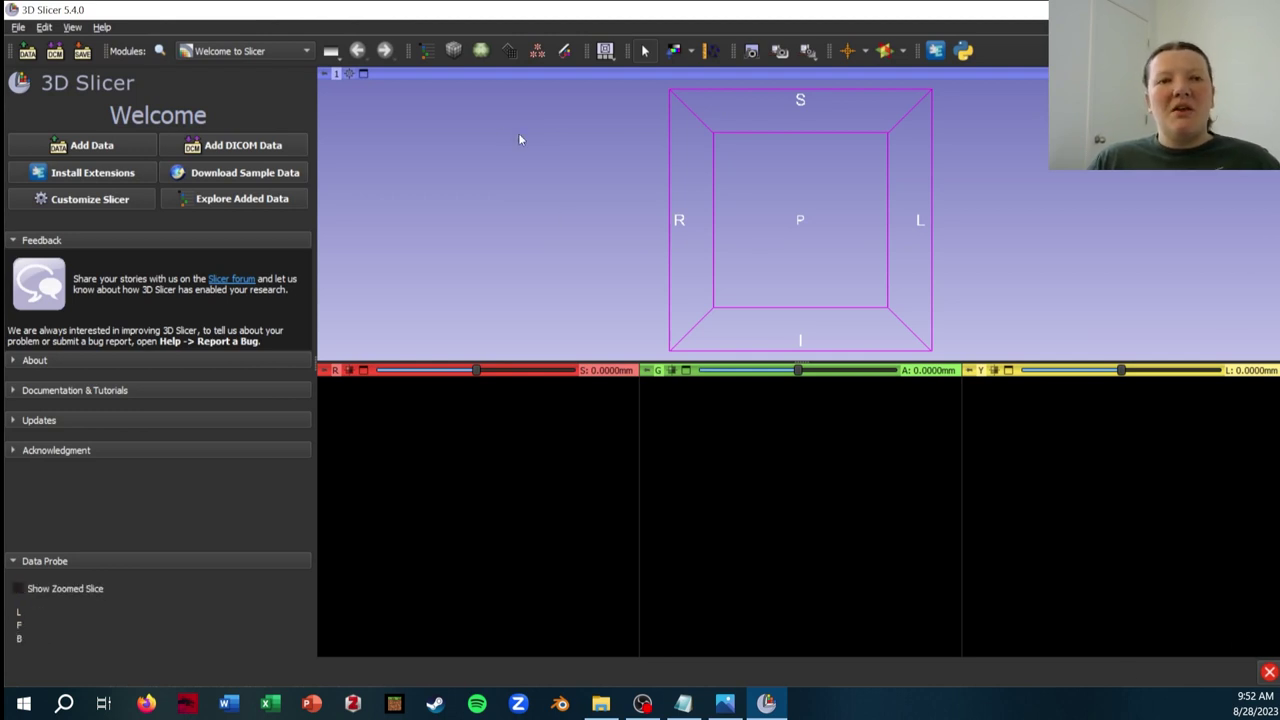
- Load the GPA module from SlicerMorph > Geometric Morphometrics in the Modules list
left_click(277, 58)
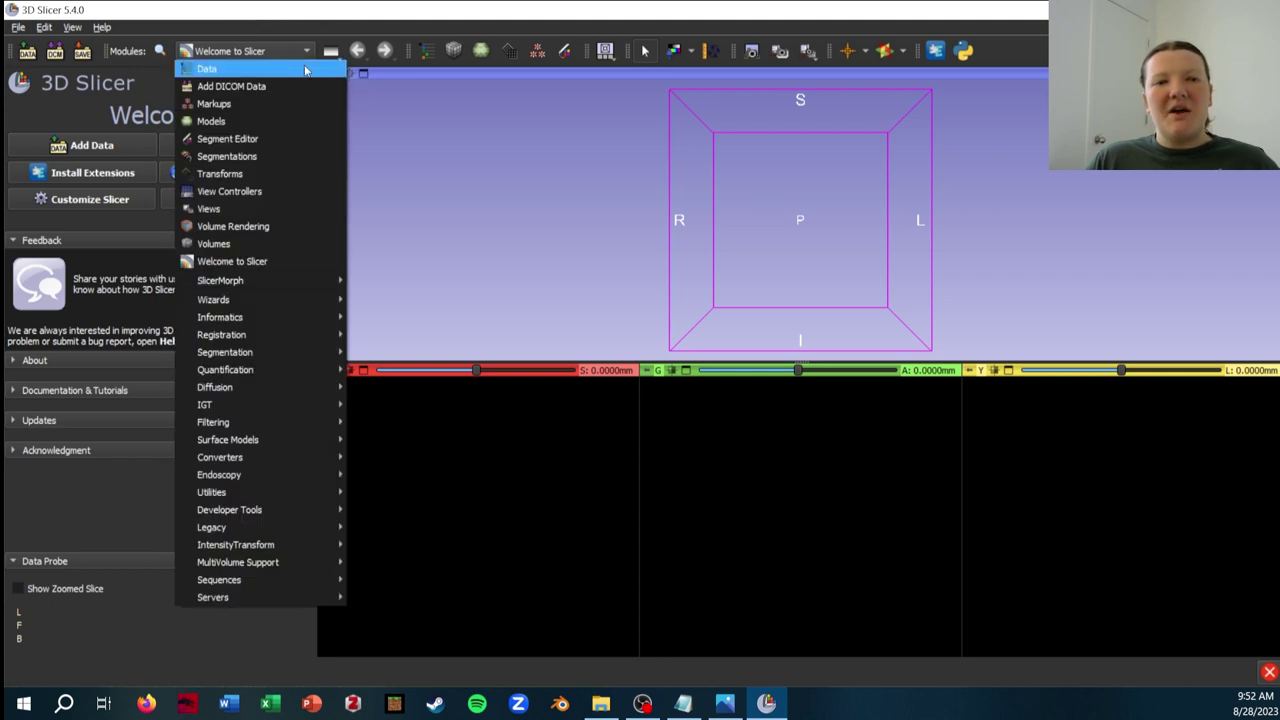
mouse_move(305, 285)
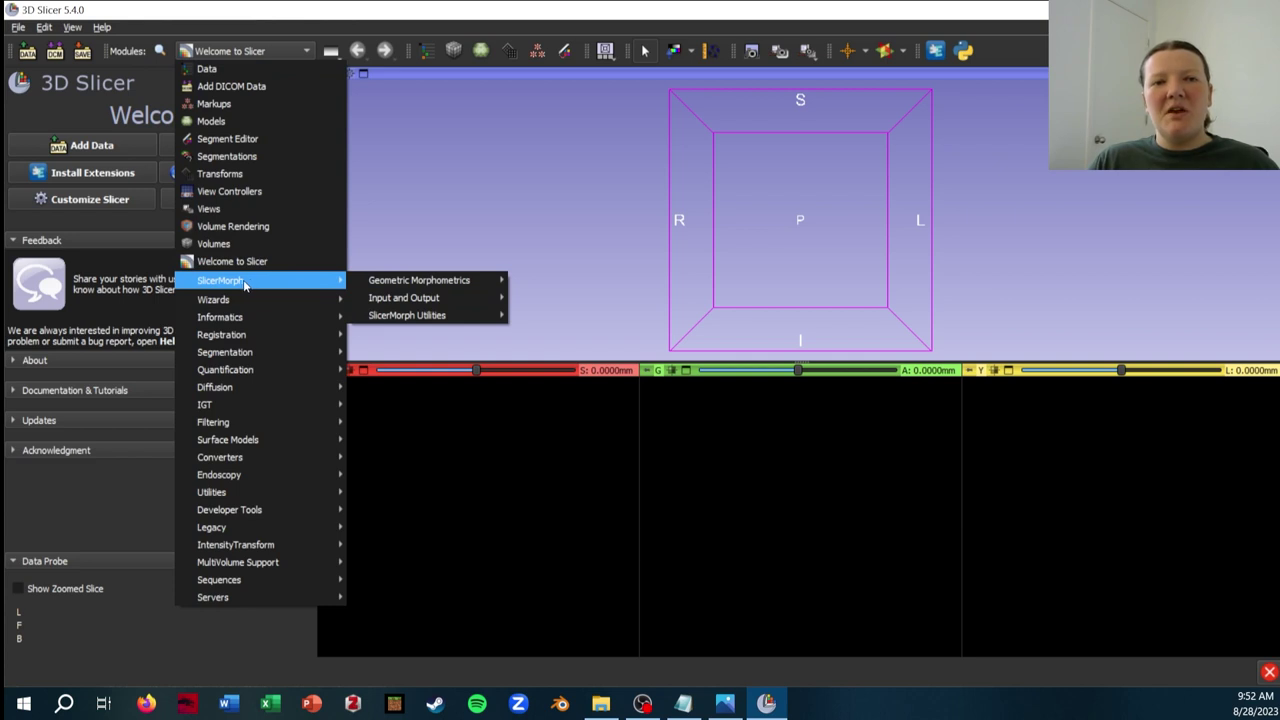
mouse_move(408, 281)
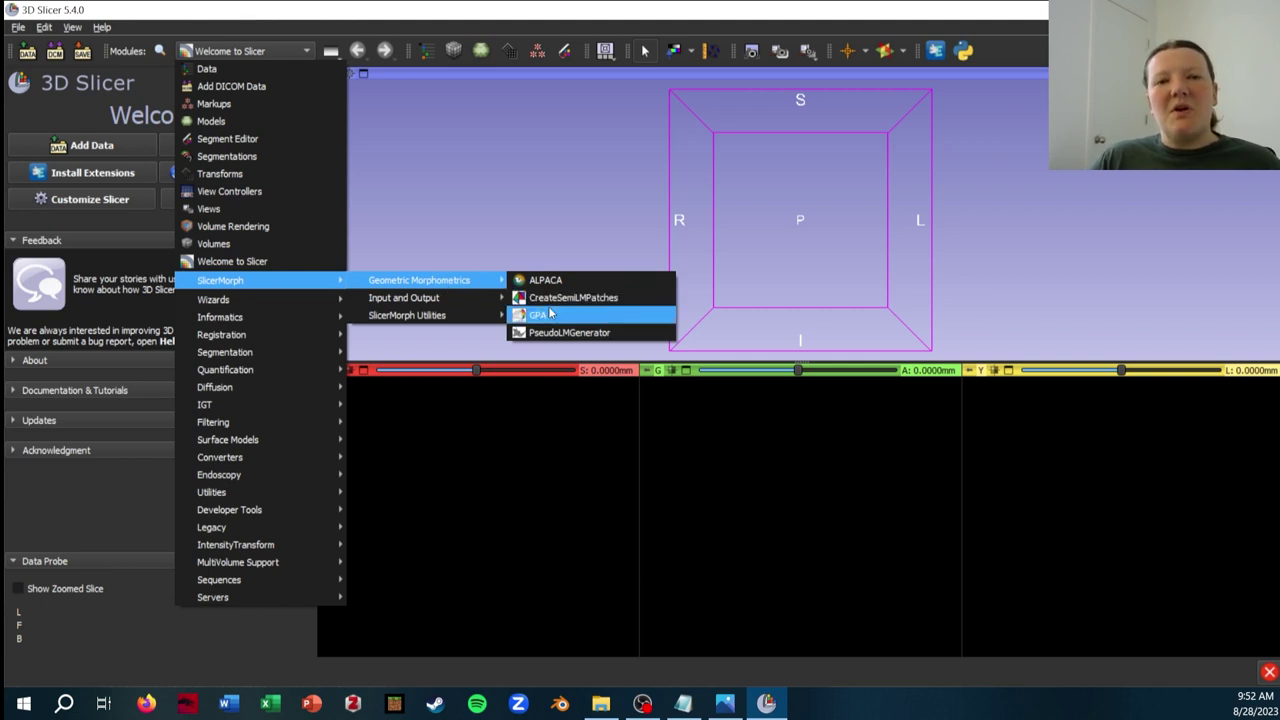
left_click(558, 316)
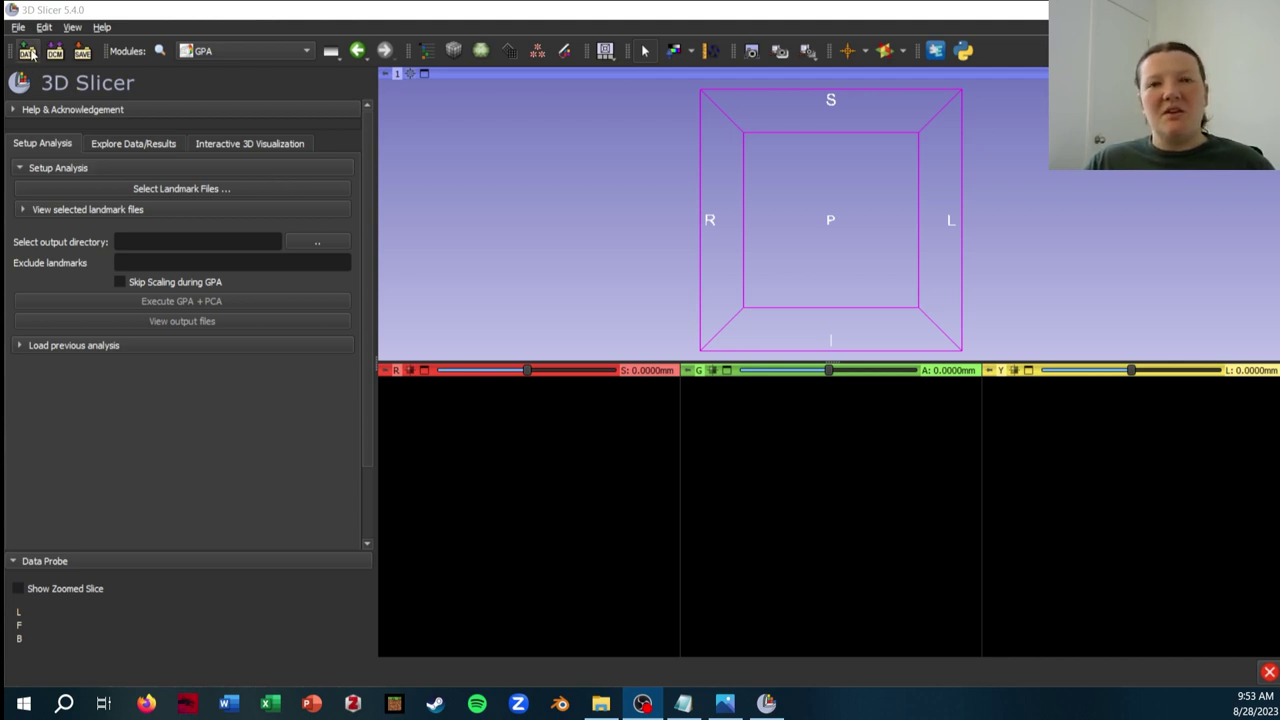
- Select all .mrk.json landmark files in the JSON2.0_21 folder and load them into GPA
left_click(214, 191)
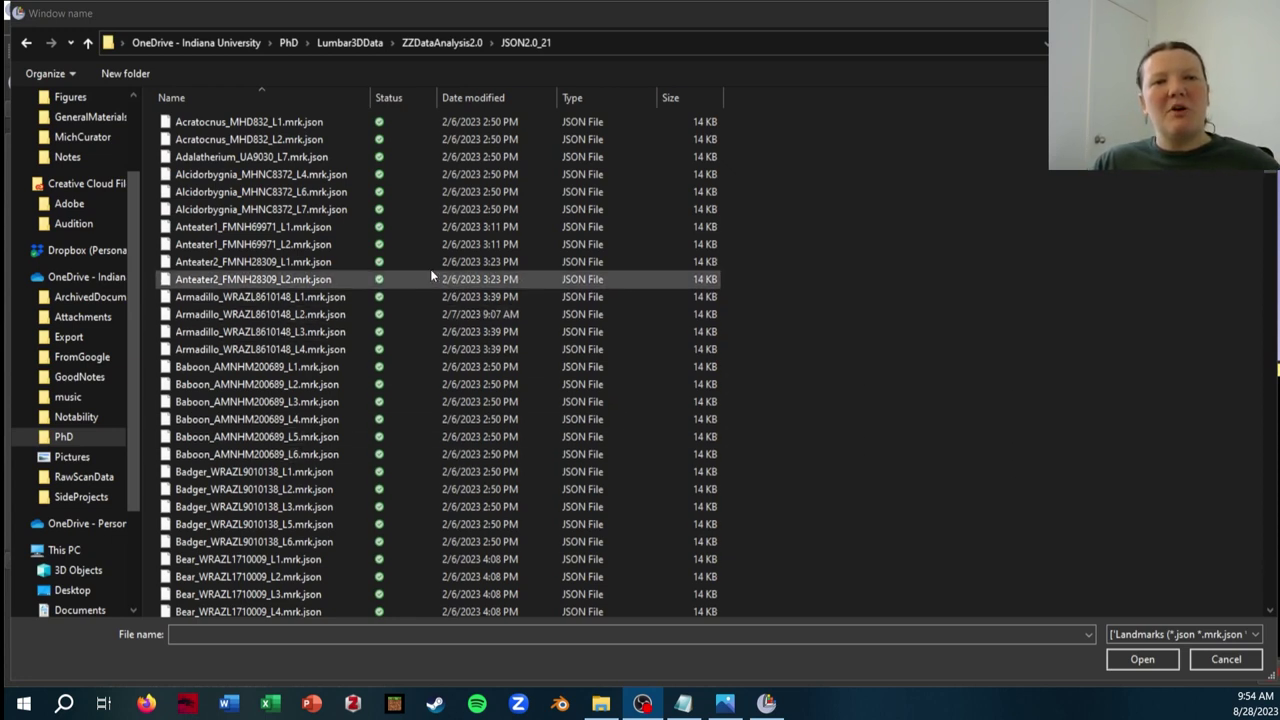
left_click(332, 121)
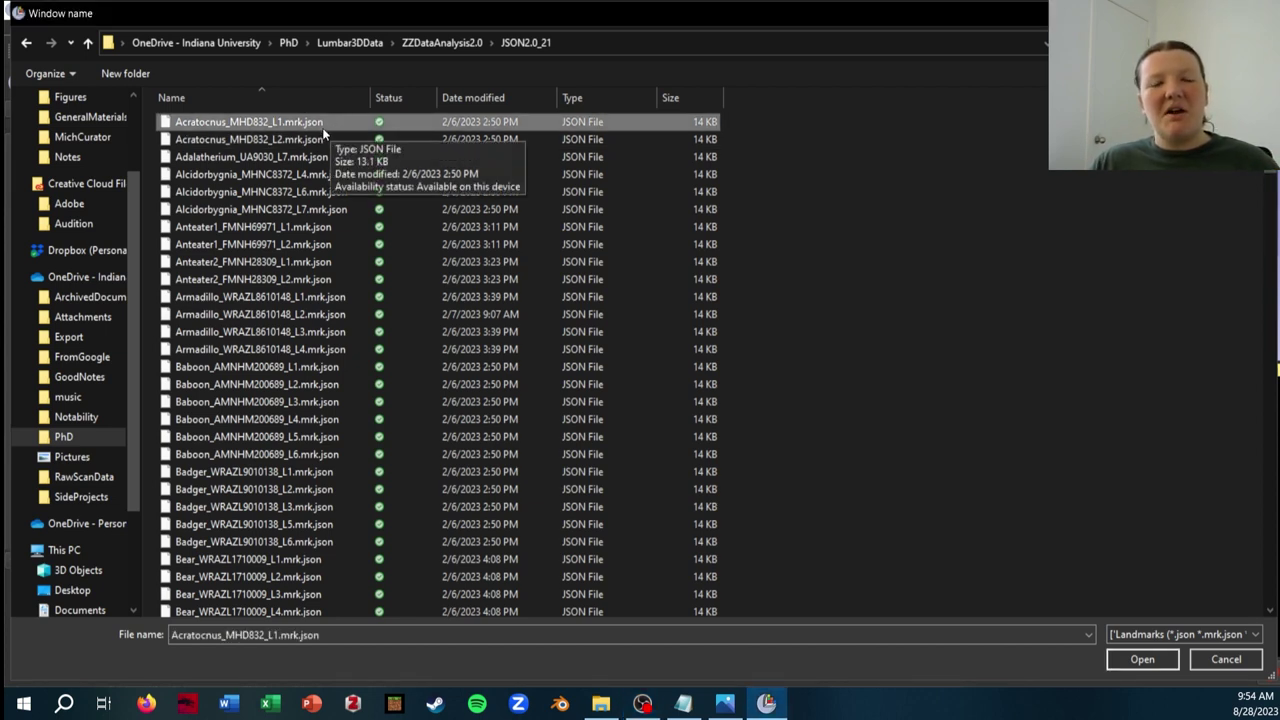
left_click(277, 140)
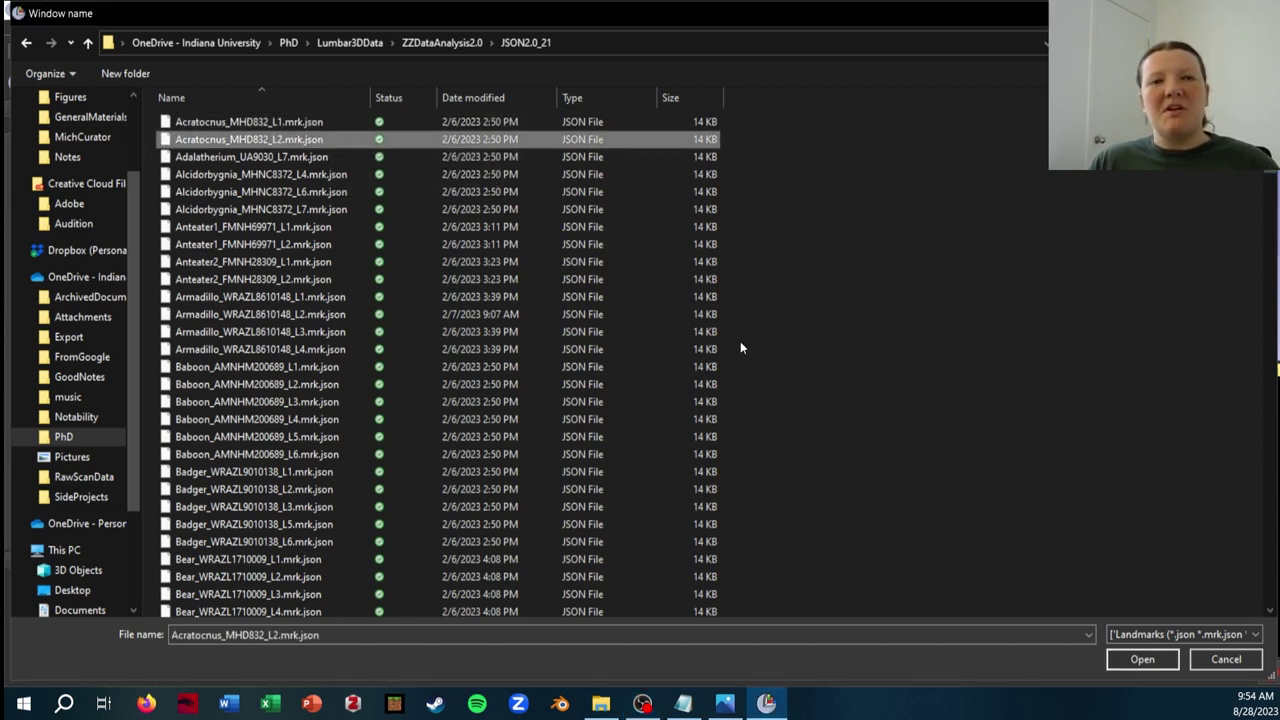
key("Up")
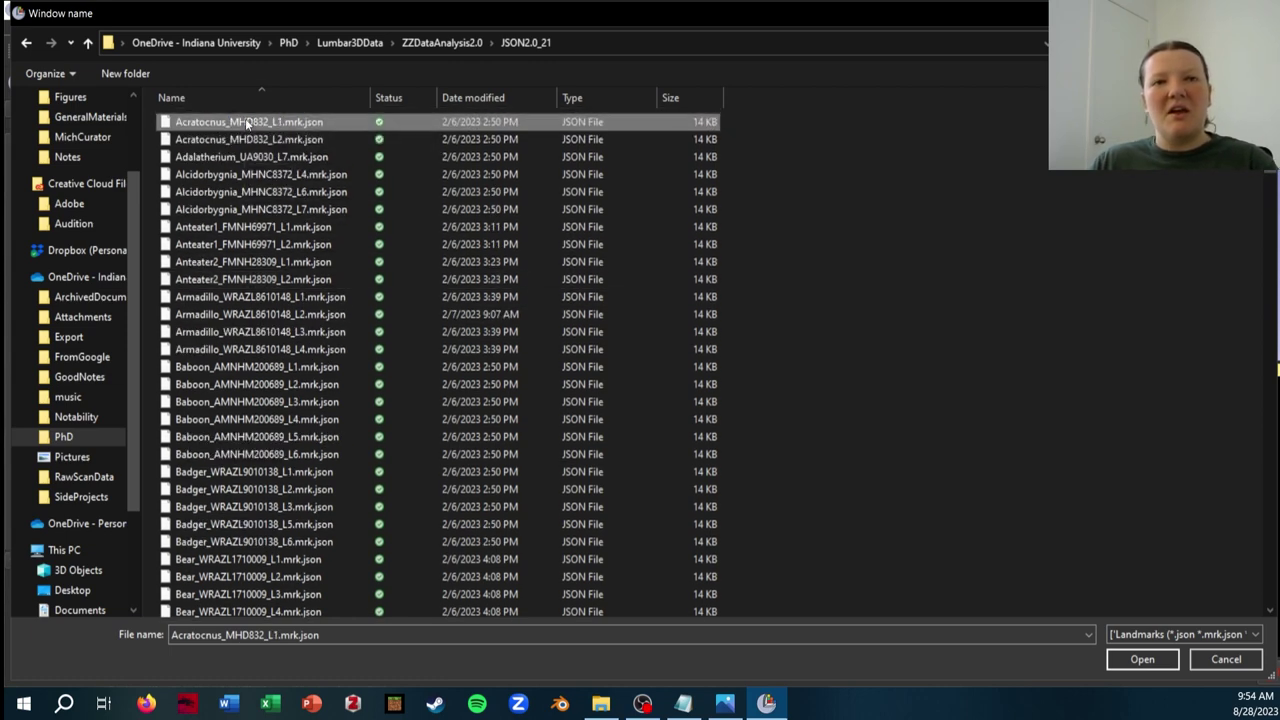
scroll(440, 400, "down", 15)
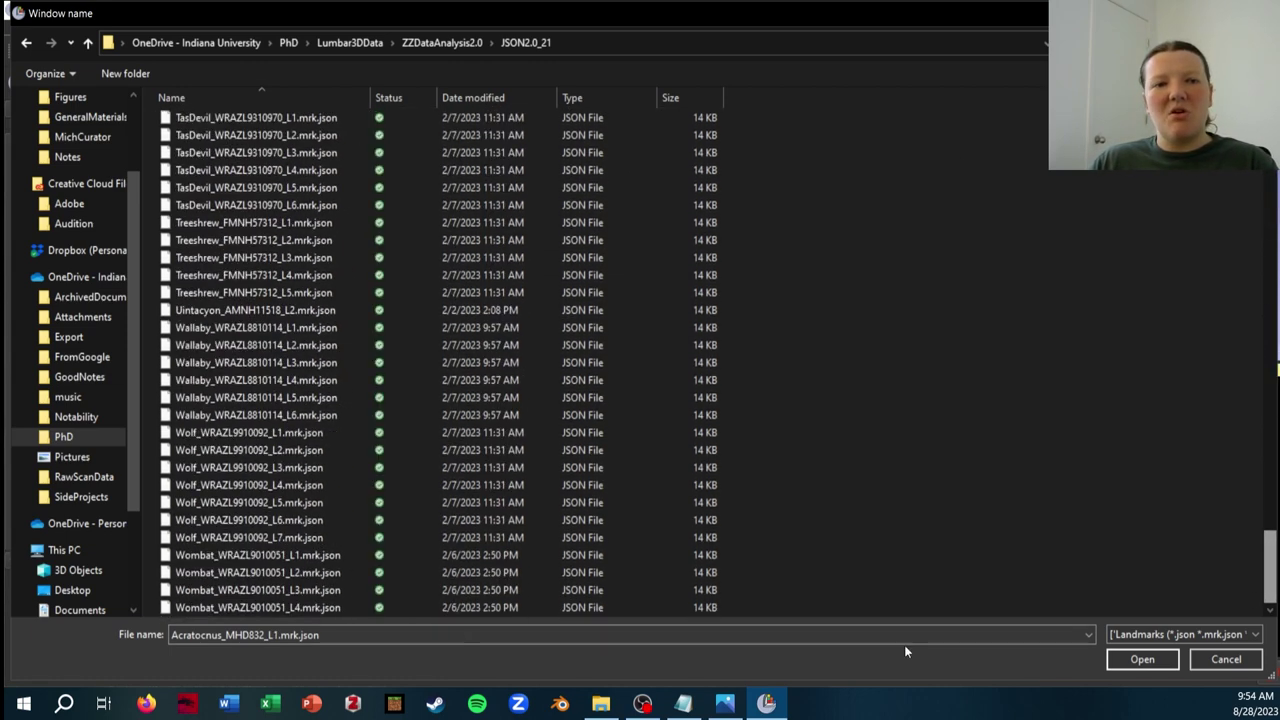
left_click(257, 607, "shift")
left_click(1142, 659)
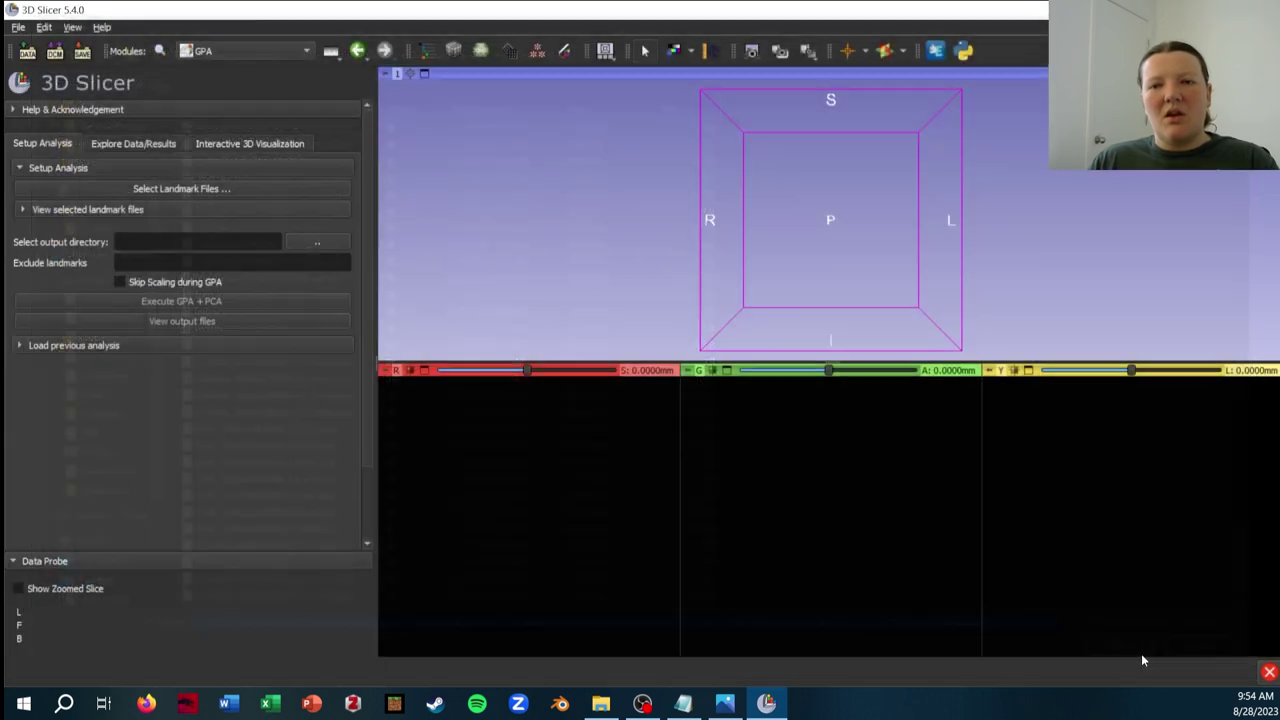
- Show the selected landmark files and set the output directory to ZZDataAnalysis2.0
left_click(125, 210)
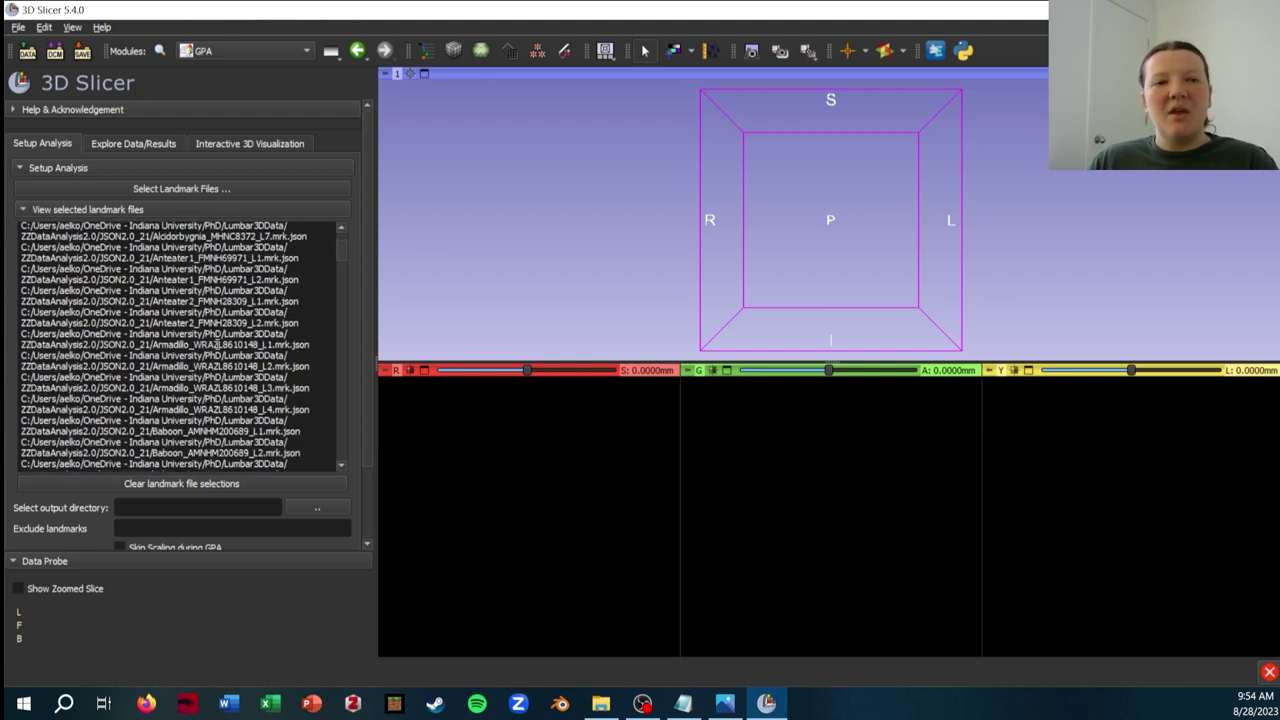
left_click(317, 507)
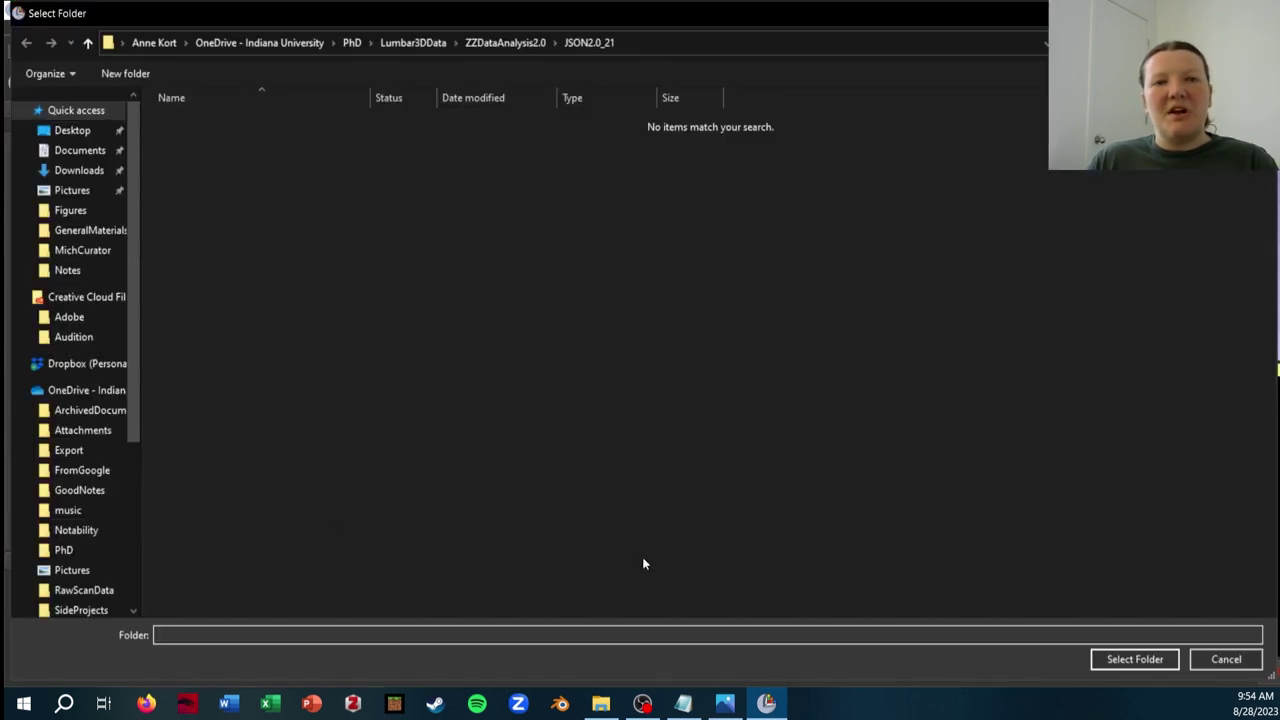
left_click(505, 42)
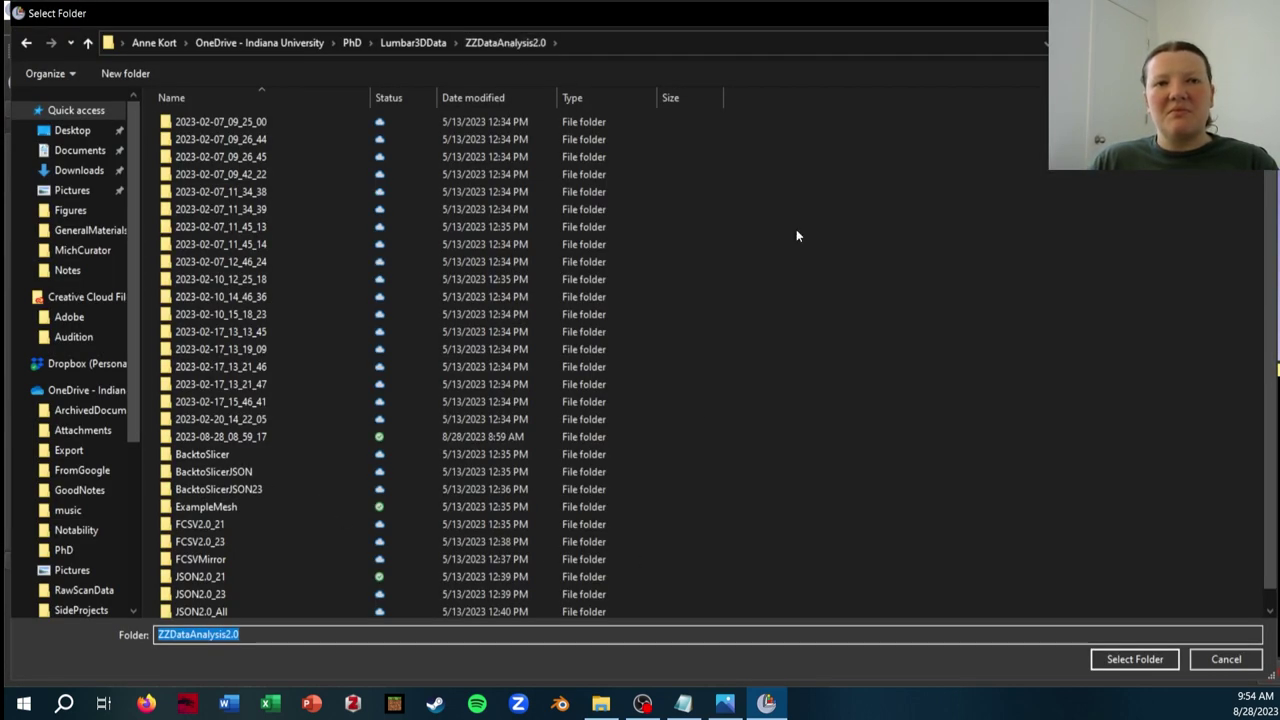
left_click(1157, 666)
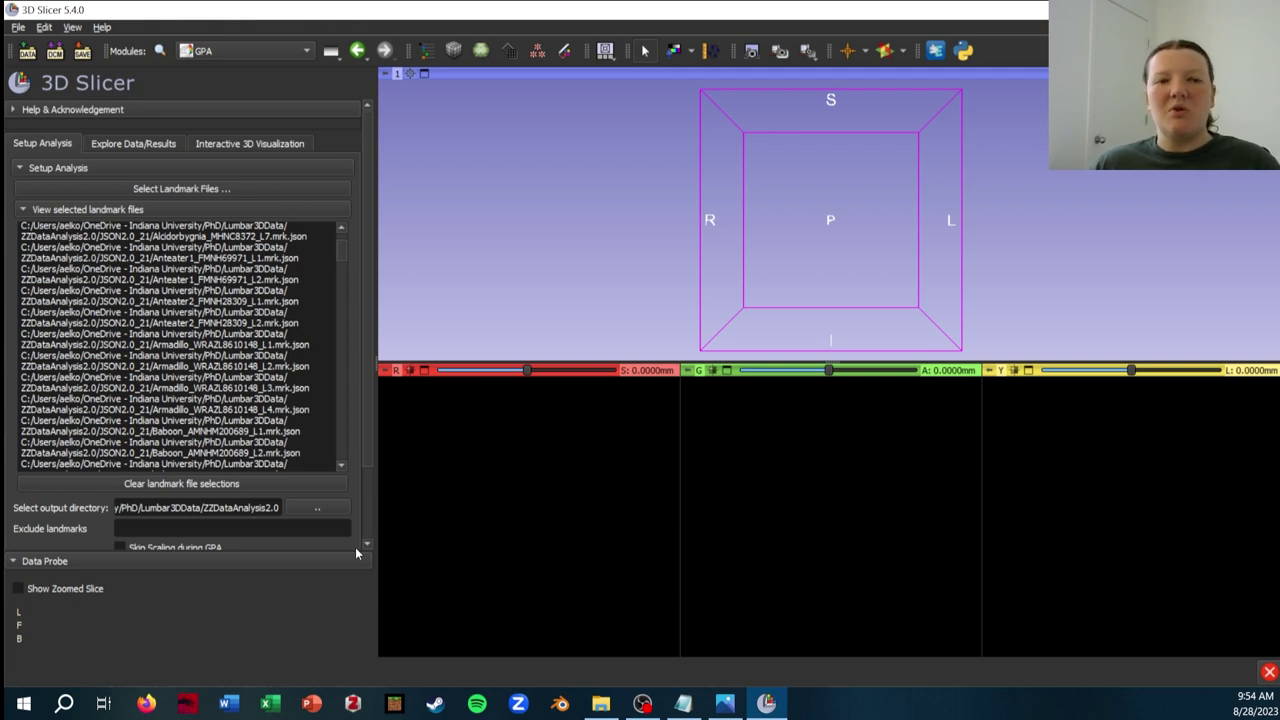
- Scroll down the GPA panel to the field for landmarks to exclude
scroll(190, 400, "down", 8)
scroll(194, 517, "down", 3)
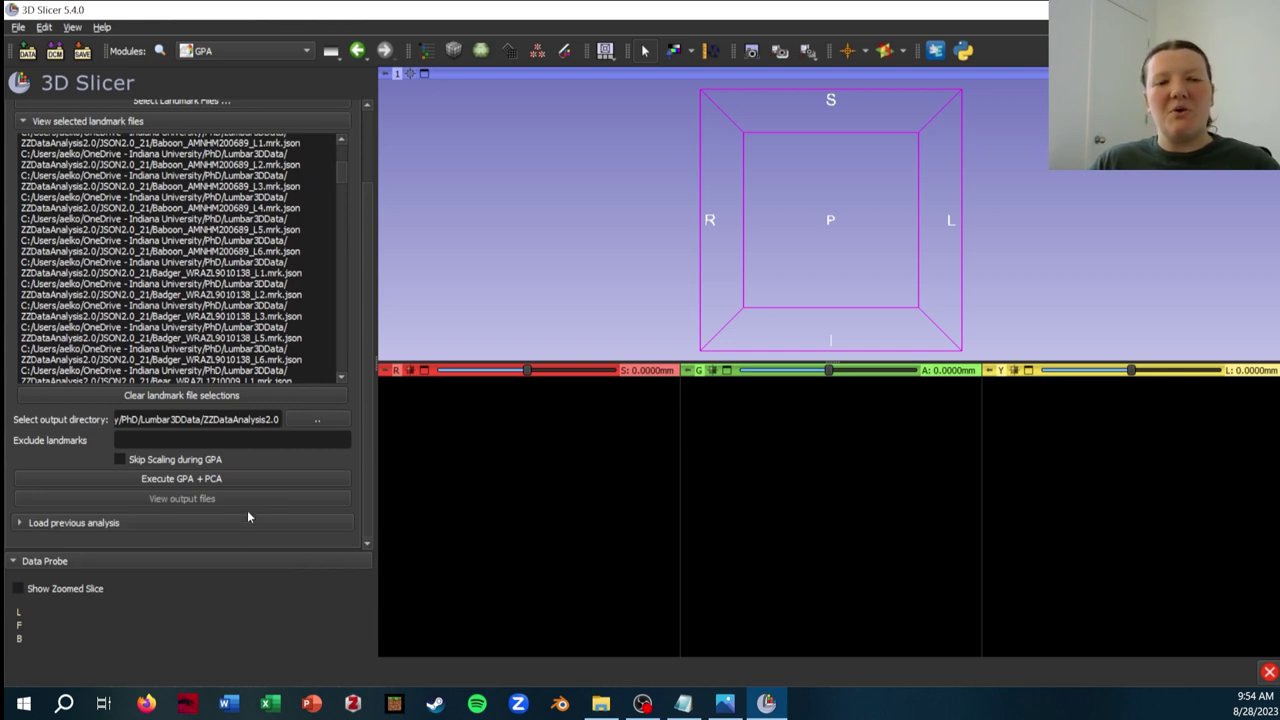
scroll(288, 375, "down", 5)
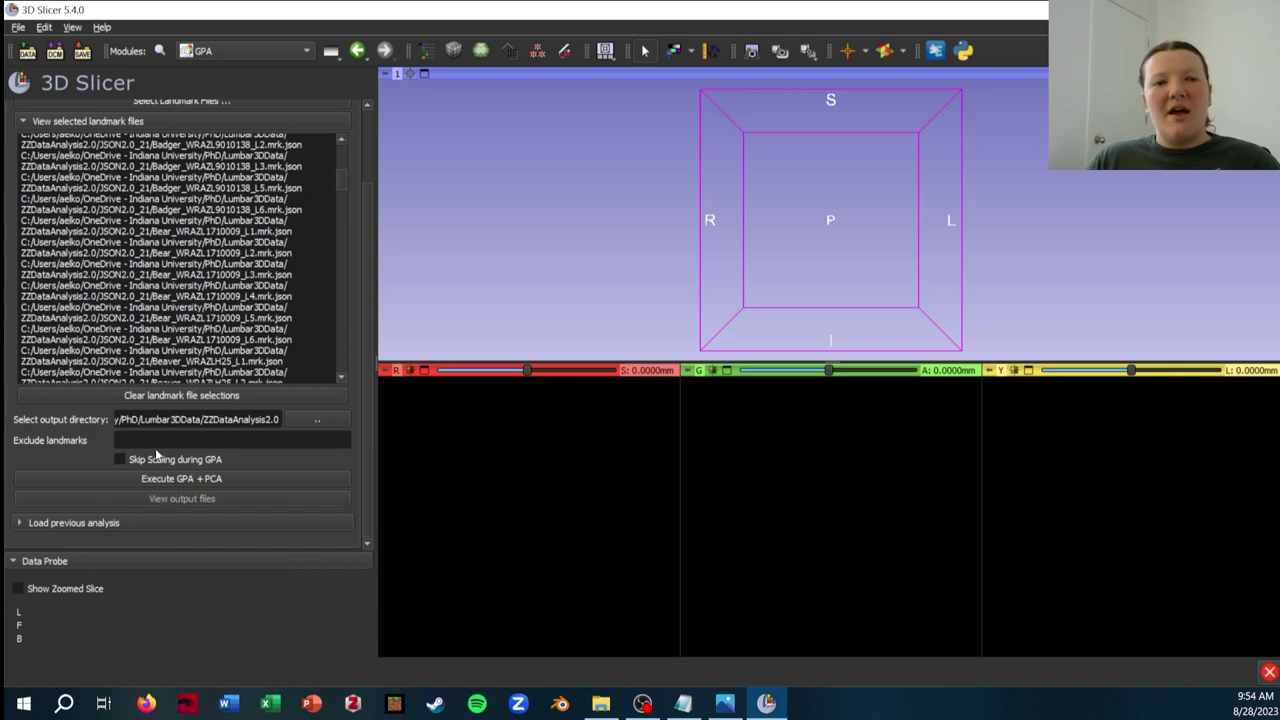
left_click(181, 441)
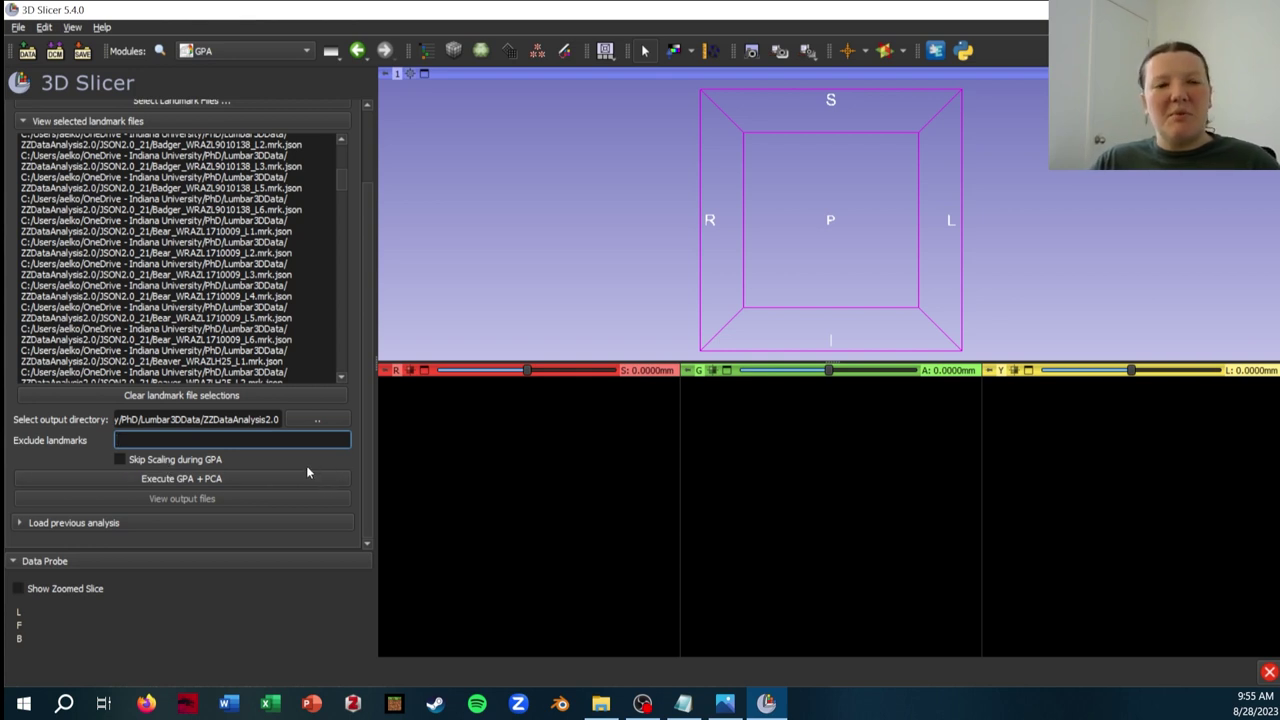
- Execute GPA + PCA and review the Procrustes distances plot and per-specimen table
left_click(232, 480)
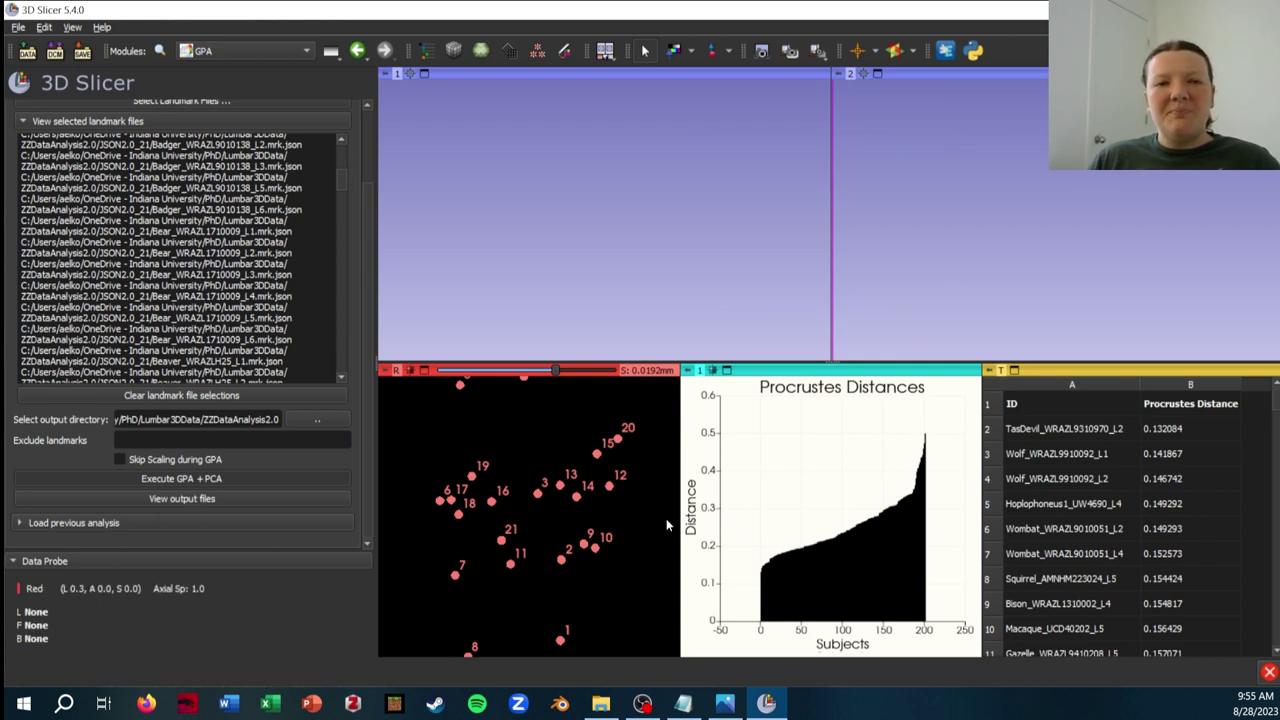
scroll(575, 549, "down", 1)
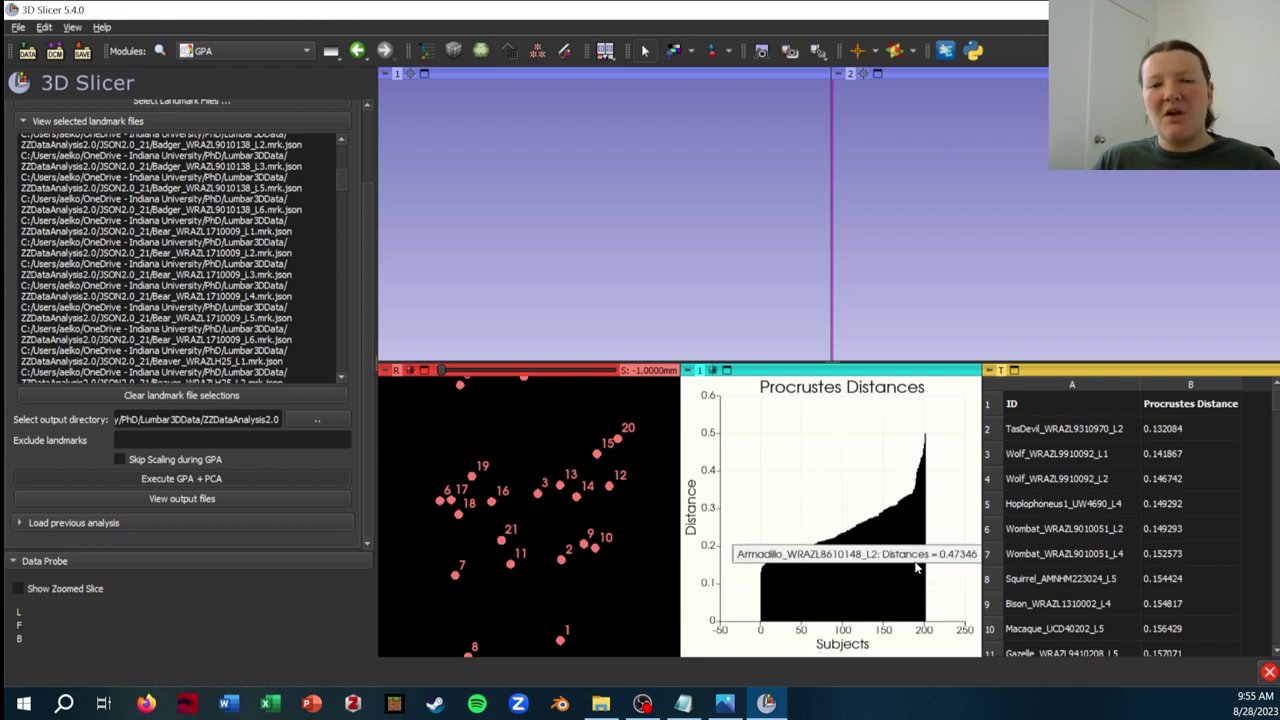
mouse_move(889, 568)
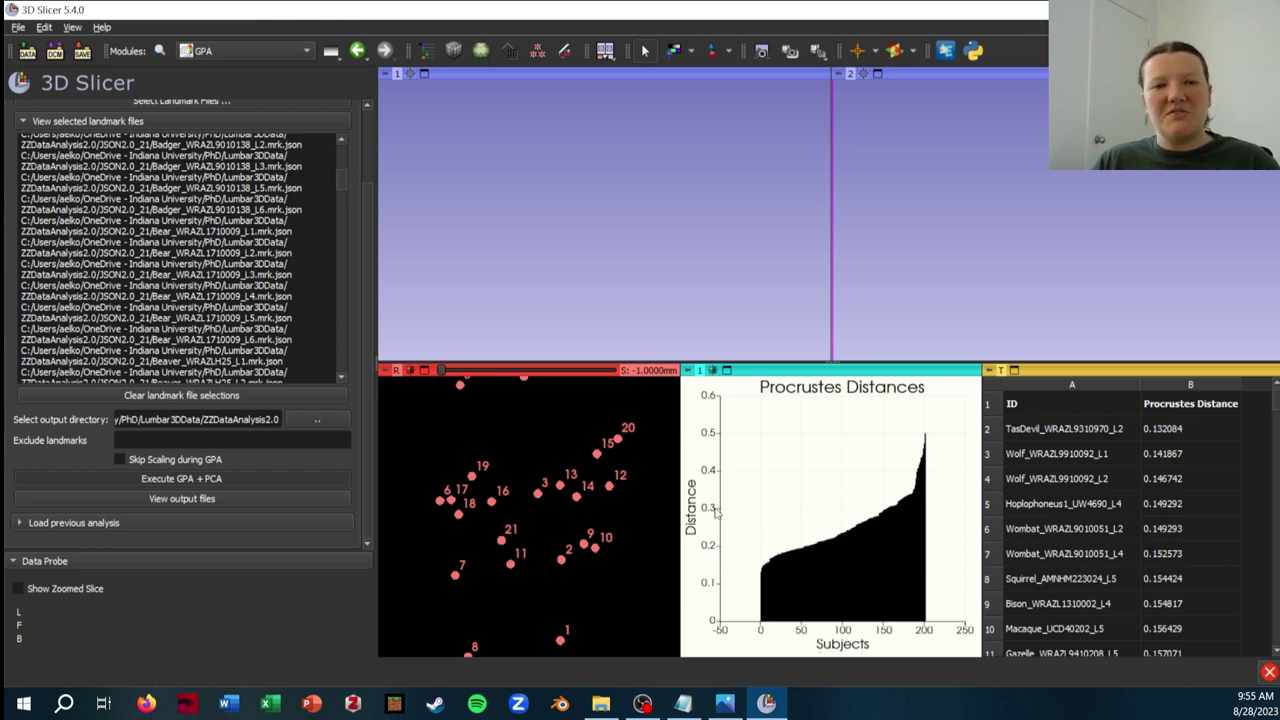
mouse_move(865, 597)
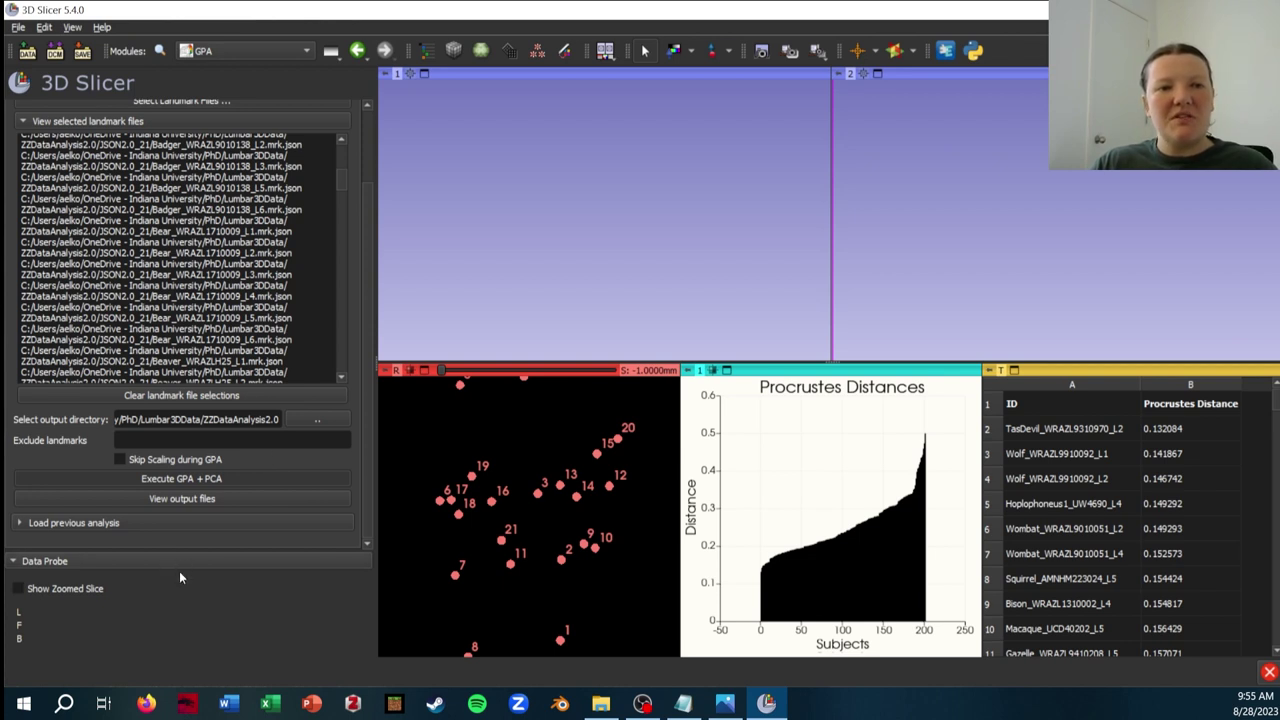
- From the GPA output folder, preview and close pcScores.csv, then open OutputData.csv in Excel
left_click(238, 503)
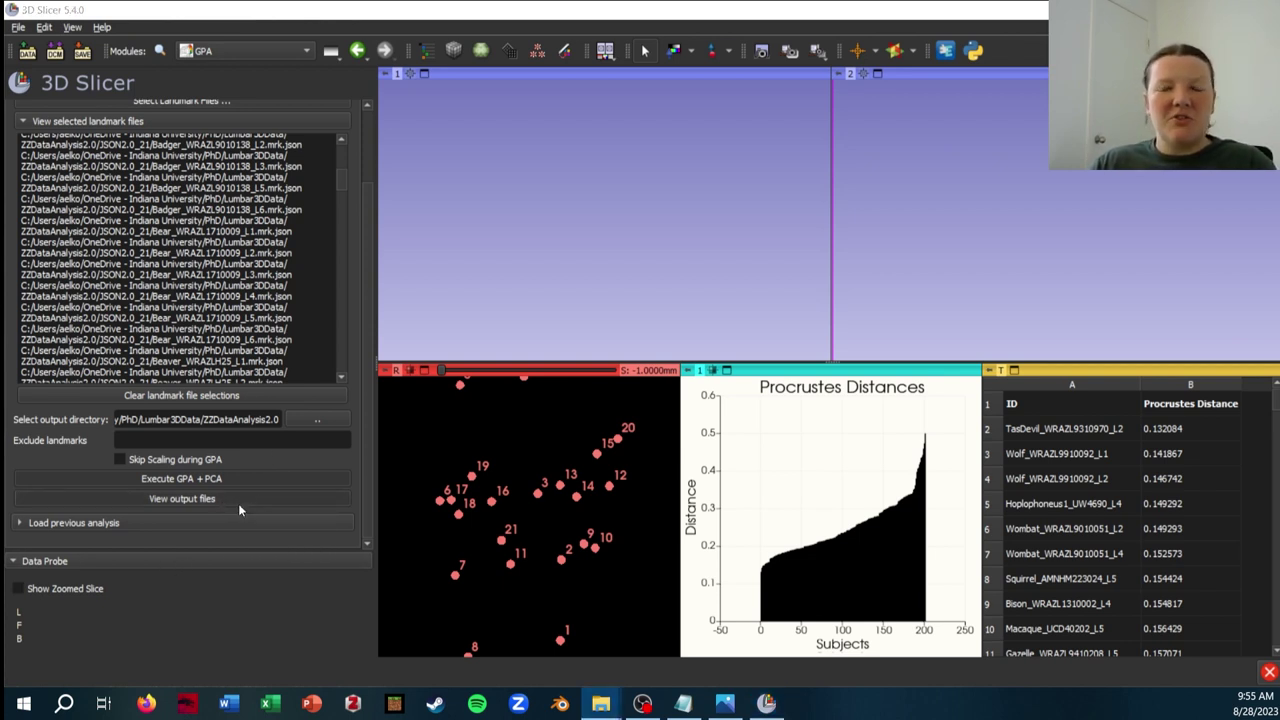
left_click_drag(1260, 137, 634, 81)
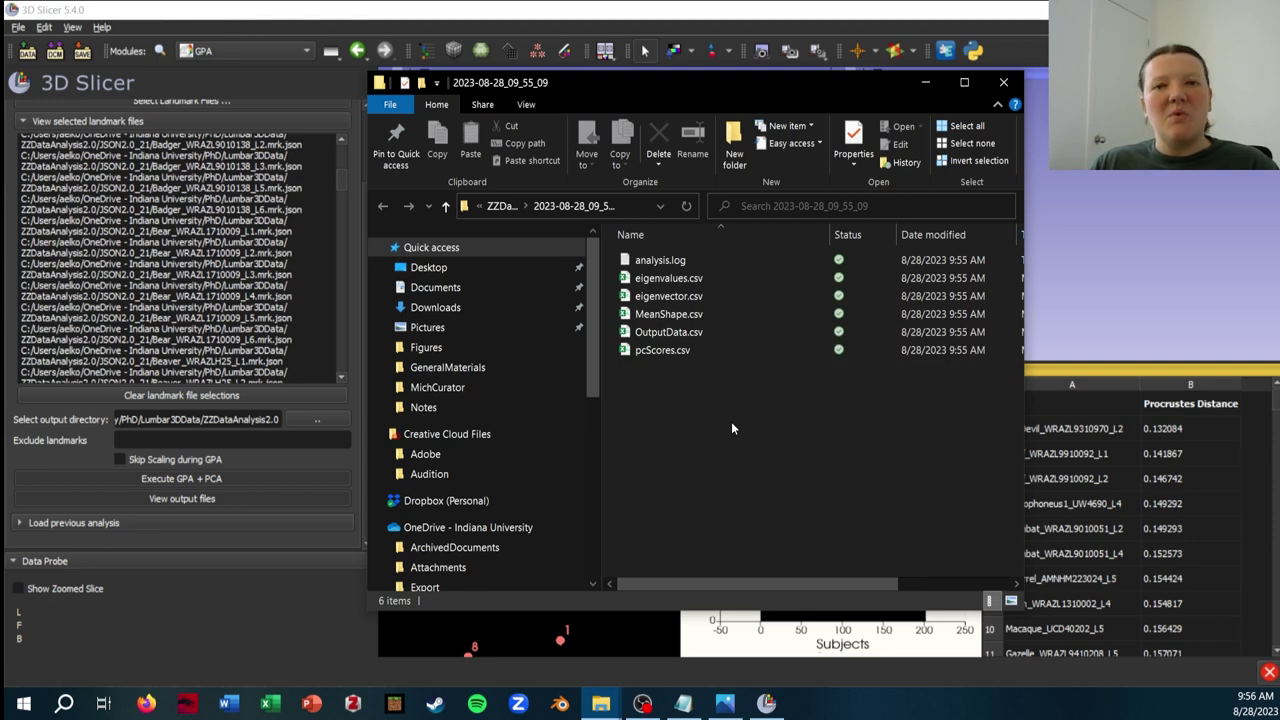
left_click(697, 353)
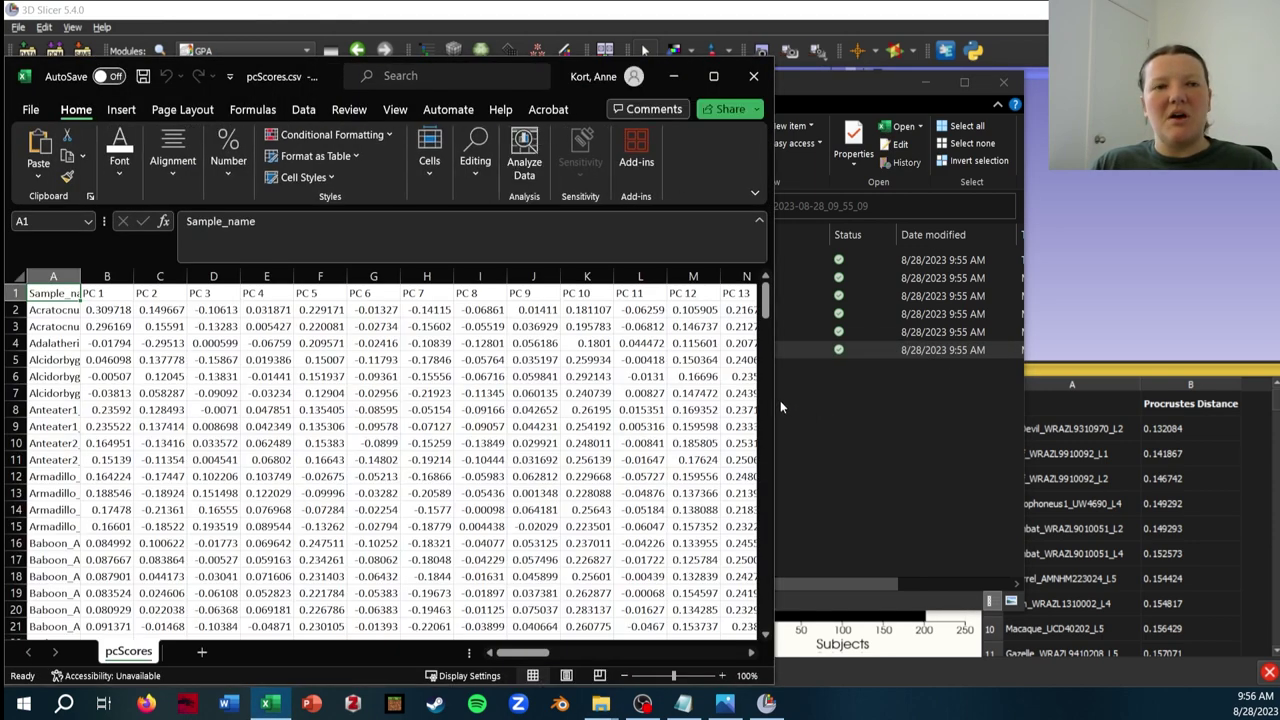
left_click_drag(565, 85, 690, 18)
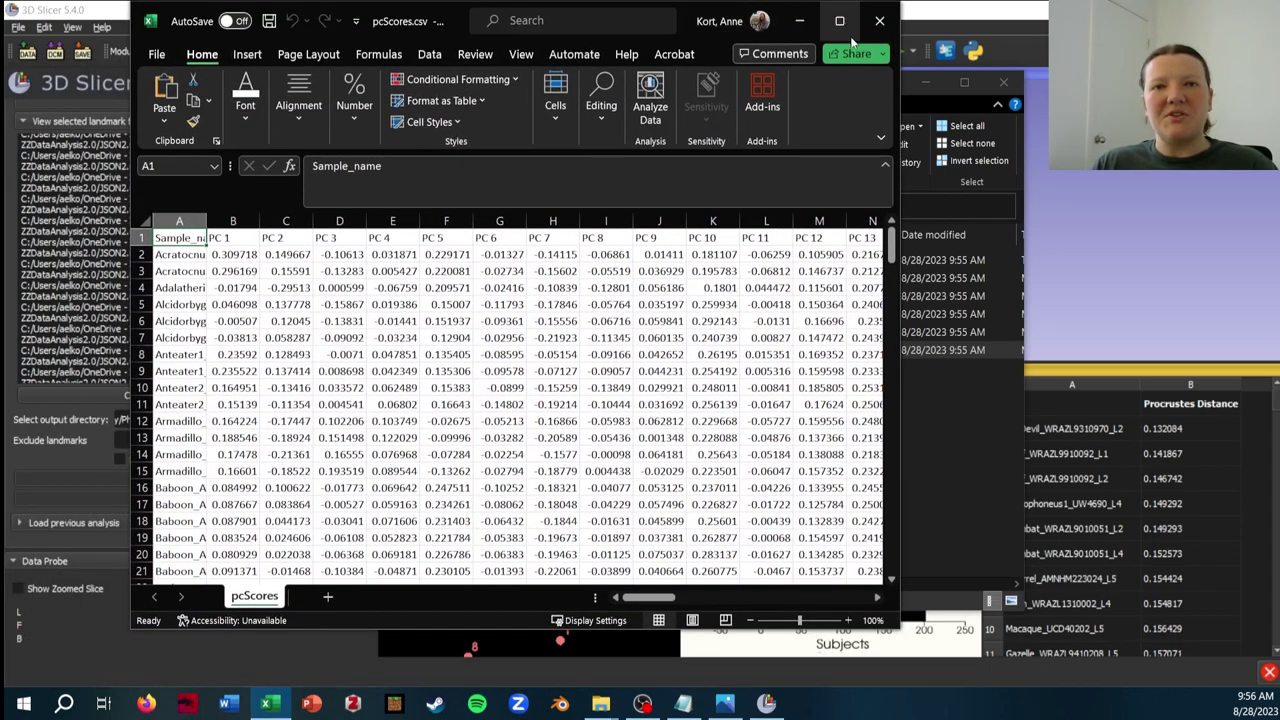
scroll(628, 285, "down", 19)
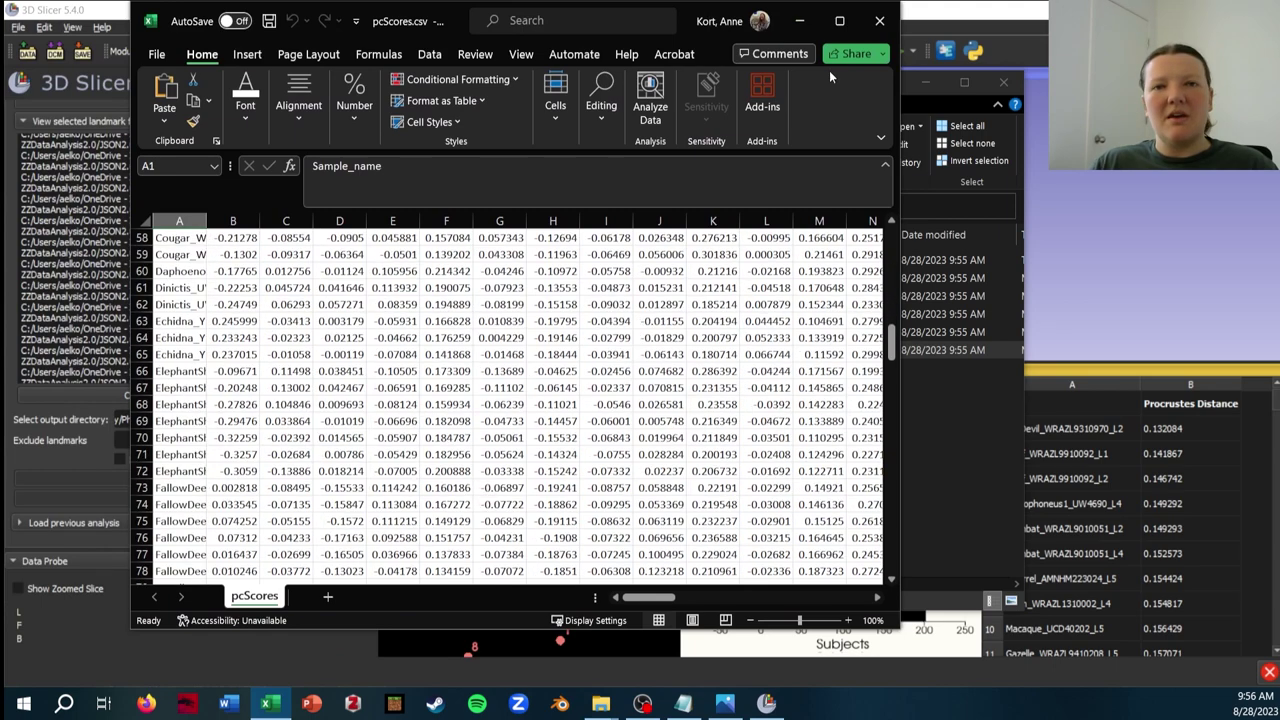
left_click(879, 20)
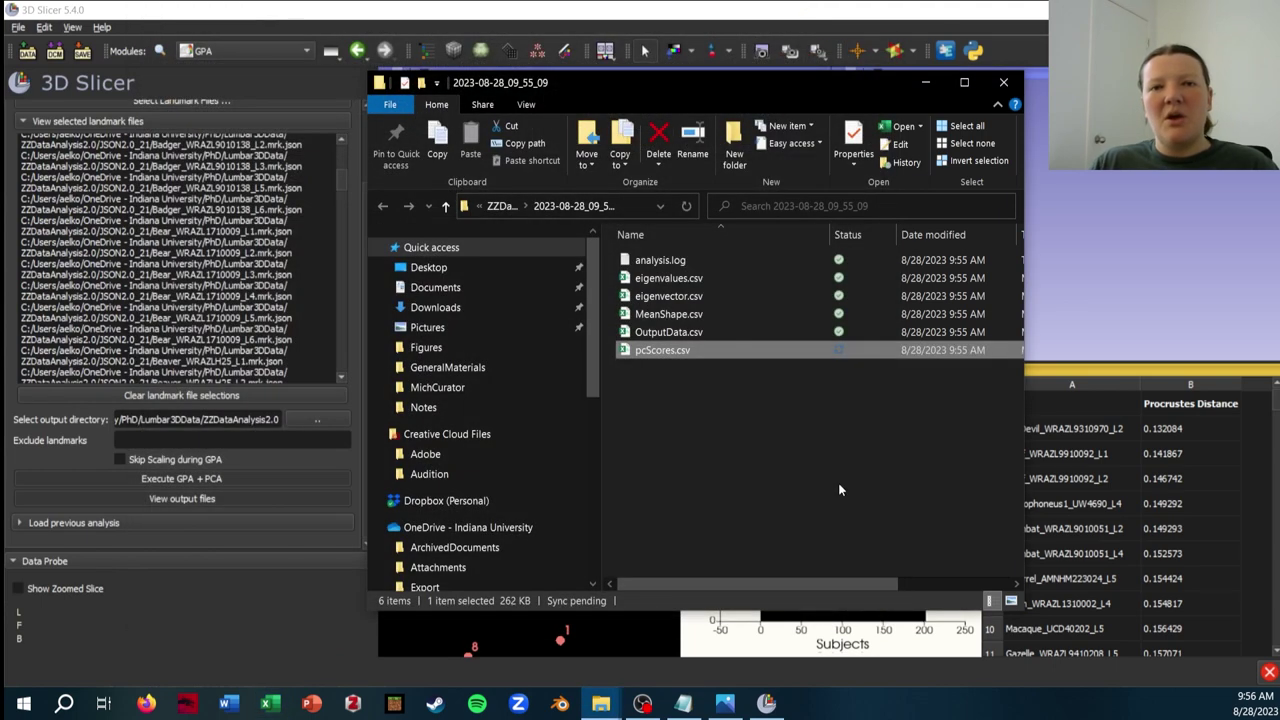
double_click(686, 332)
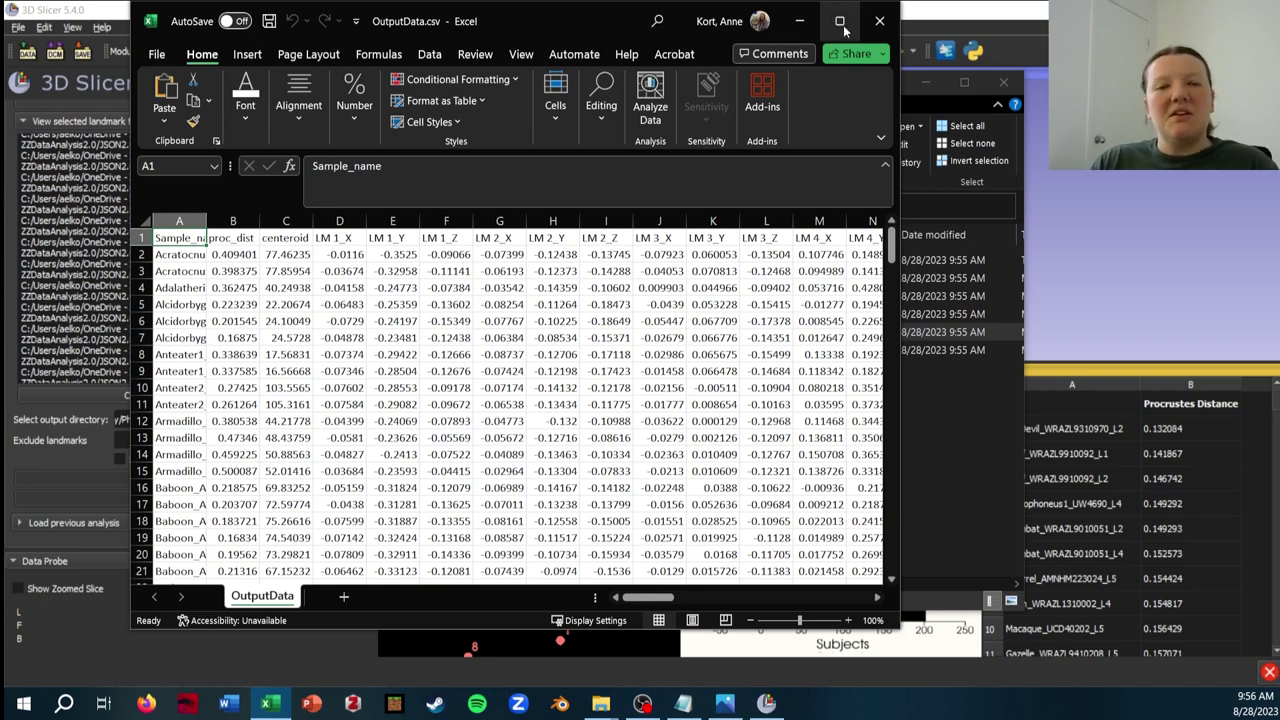
- Maximize OutputData.csv and inspect the proc_dist value in B2 and centroid value in C2
left_click(840, 21)
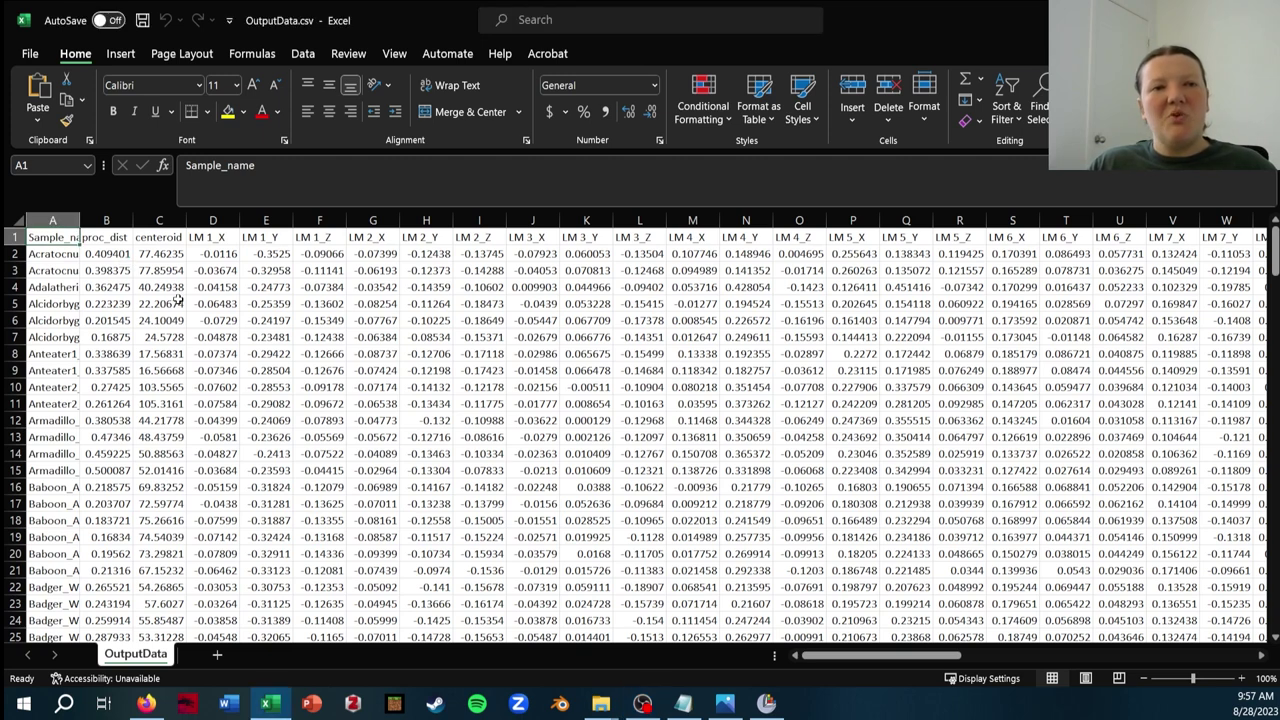
left_click(124, 256)
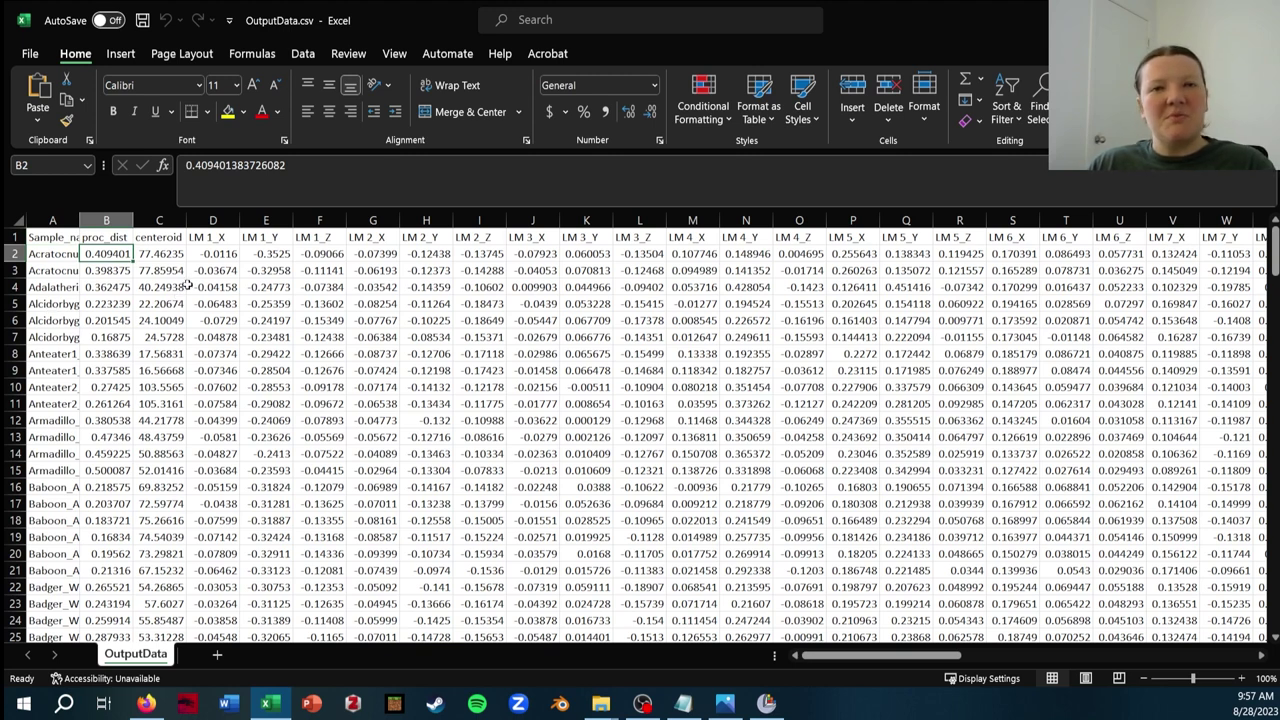
left_click(159, 254)
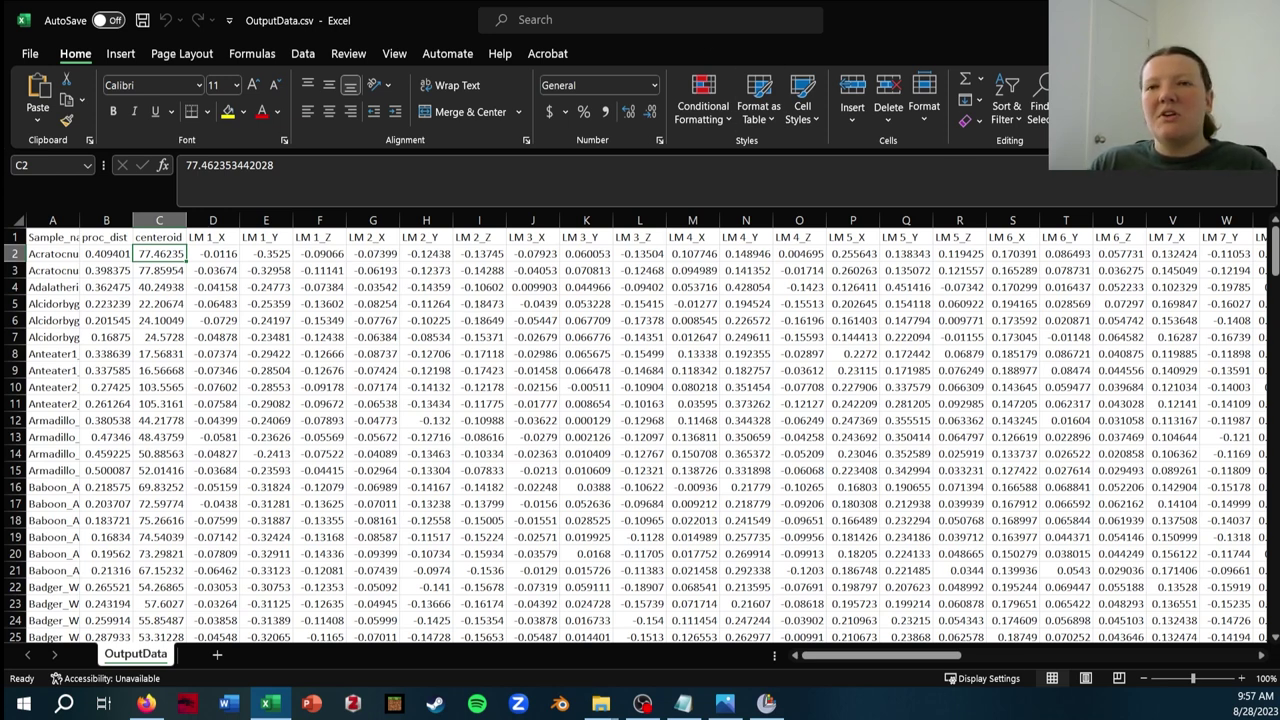
- Close Excel, minimize the output folder, and scroll the GPA panel back to the top
left_click(1257, 20)
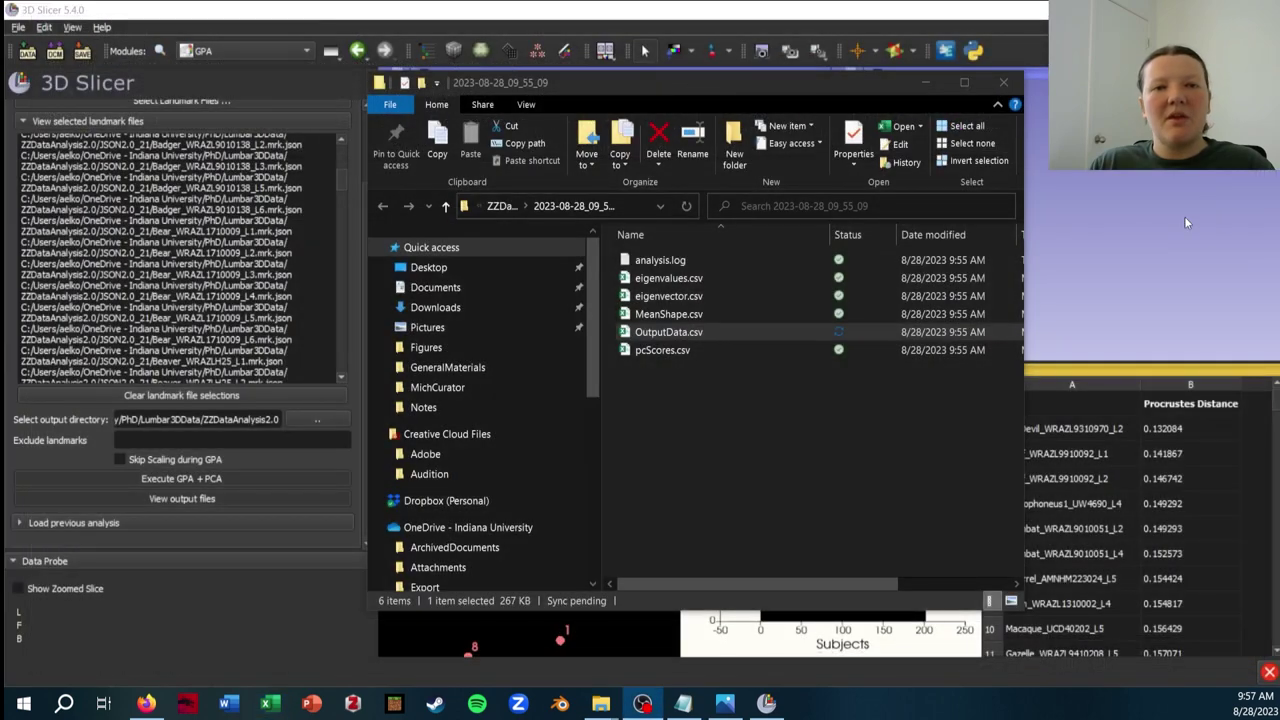
left_click(926, 84)
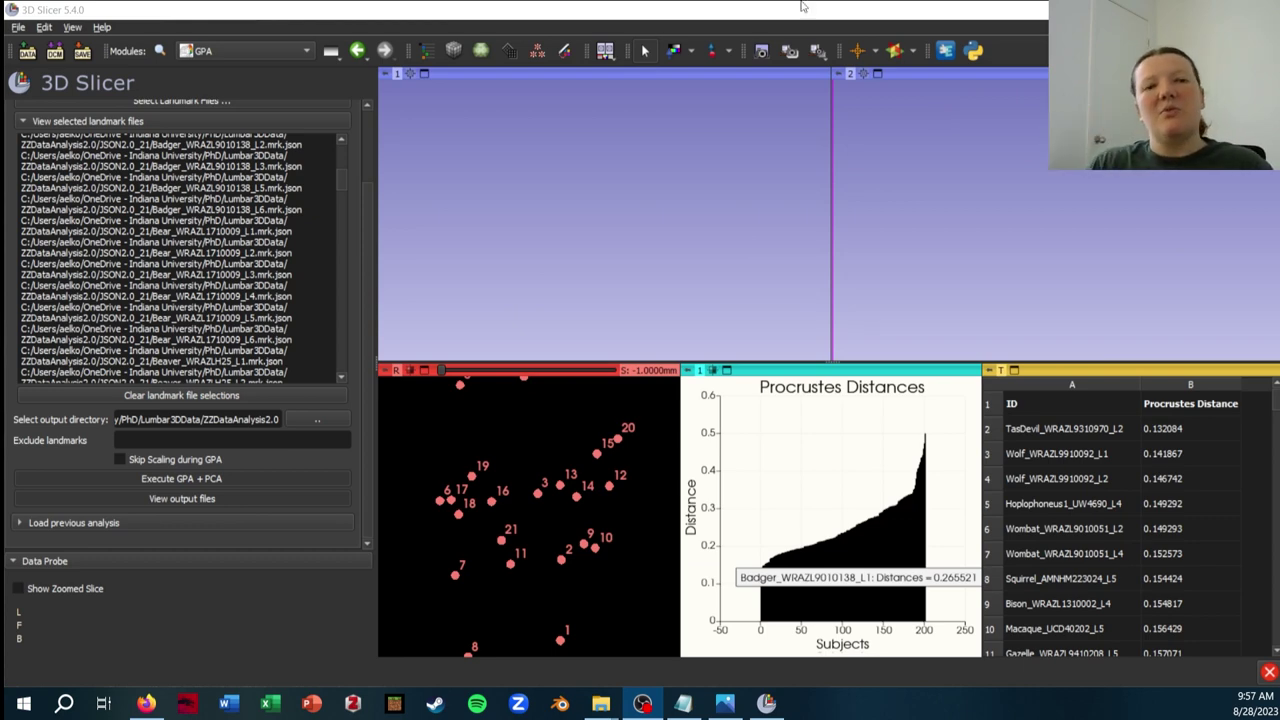
scroll(200, 300, "up", 5)
scroll(246, 537, "up", 2)
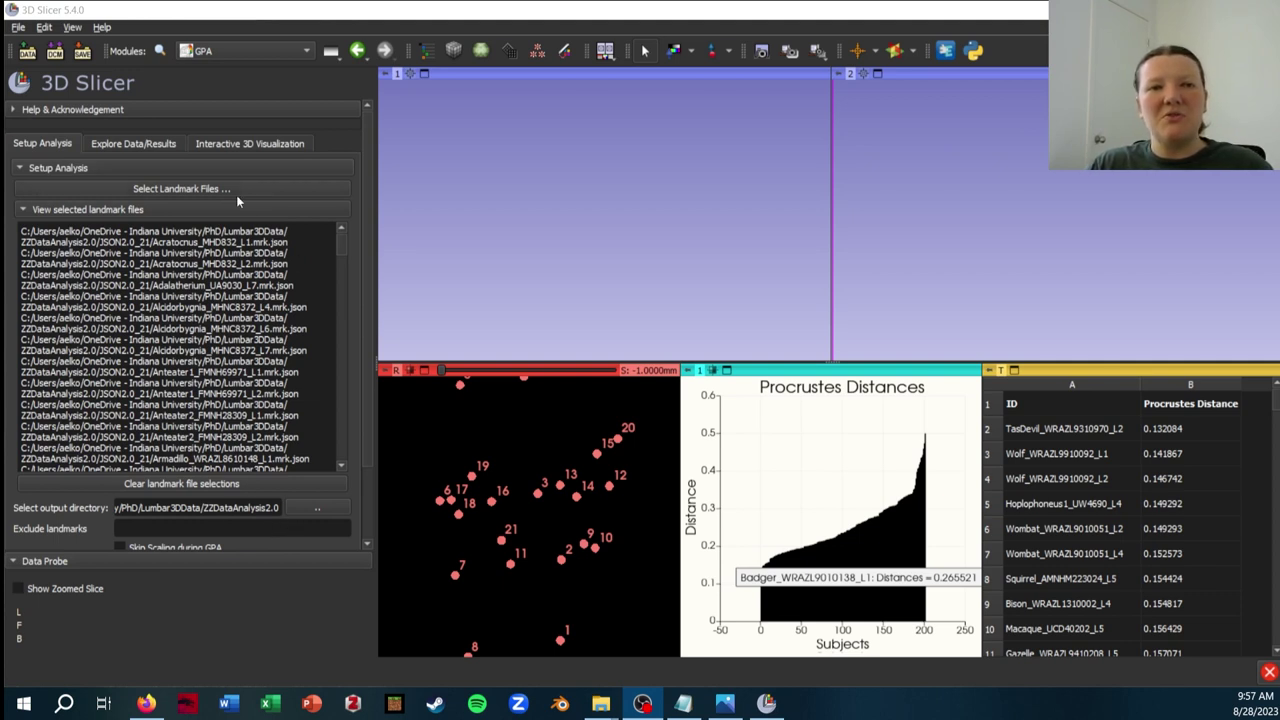
- Switch to the Explore Data/Results tab and rotate the 3D landmark view
left_click(150, 145)
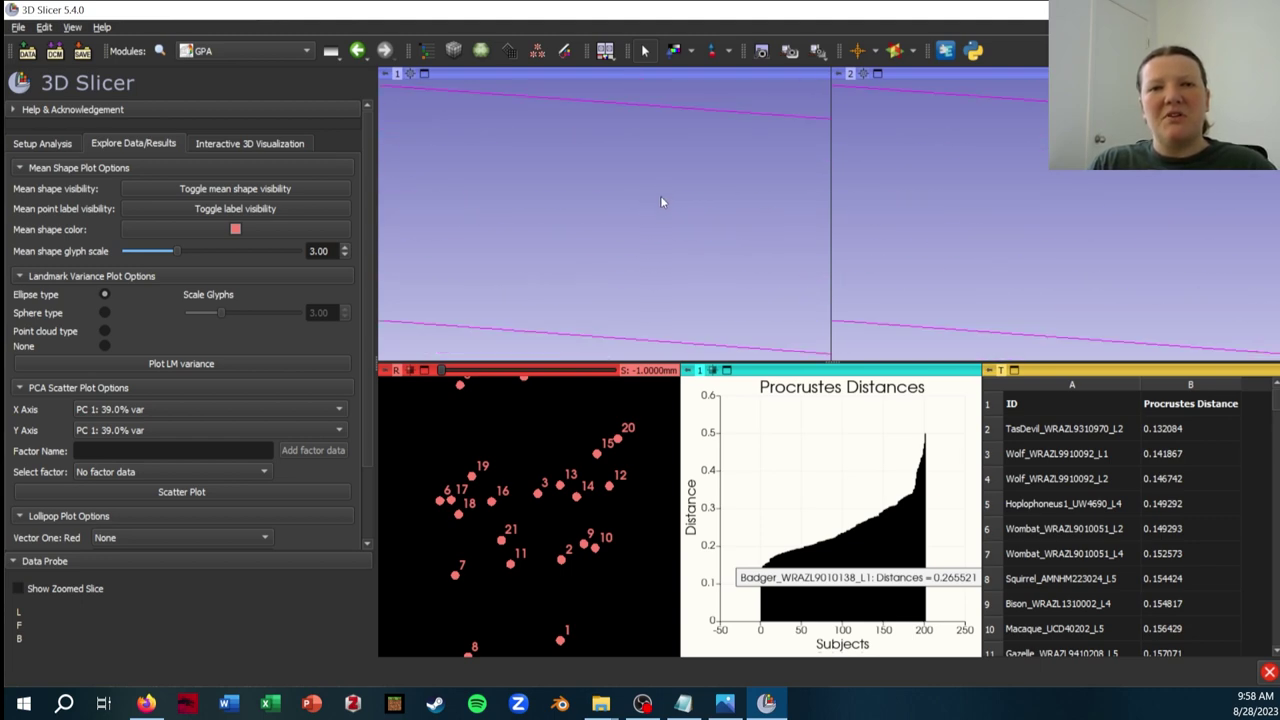
left_click_drag(657, 201, 645, 176)
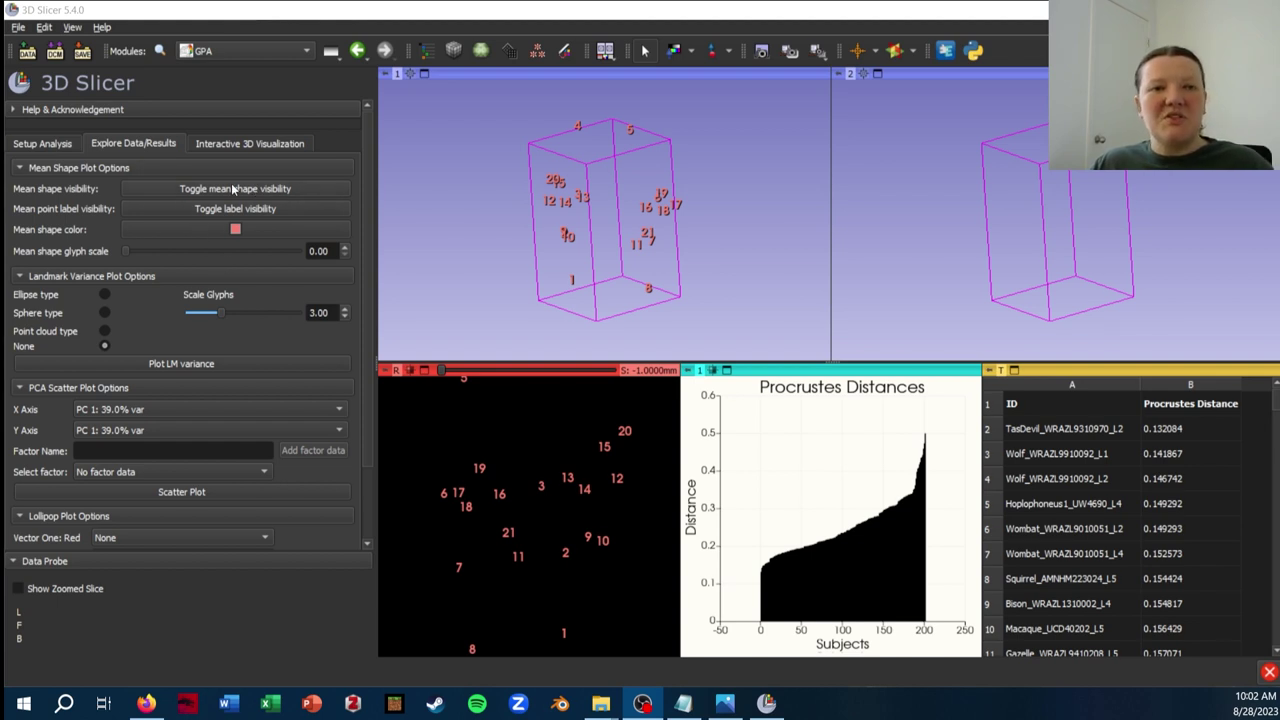
- Plot the landmark variance using the Ellipse type
scroll(248, 206, "down", 2)
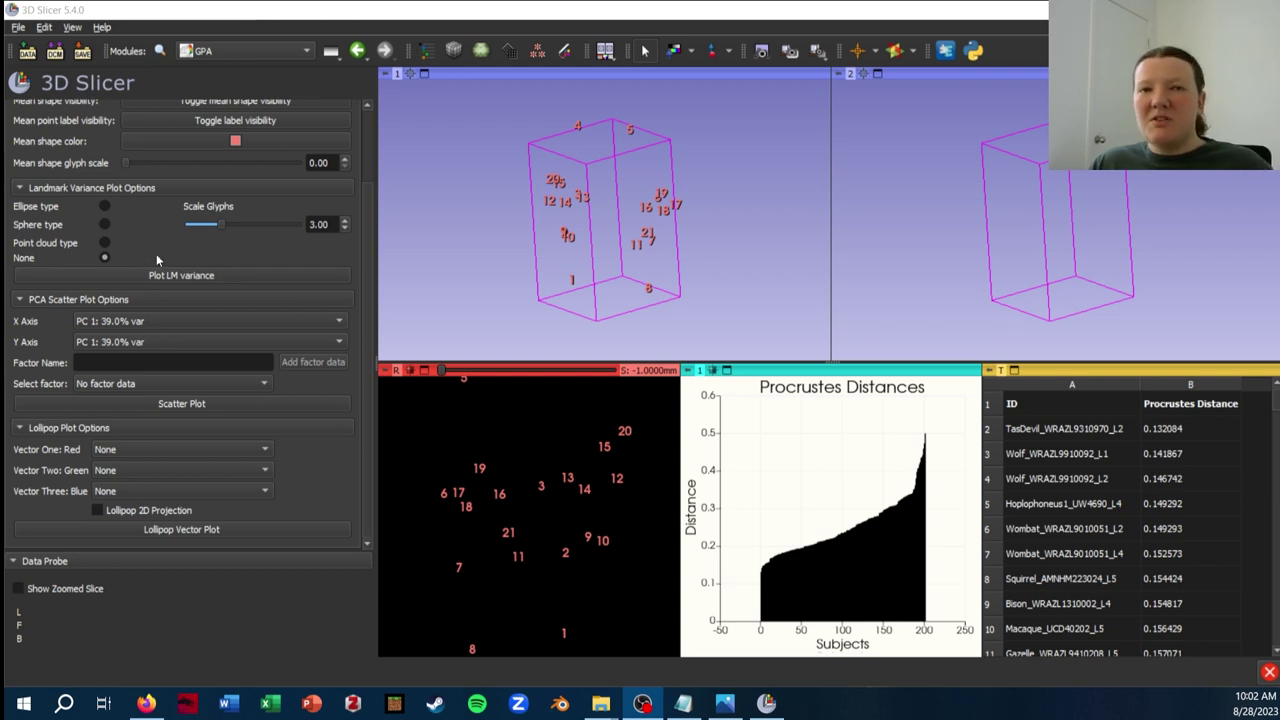
left_click(104, 206)
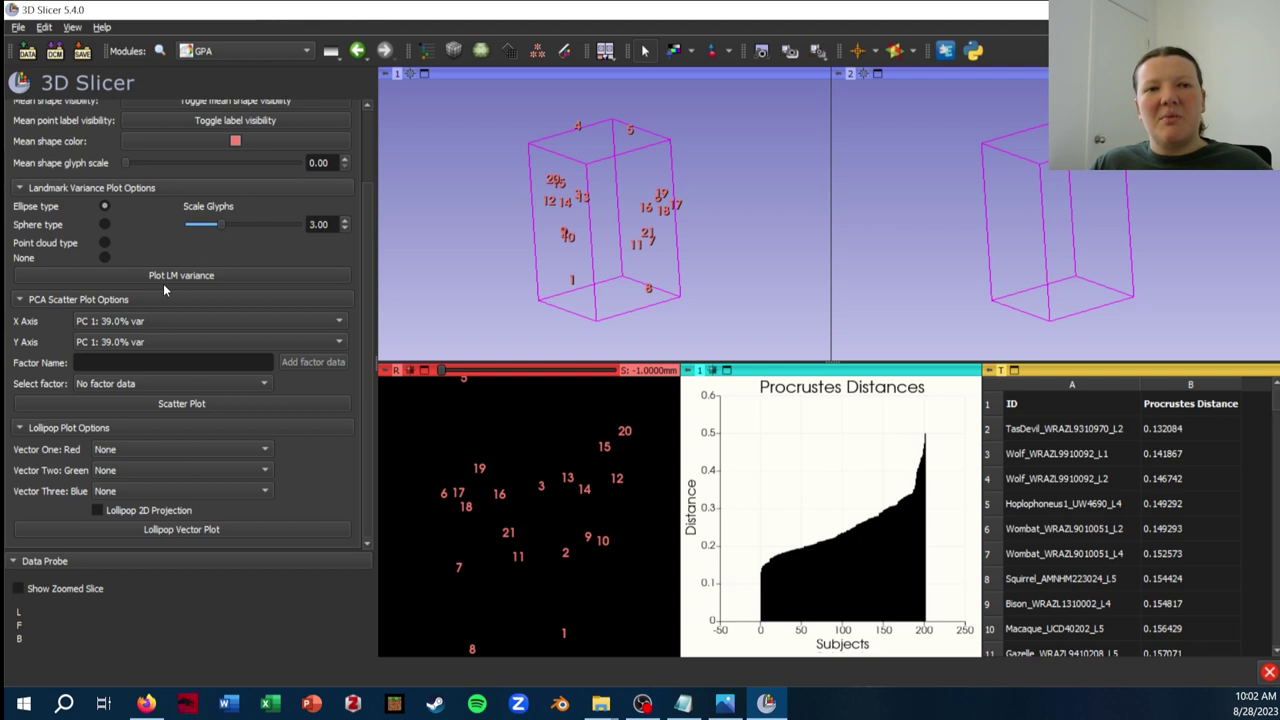
left_click(163, 280)
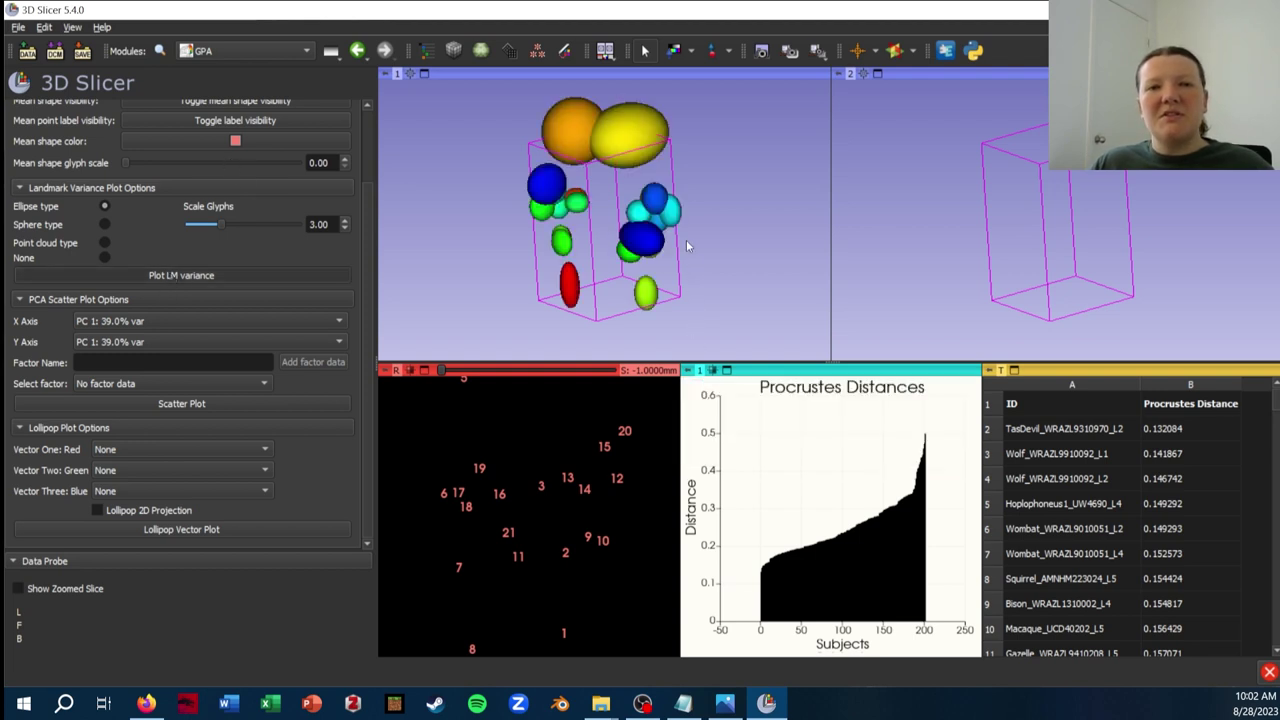
- Rotate and zoom the 3D view to inspect the variance ellipsoids from several sides, including below
left_click_drag(685, 235, 810, 186)
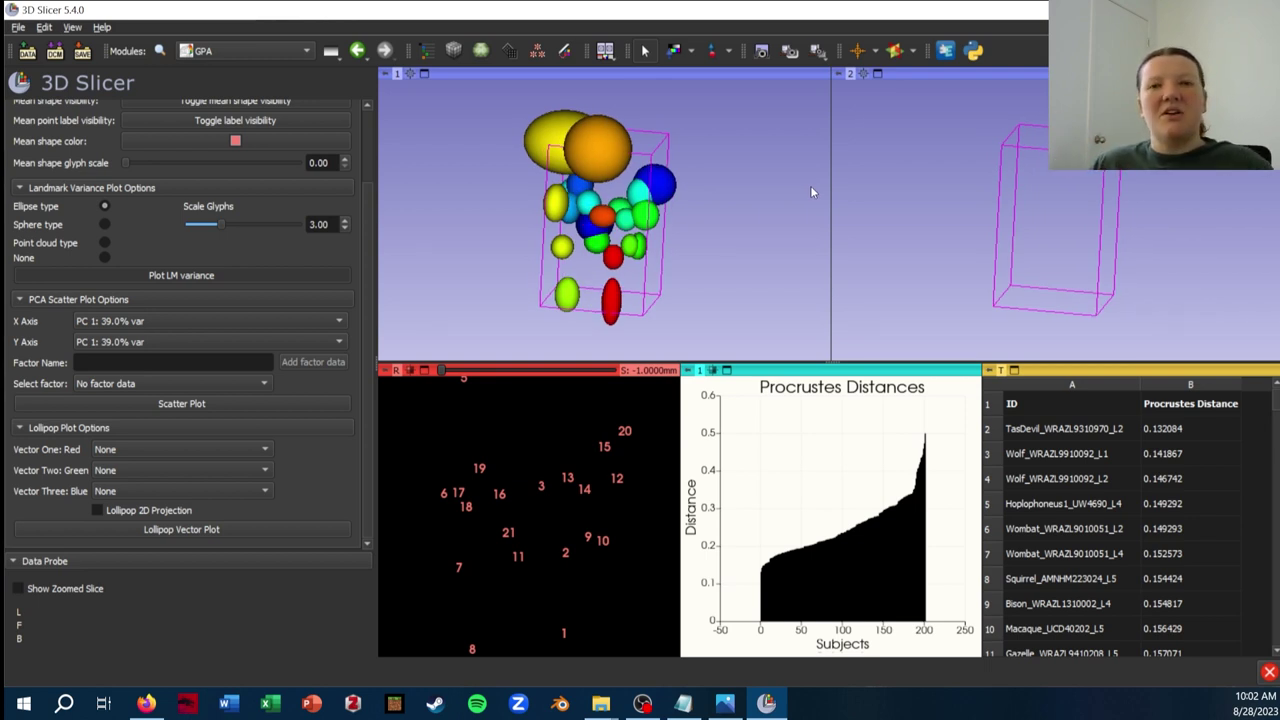
scroll(810, 192, "up", 8)
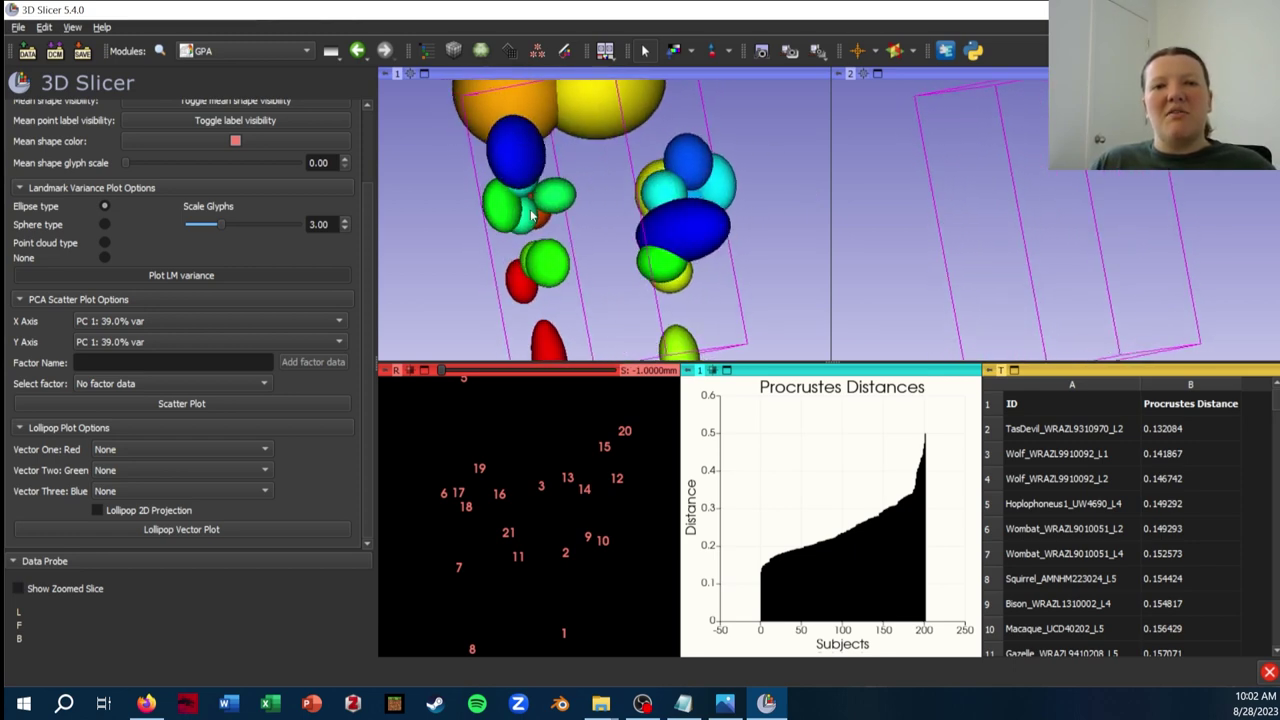
left_click_drag(543, 212, 515, 192)
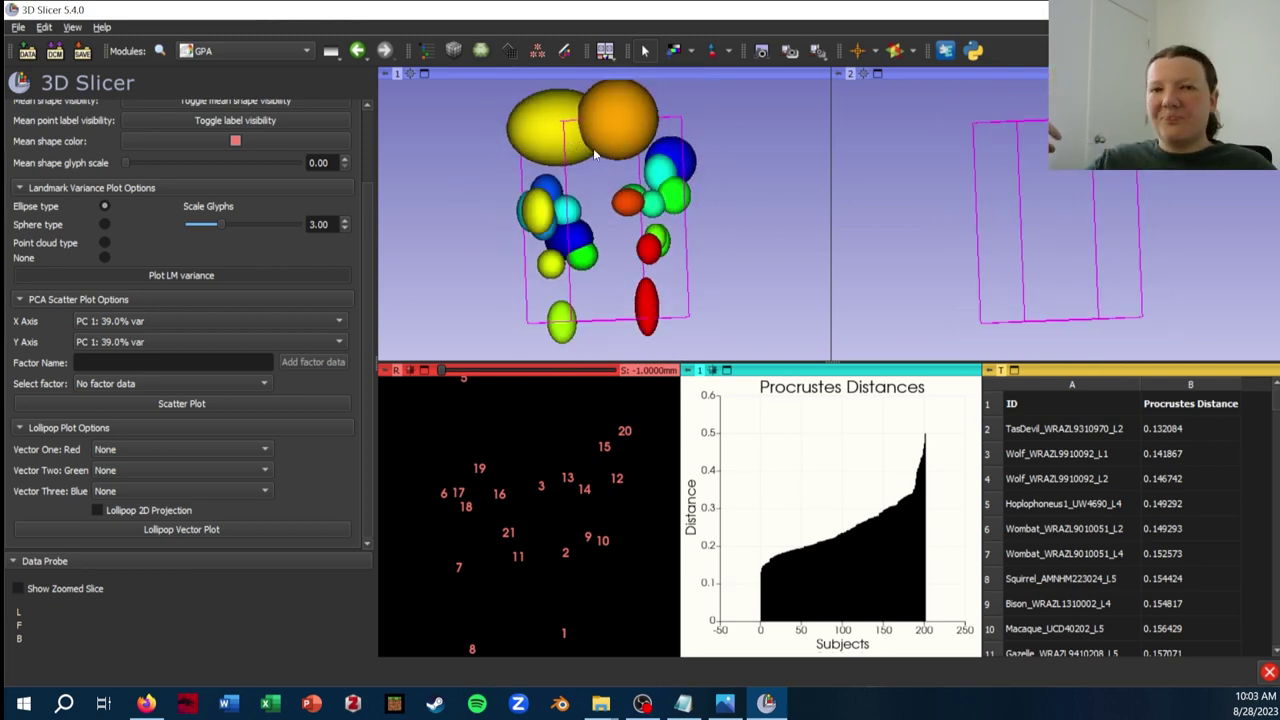
left_click_drag(593, 153, 560, 158)
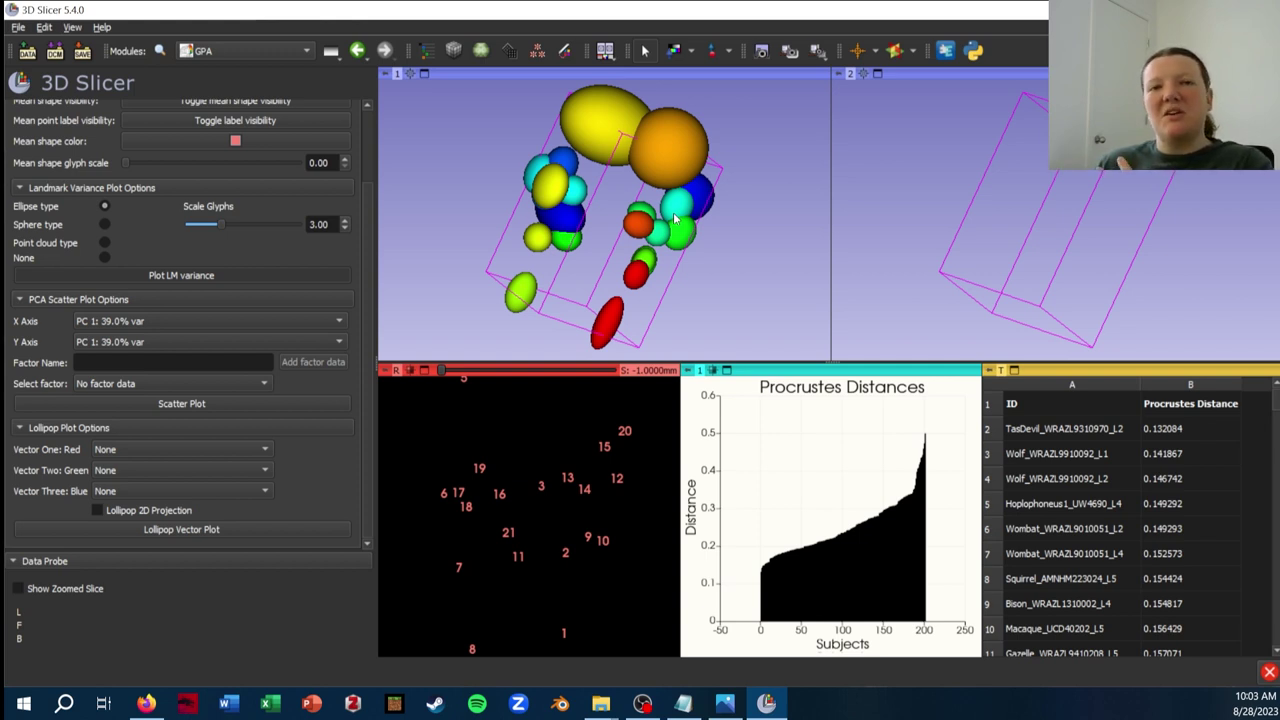
left_click_drag(733, 243, 676, 131)
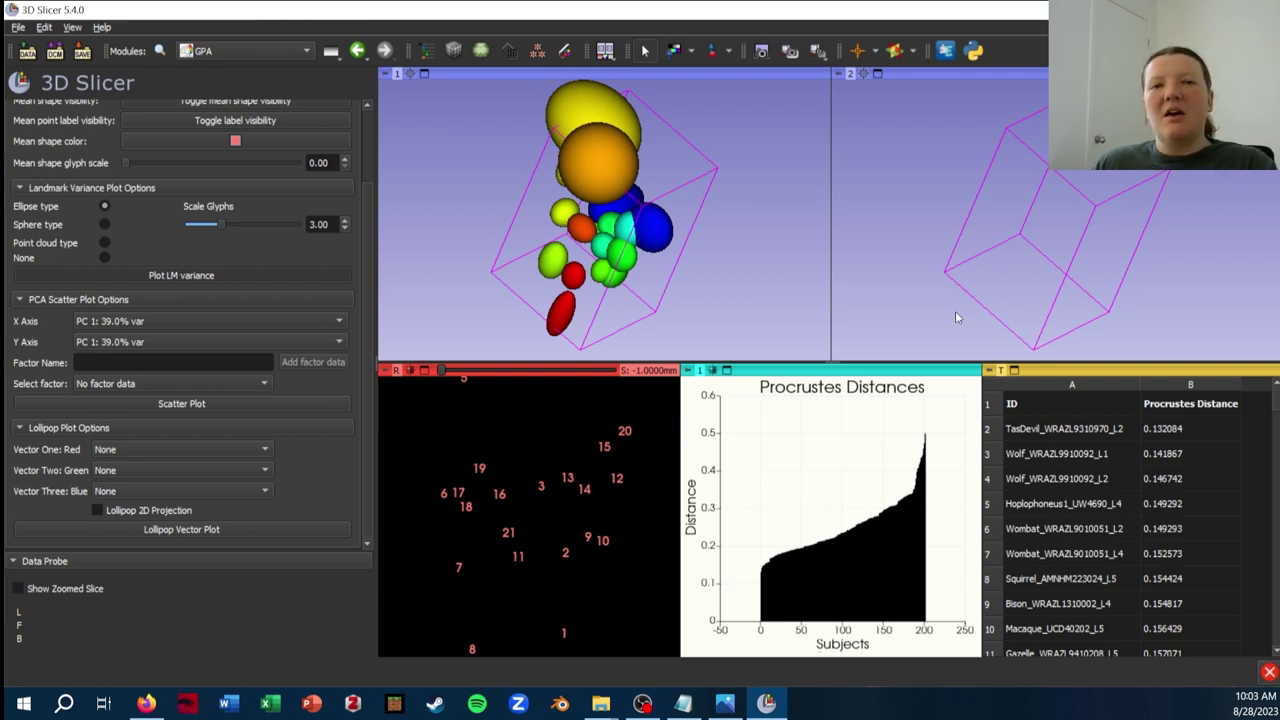
left_click_drag(658, 228, 860, 210)
left_click_drag(723, 185, 744, 139)
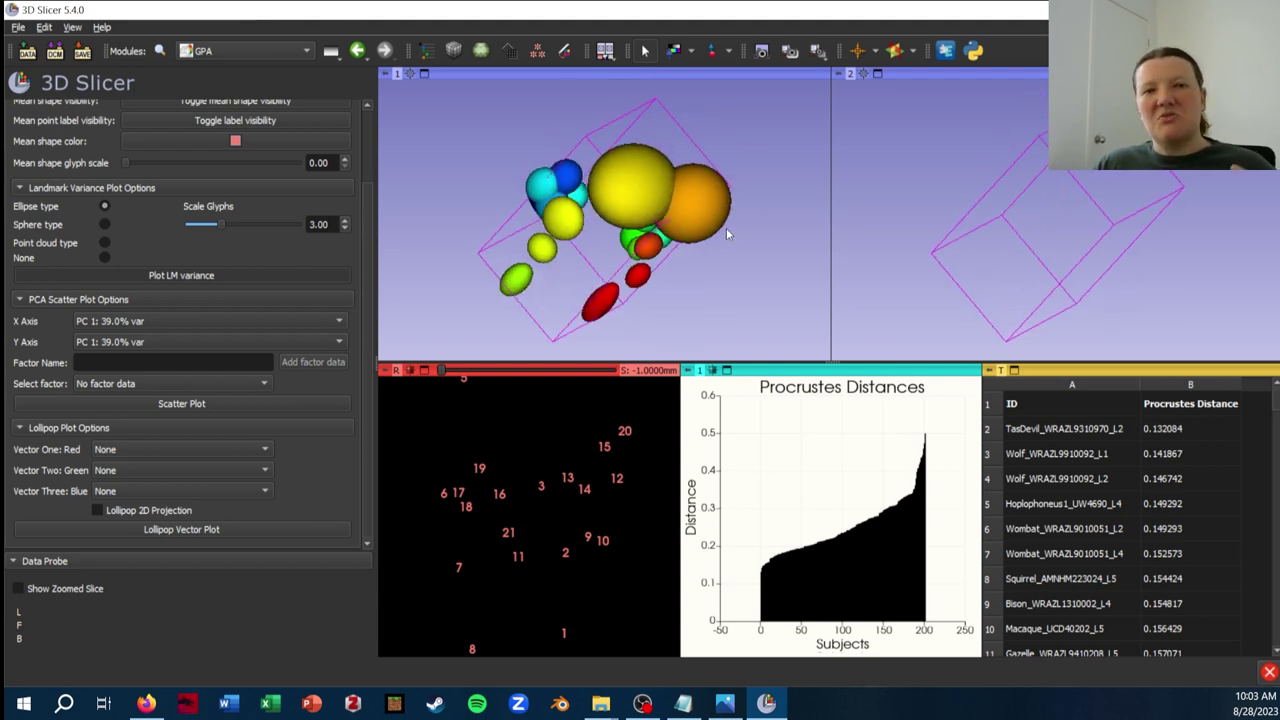
mouse_move(725, 225)
left_mouse_down()
mouse_move(708, 141)
mouse_move(735, 224)
left_mouse_up()
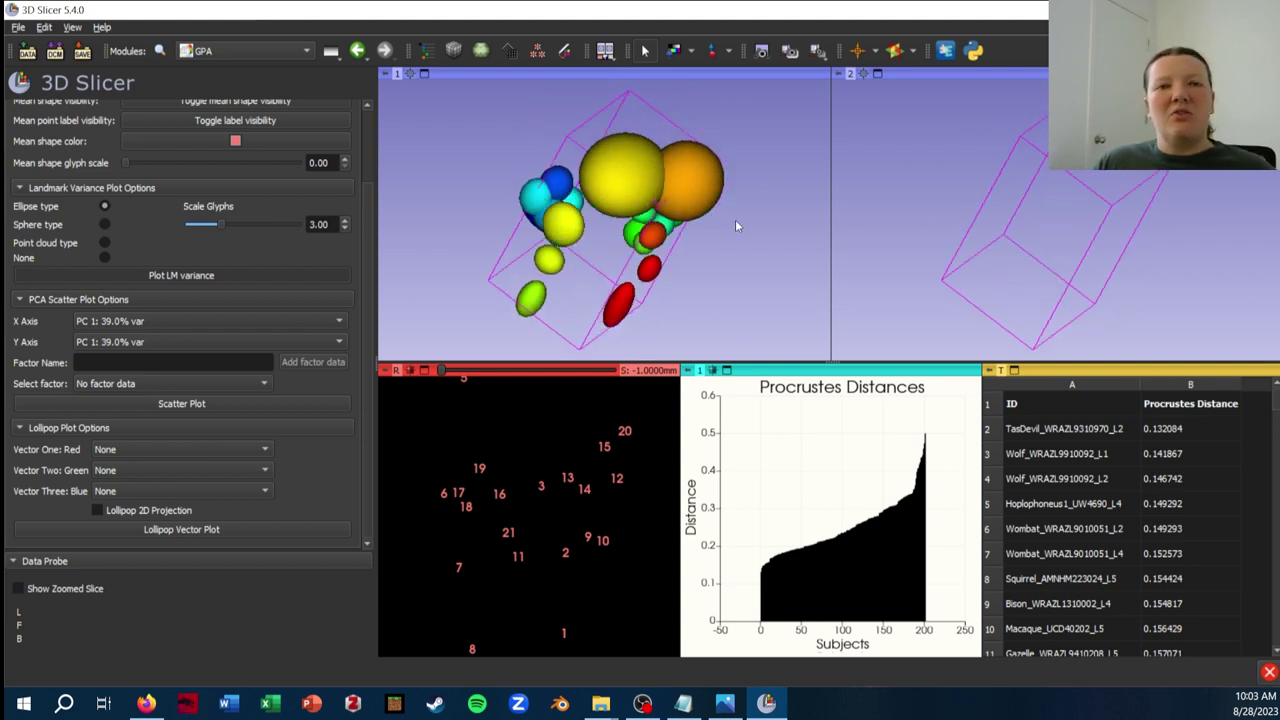
left_click_drag(737, 222, 637, 248)
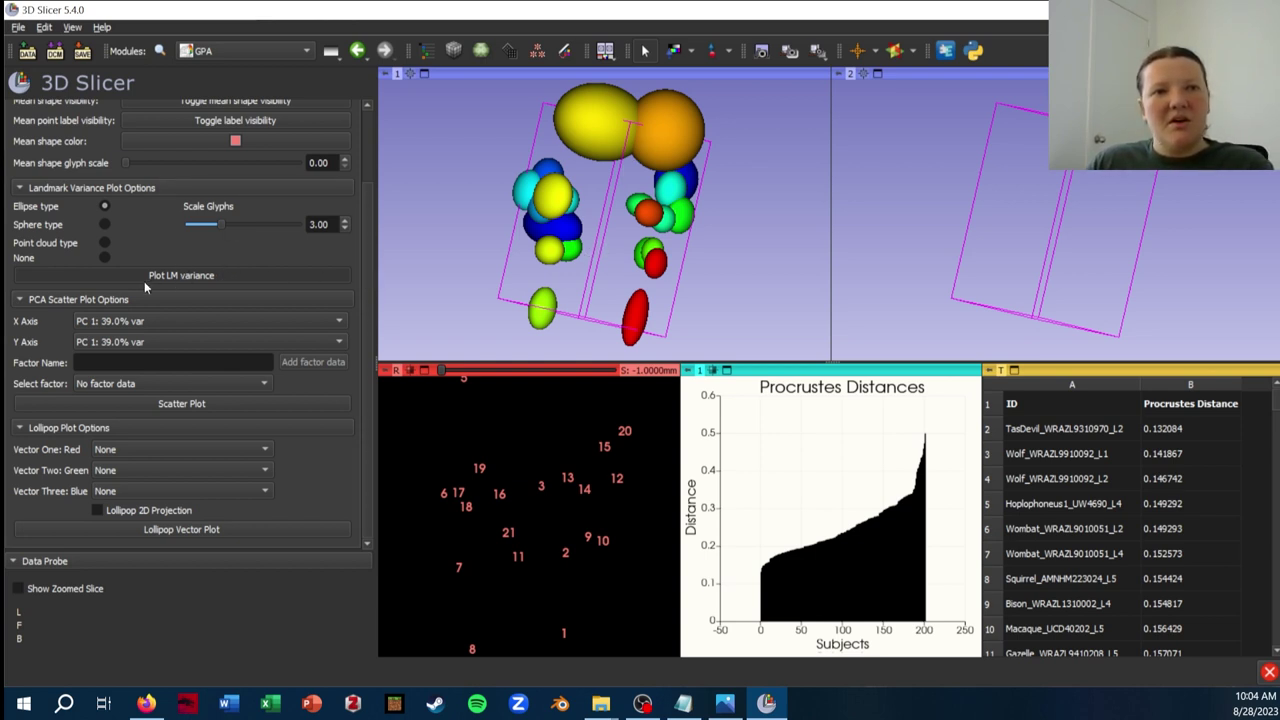
left_click(105, 258)
left_click(176, 274)
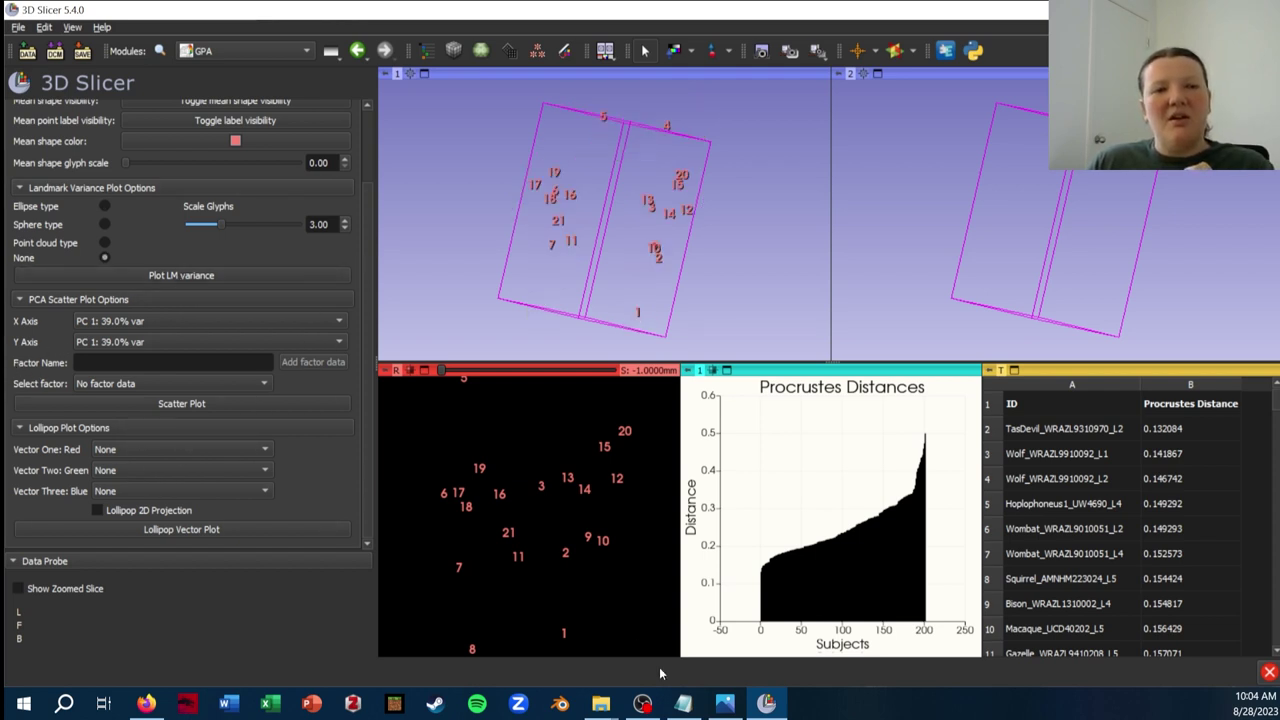
left_click_drag(607, 263, 547, 241)
scroll(547, 241, "up", 5)
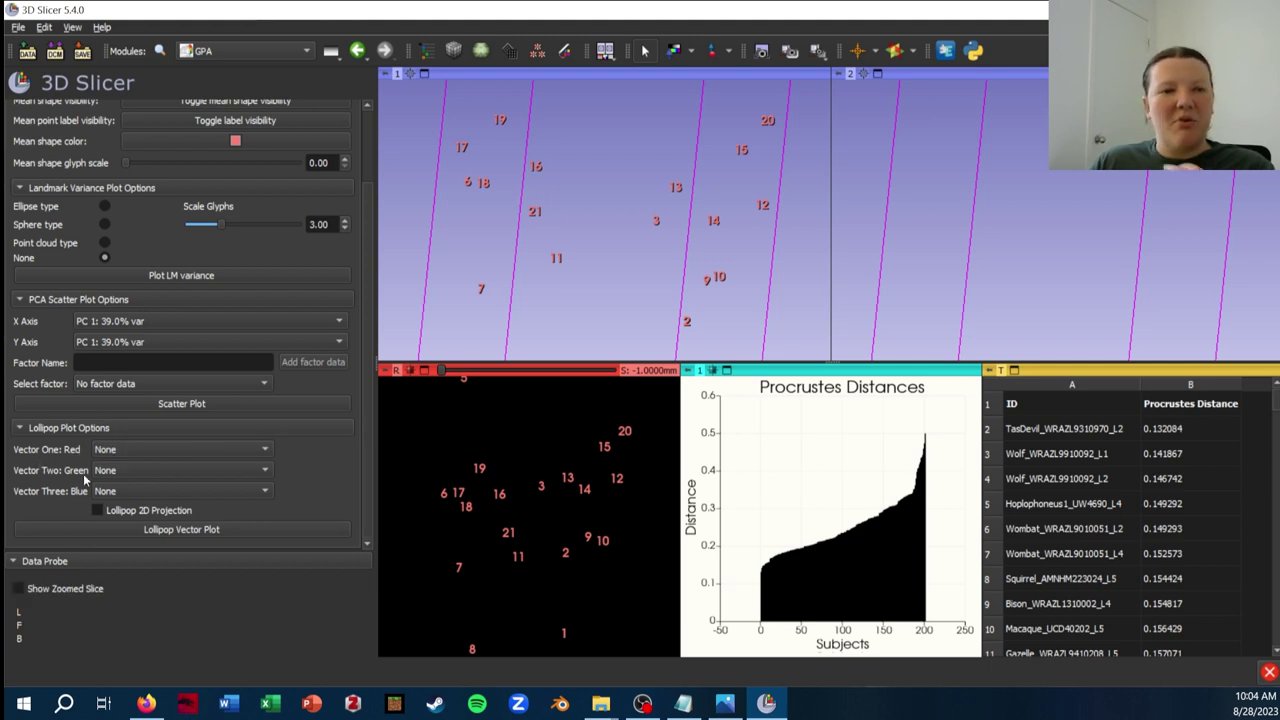
left_click(264, 459)
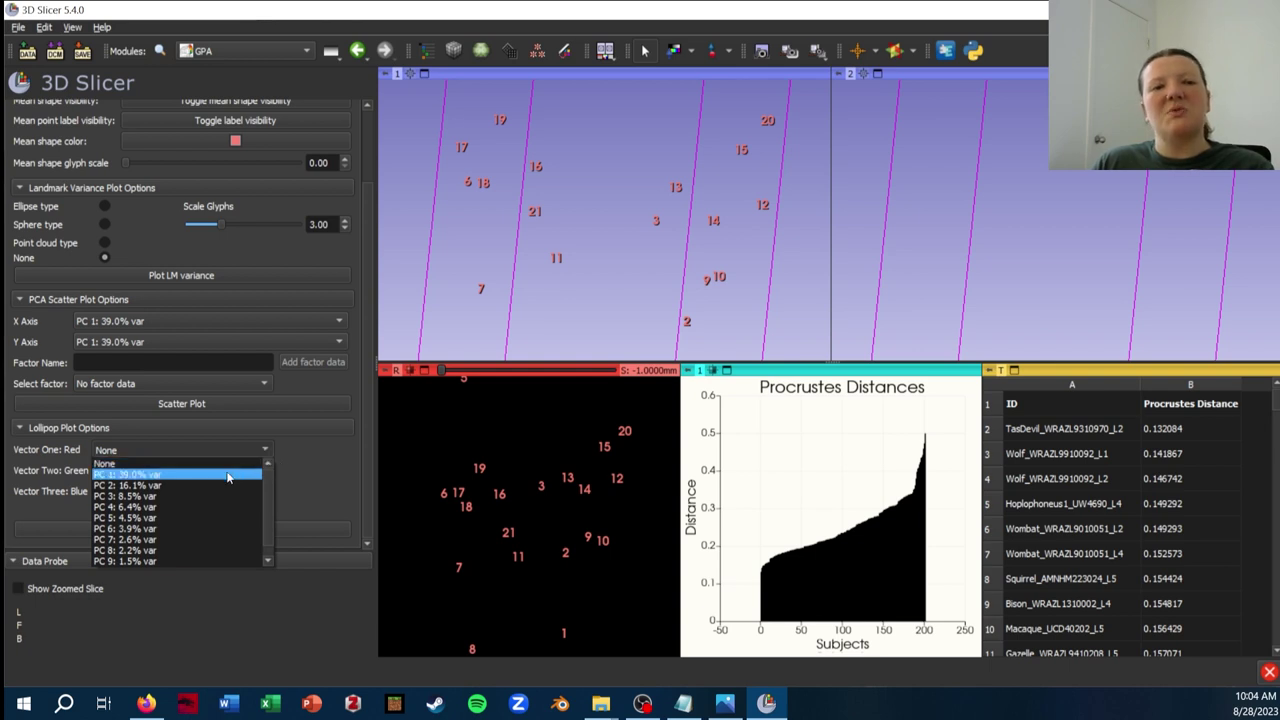
left_click(228, 475)
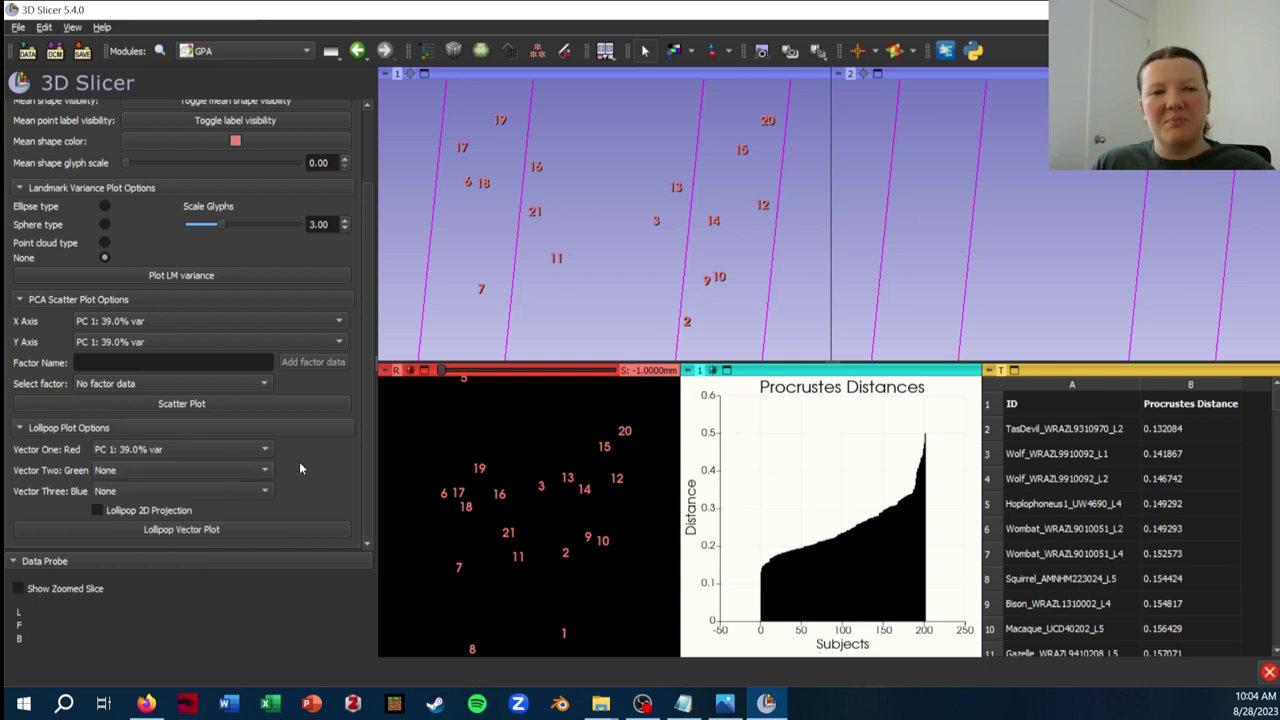
left_click(181, 532)
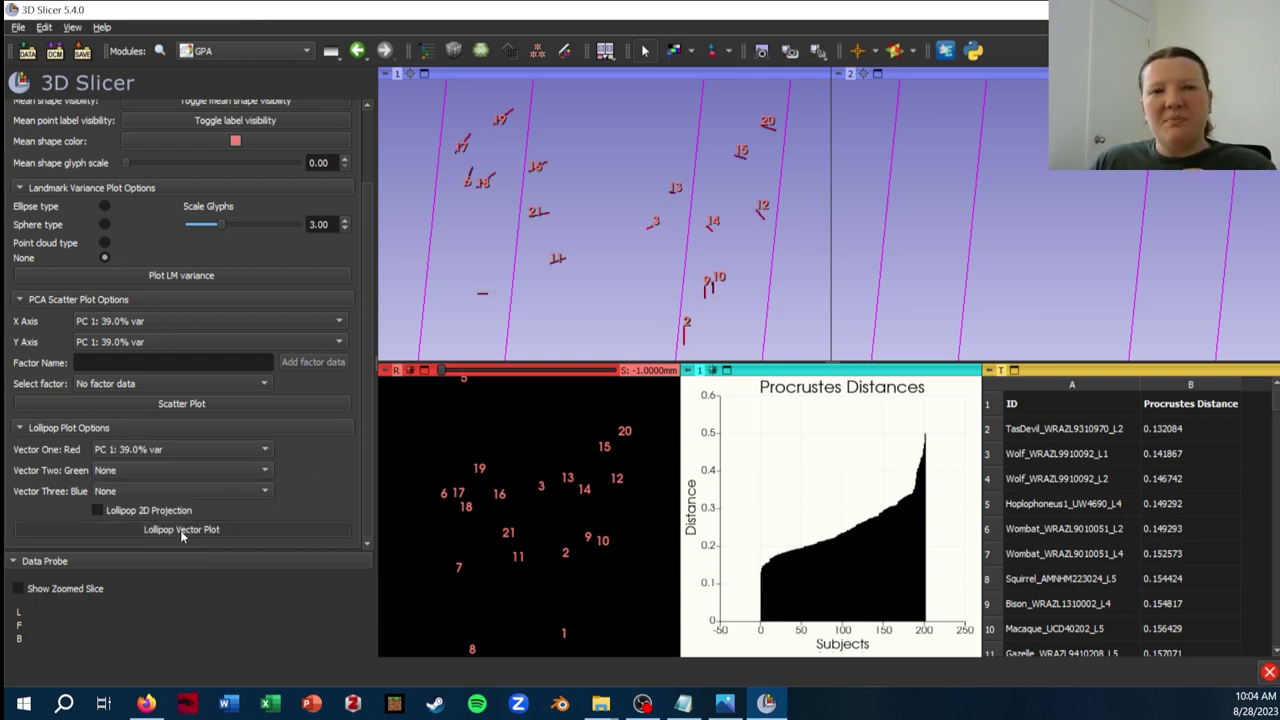
left_click_drag(598, 255, 631, 220)
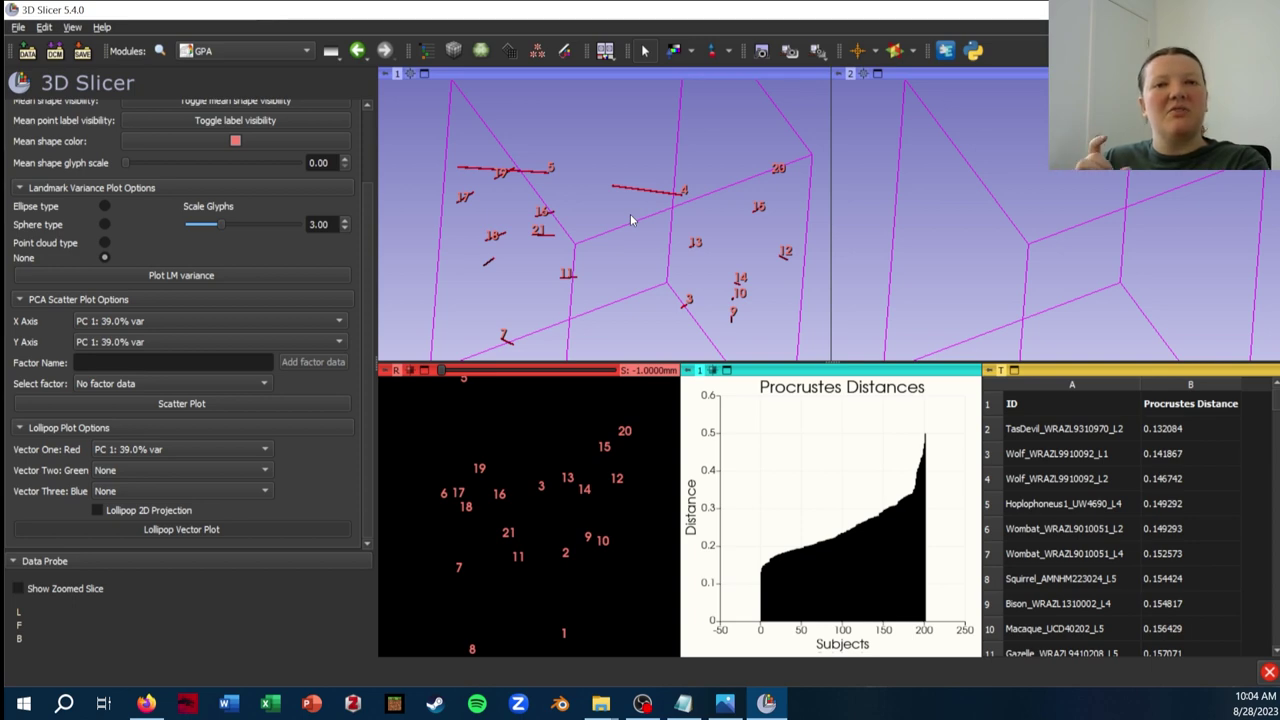
left_click_drag(661, 263, 598, 197)
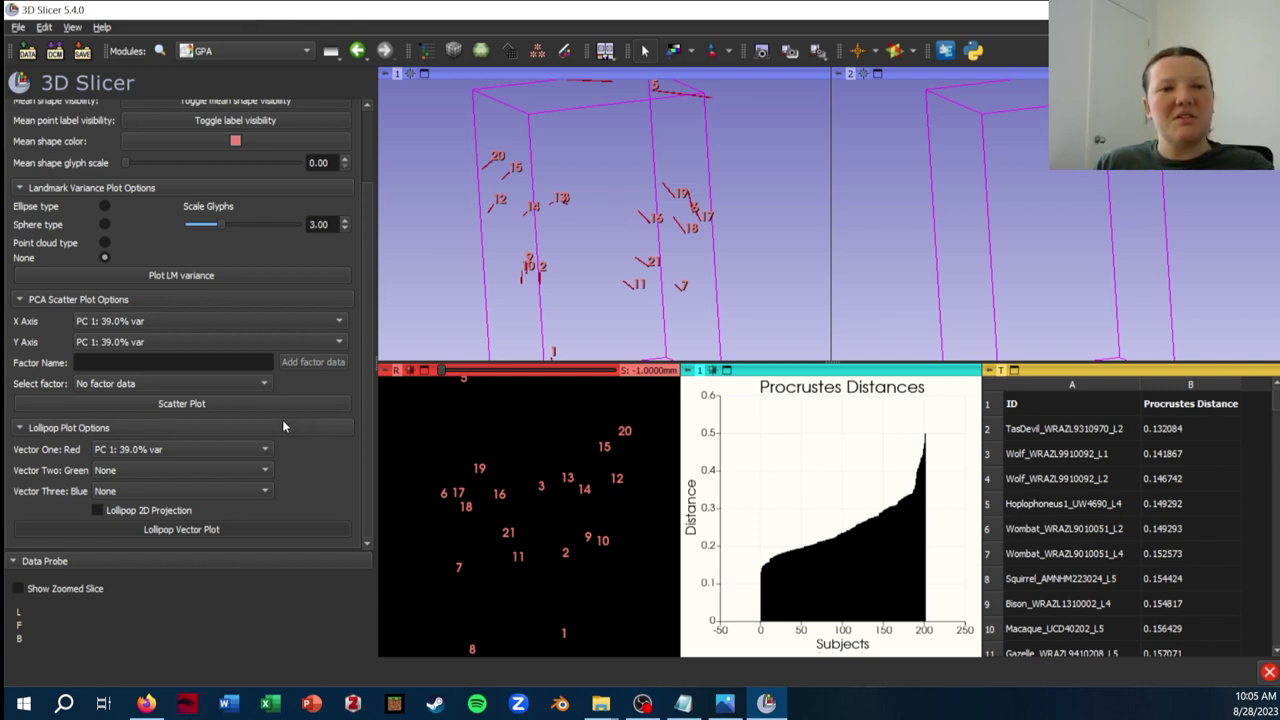
left_click(143, 449)
left_click(150, 465)
left_click(149, 534)
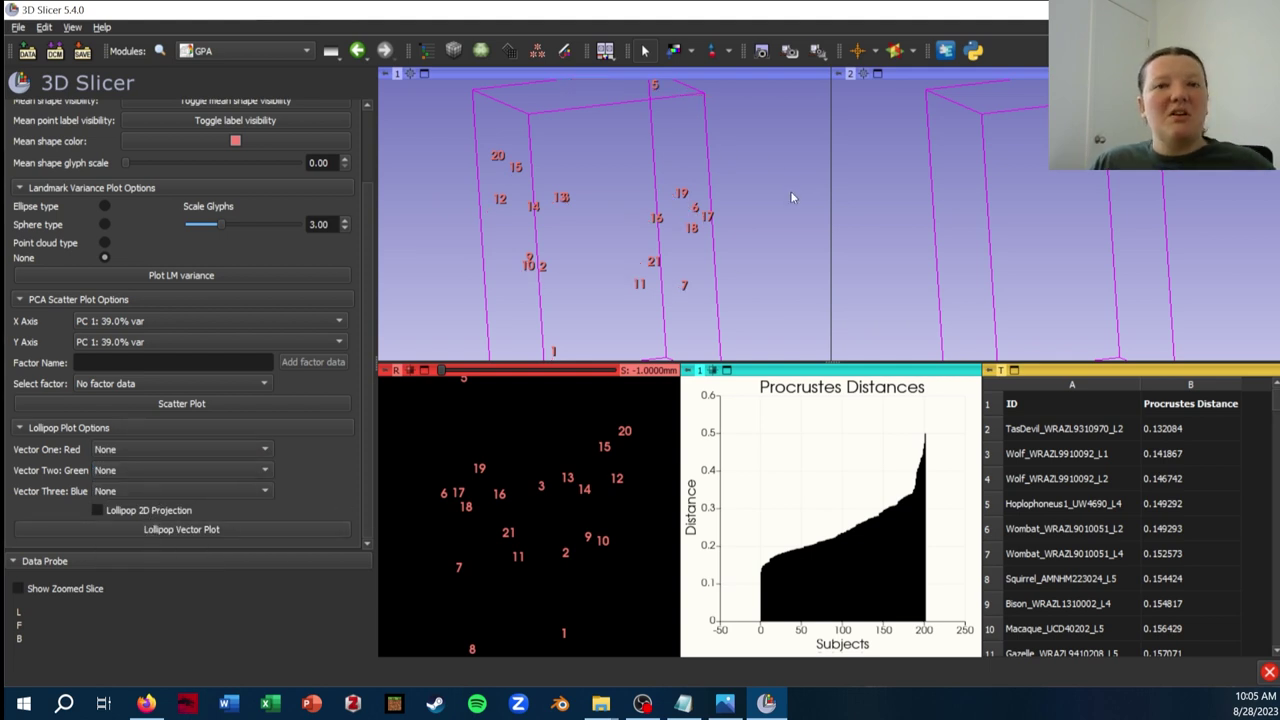
- Set the Y axis to PC 2 (16.1% var) and draw the PC 1 versus PC 2 scatter plot
left_click(176, 342)
left_click(146, 342)
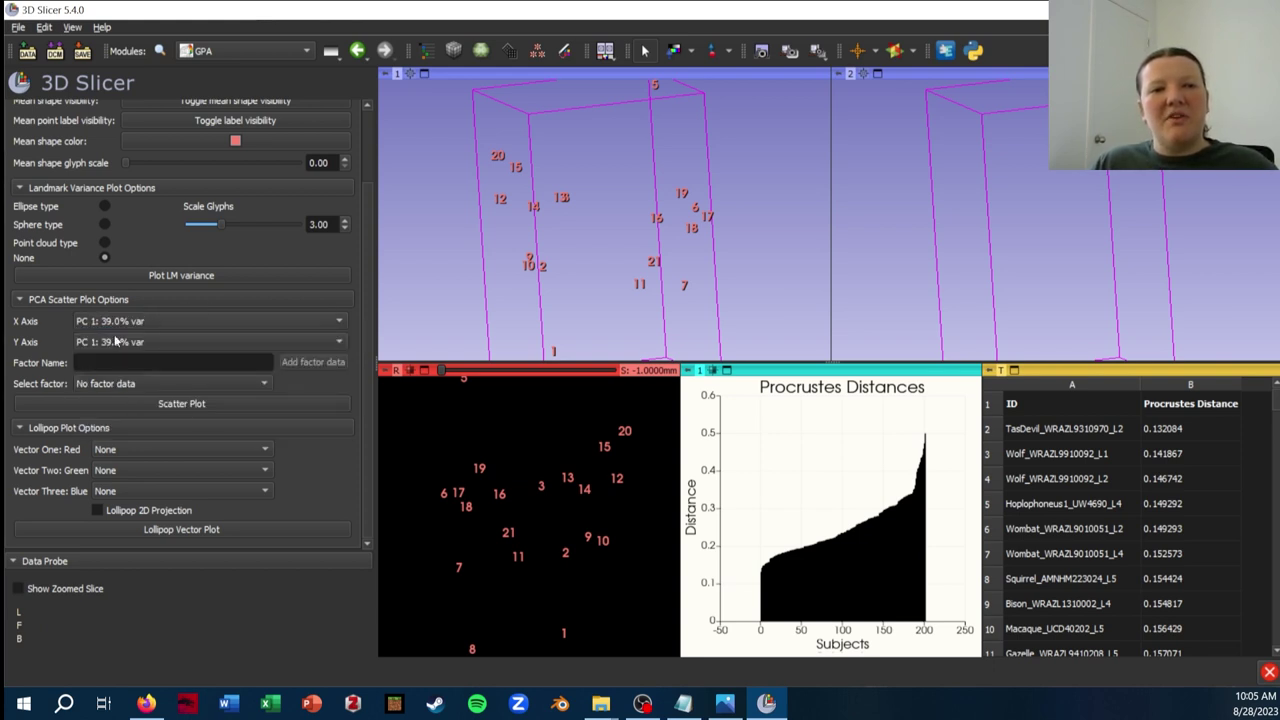
left_click(112, 345)
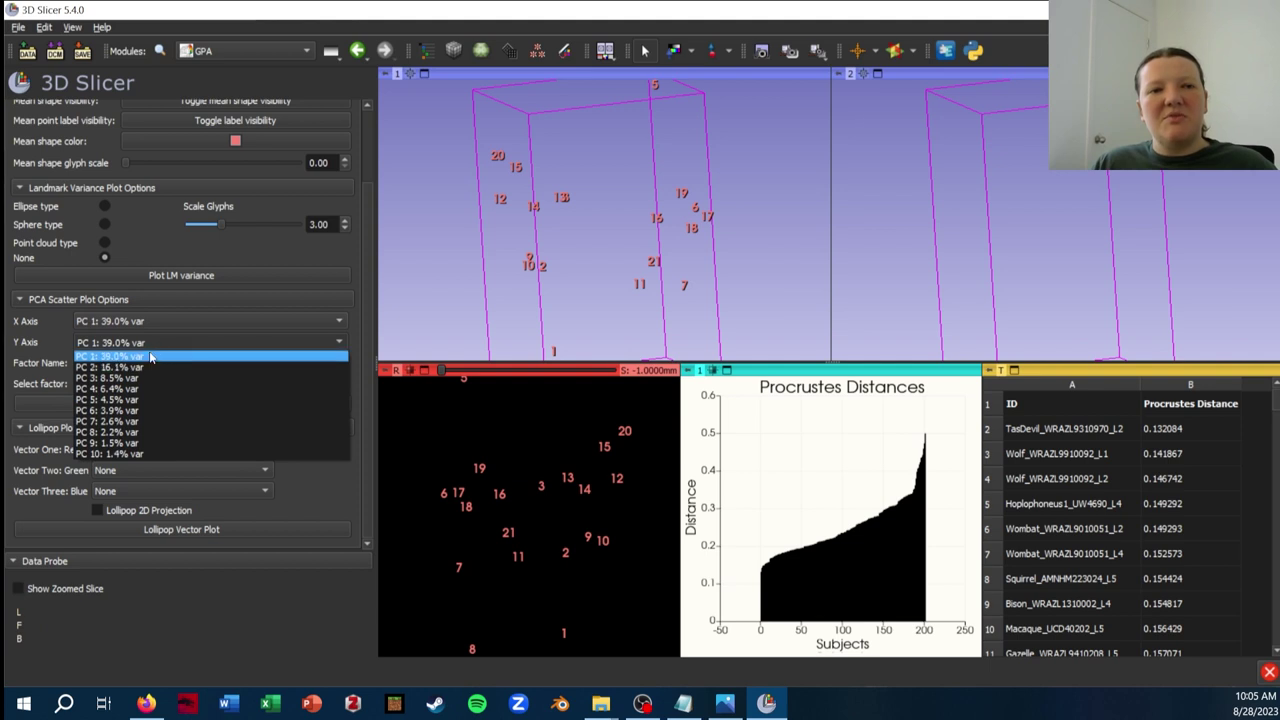
left_click(146, 367)
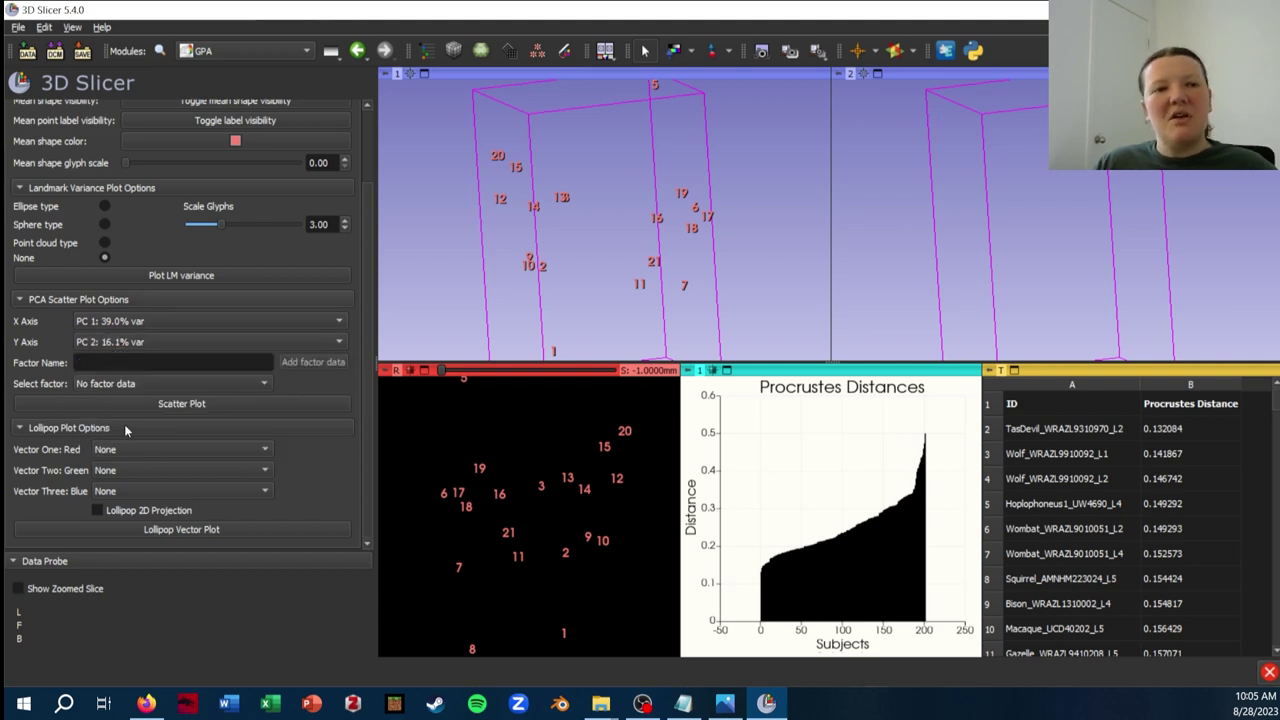
left_click(201, 404)
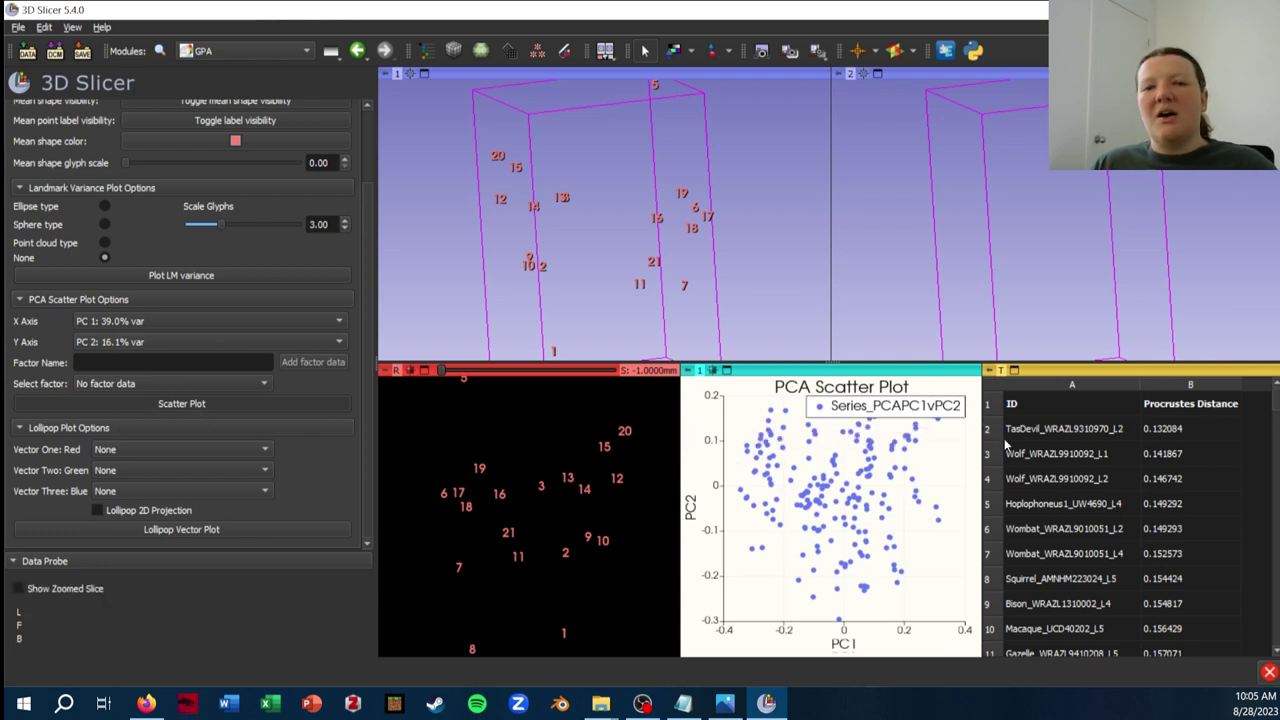
mouse_move(802, 590)
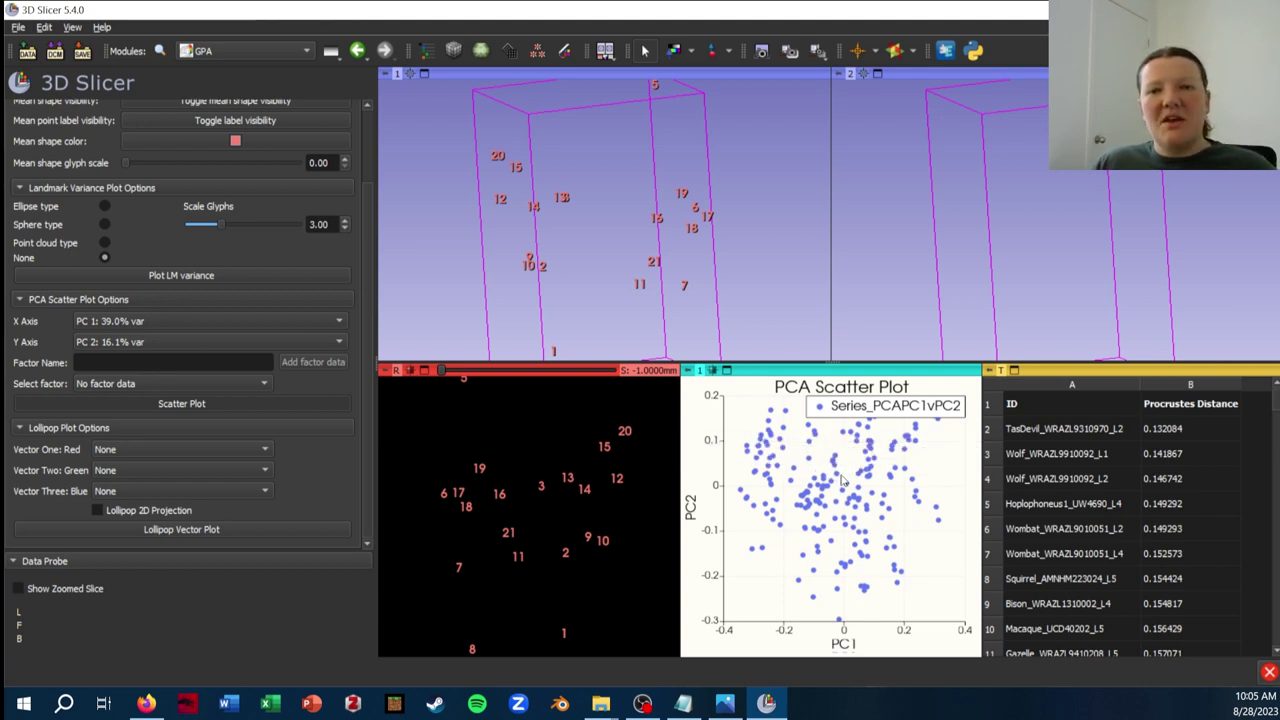
mouse_move(821, 506)
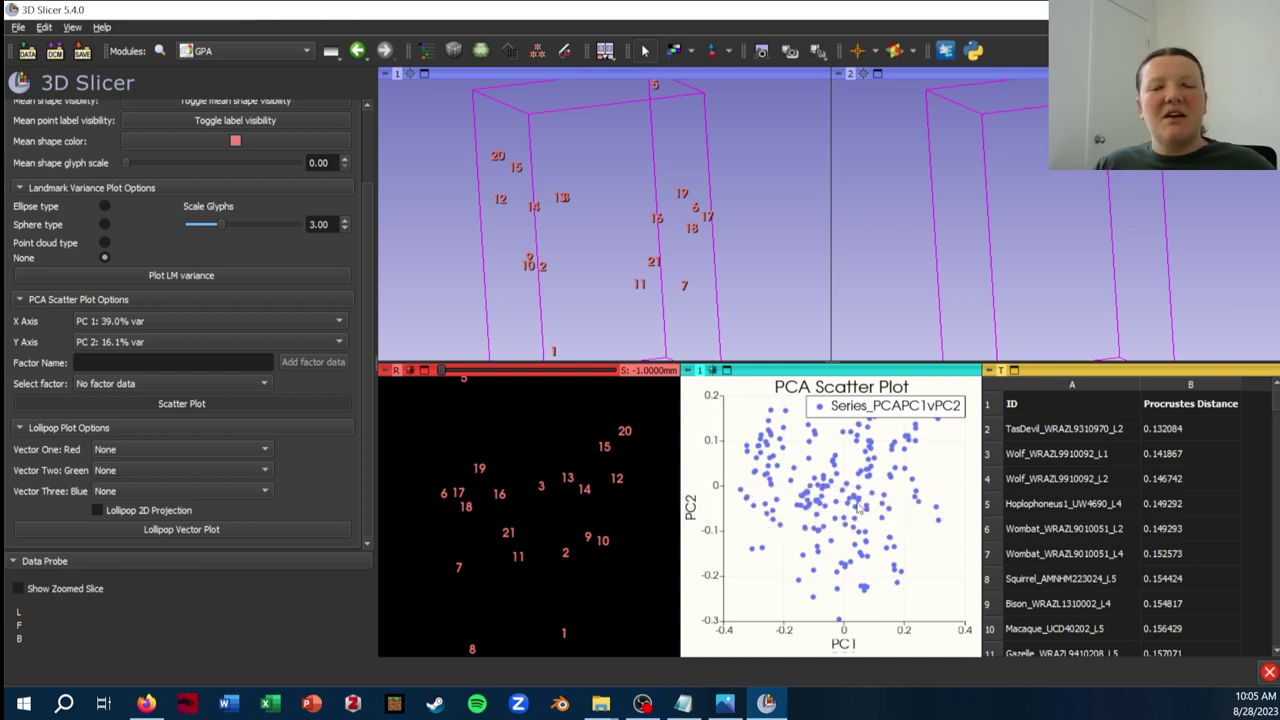
mouse_move(857, 540)
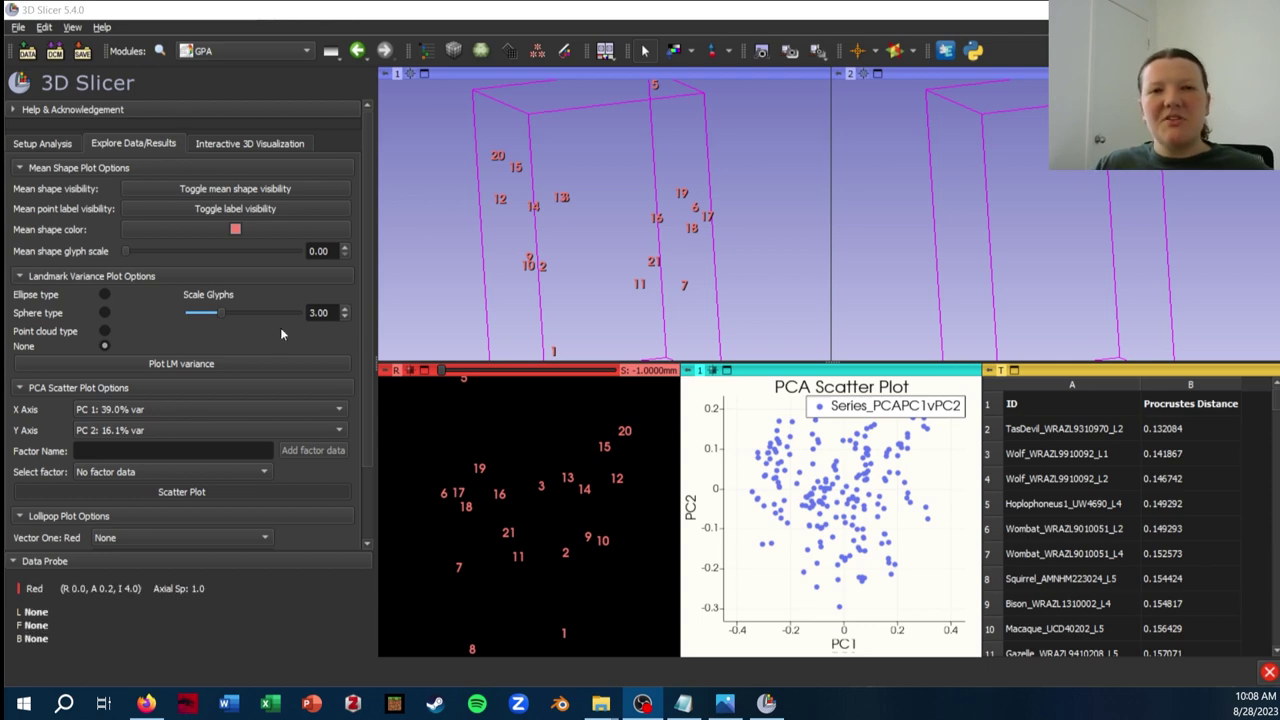
- Rotate the landmark view and bring up the GPA Interactive 3D Visualization options
left_click_drag(600, 230, 678, 116)
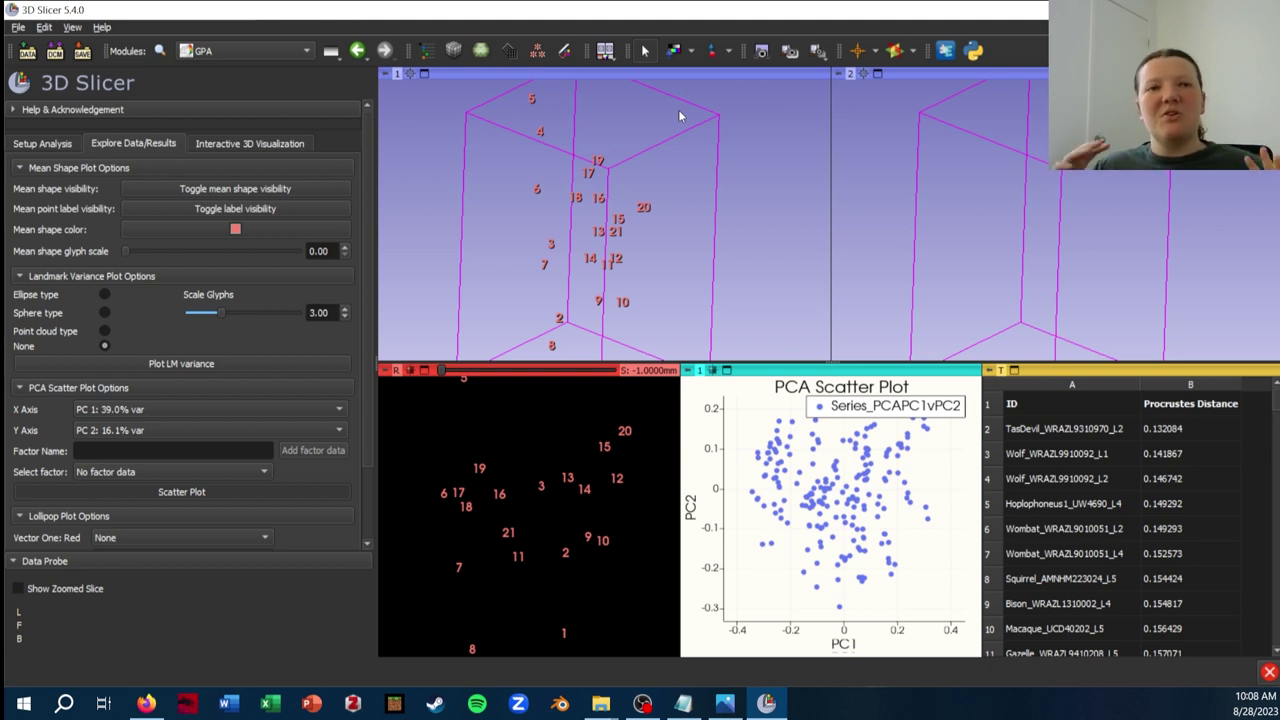
left_click(246, 146)
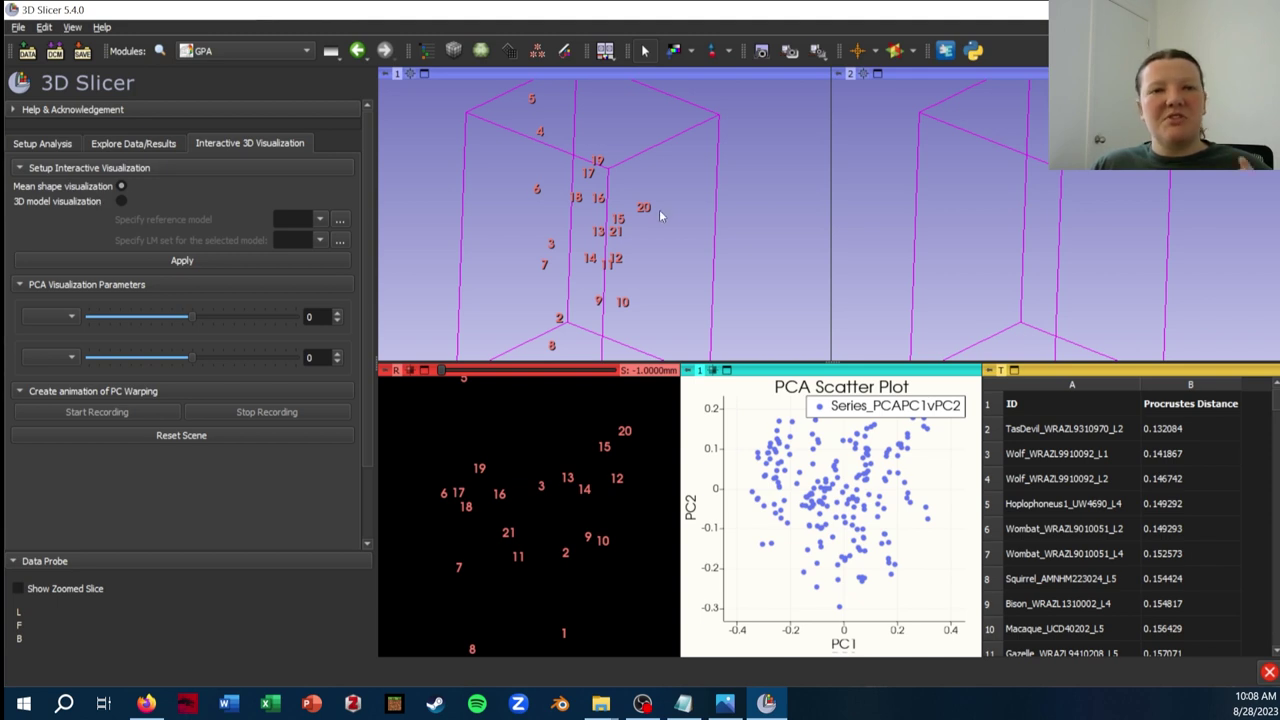
- Choose 3D model visualization and load L3_H25_HalfNew.stl as the reference model
left_click(123, 202)
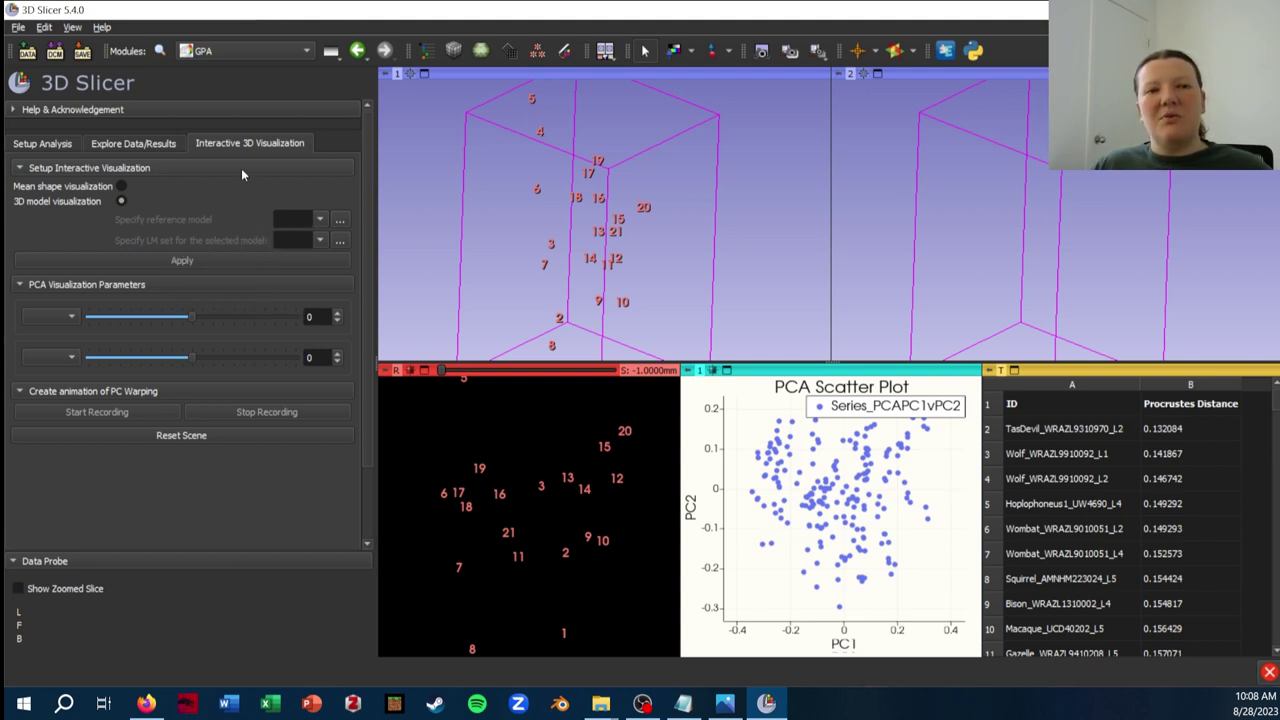
left_click(348, 221)
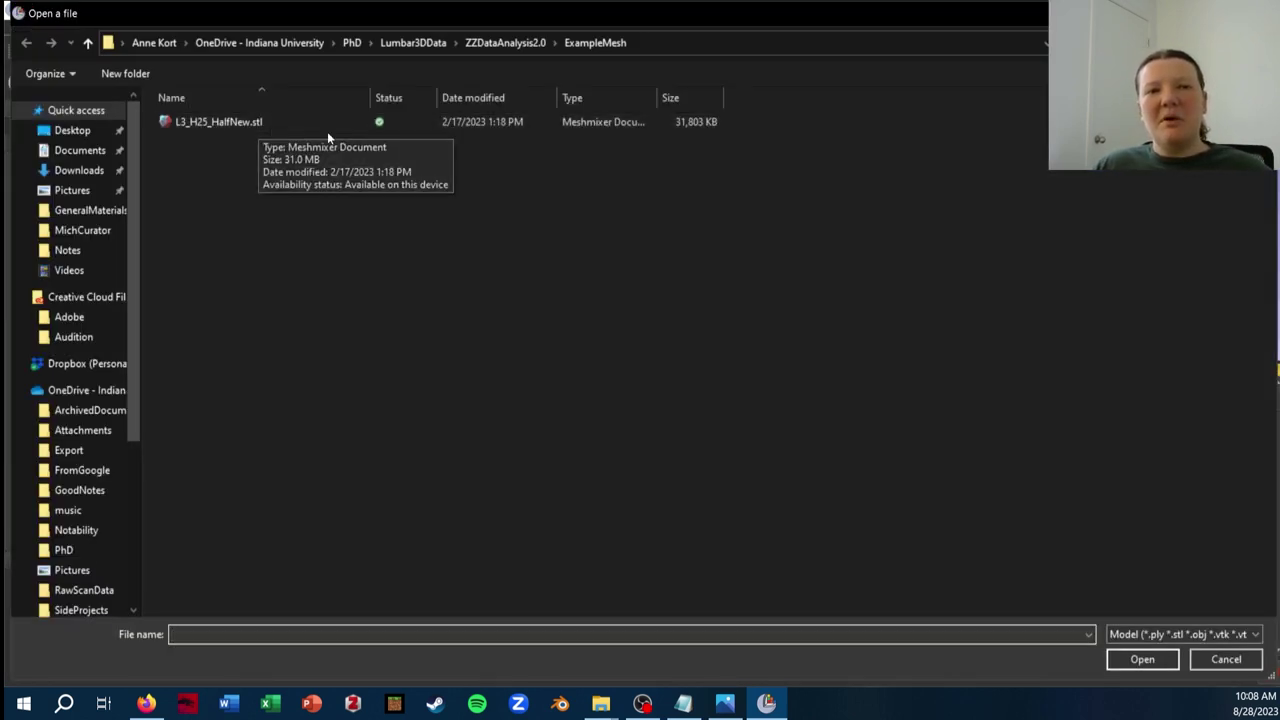
double_click(274, 125)
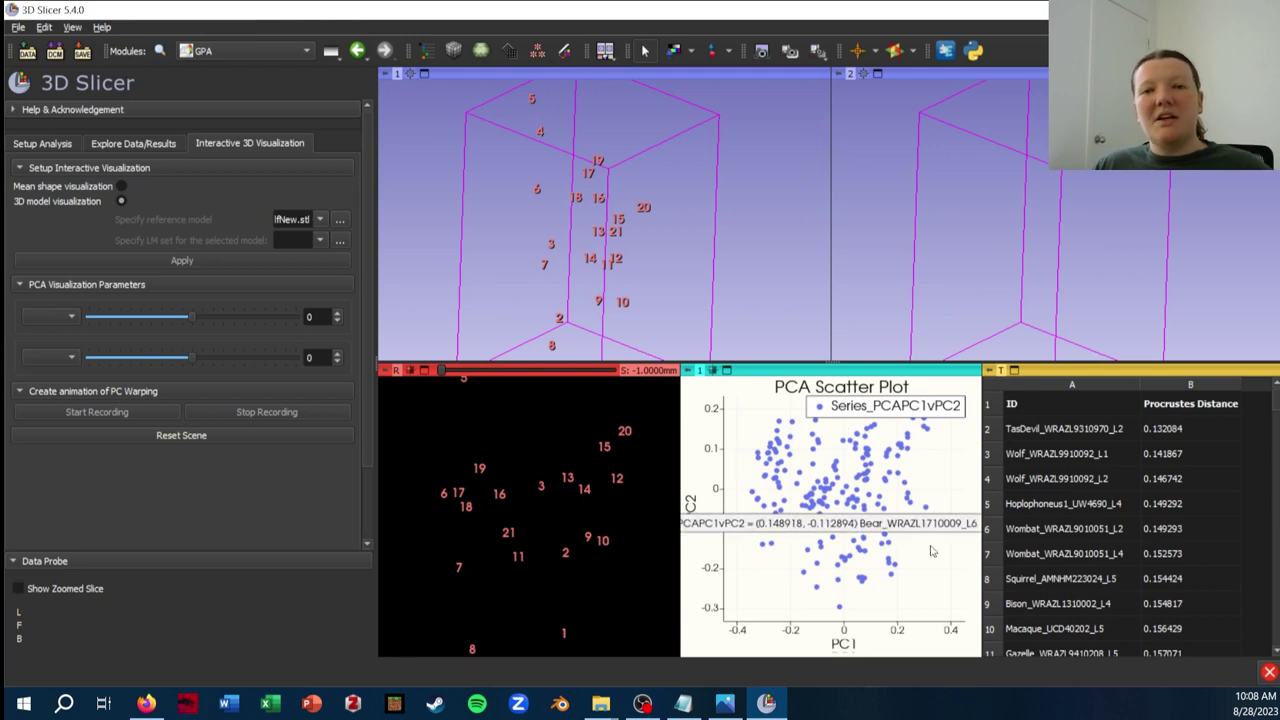
mouse_move(820, 526)
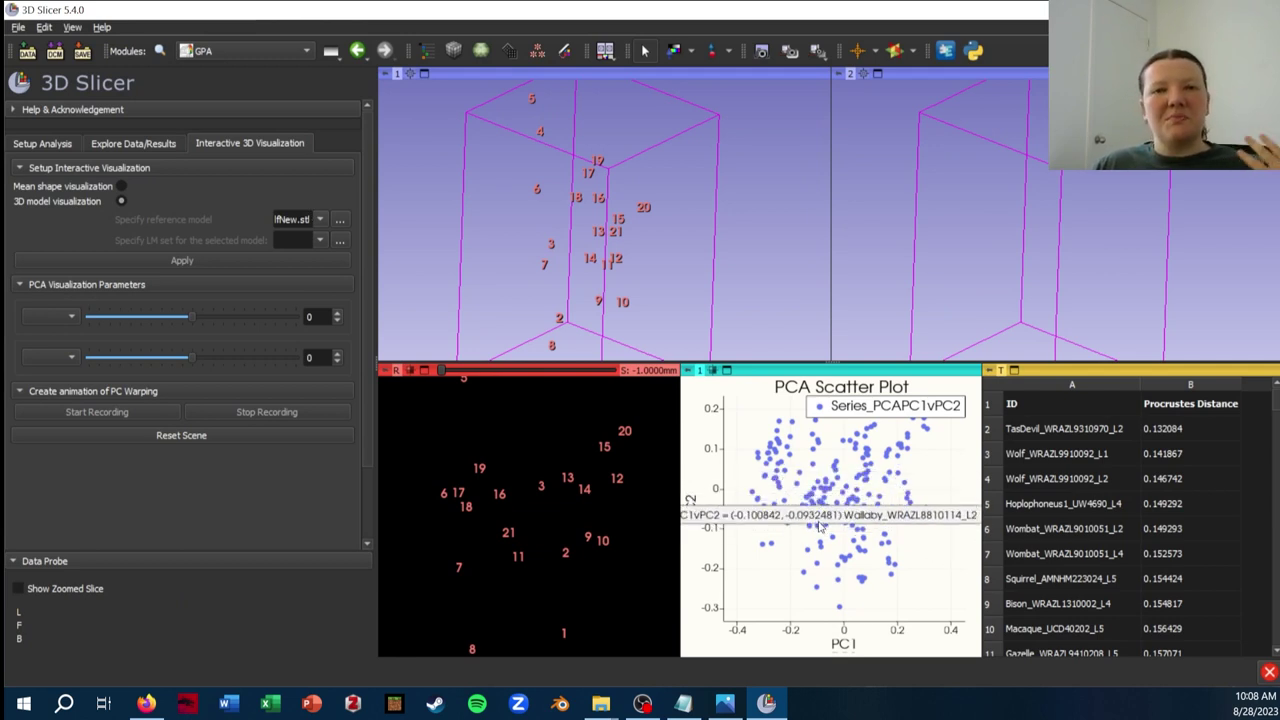
- Specify Beaver_WRAZLH25_L3.mrk.json as the landmark set and generate the reference and warped models
left_click(341, 242)
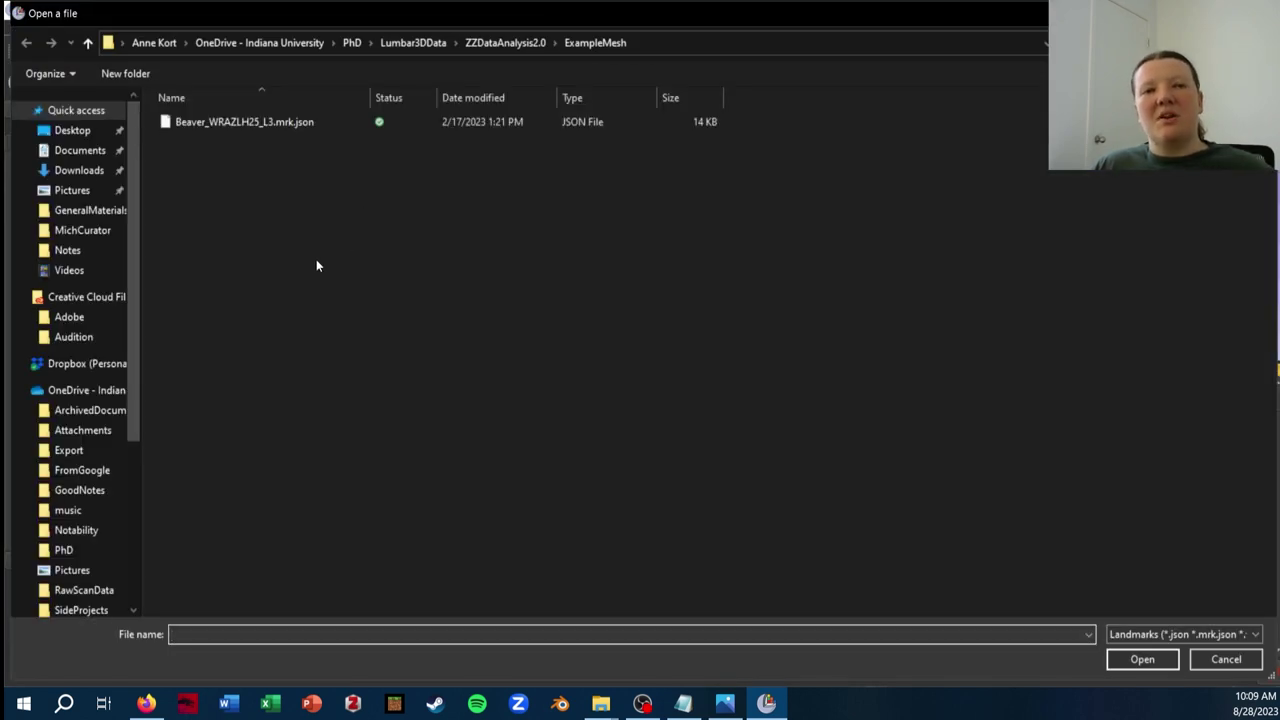
double_click(301, 125)
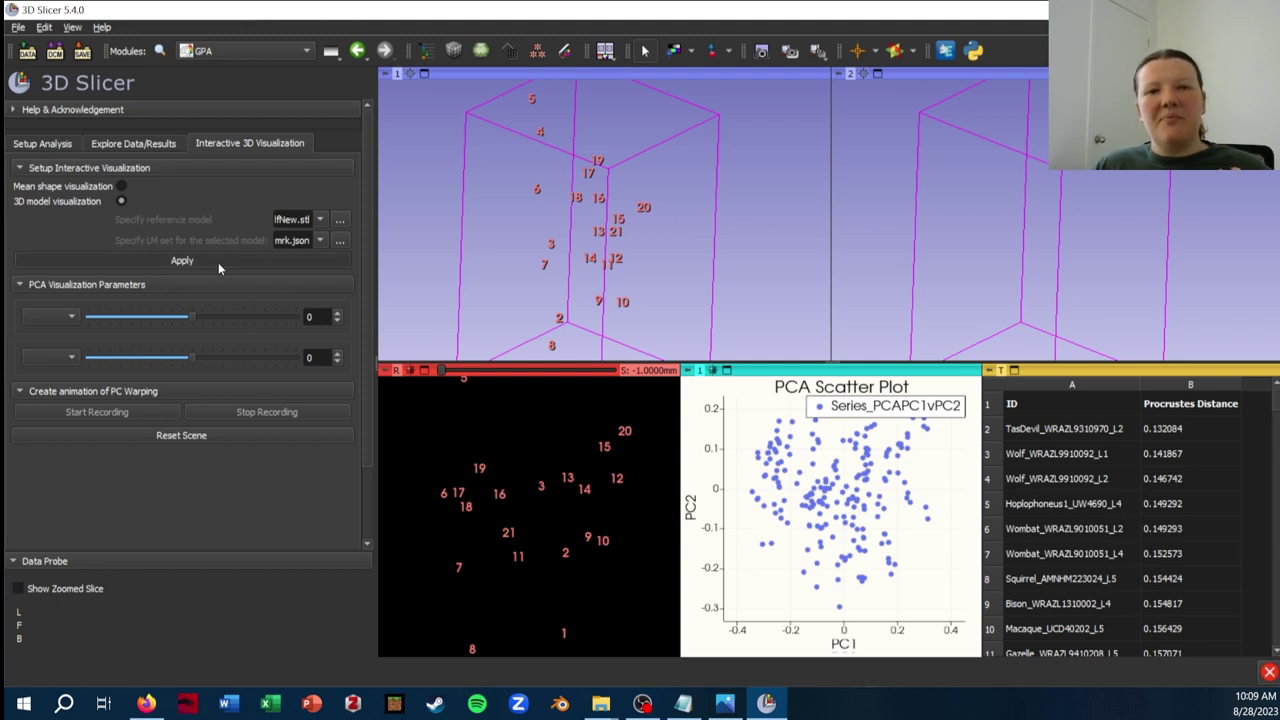
left_click(220, 265)
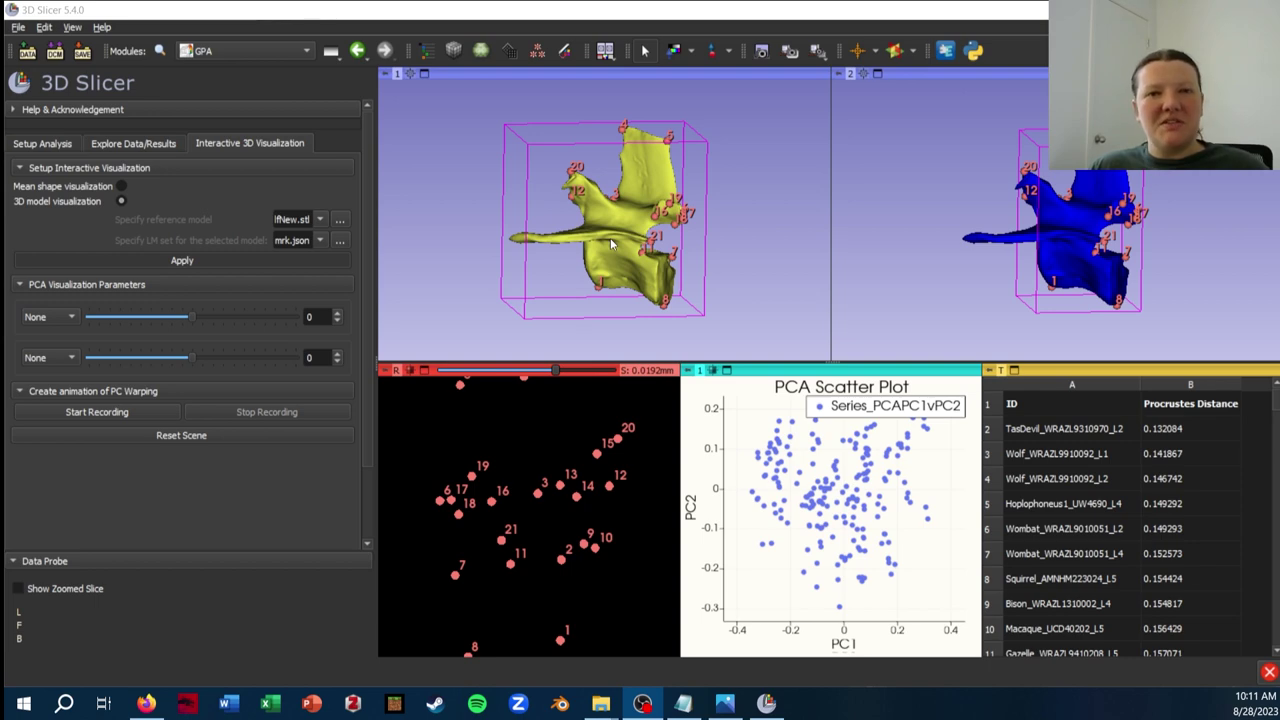
left_click_drag(610, 238, 620, 240)
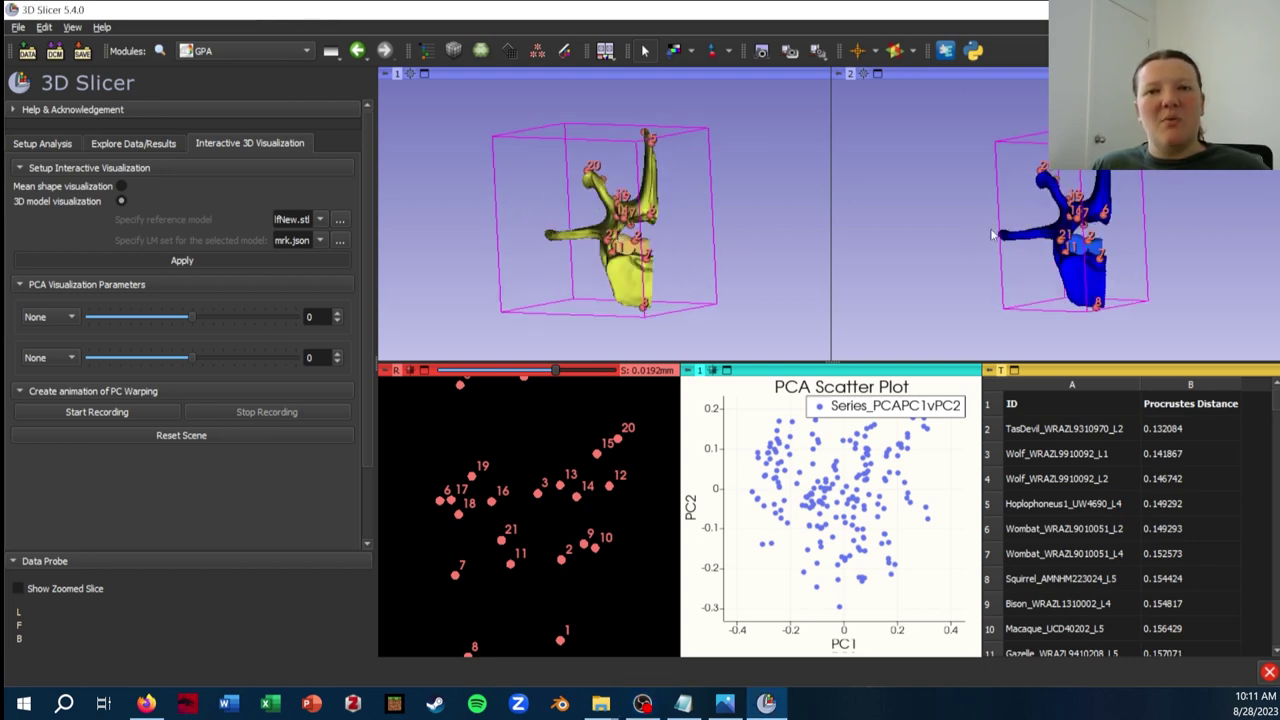
left_click_drag(1015, 242, 1093, 253)
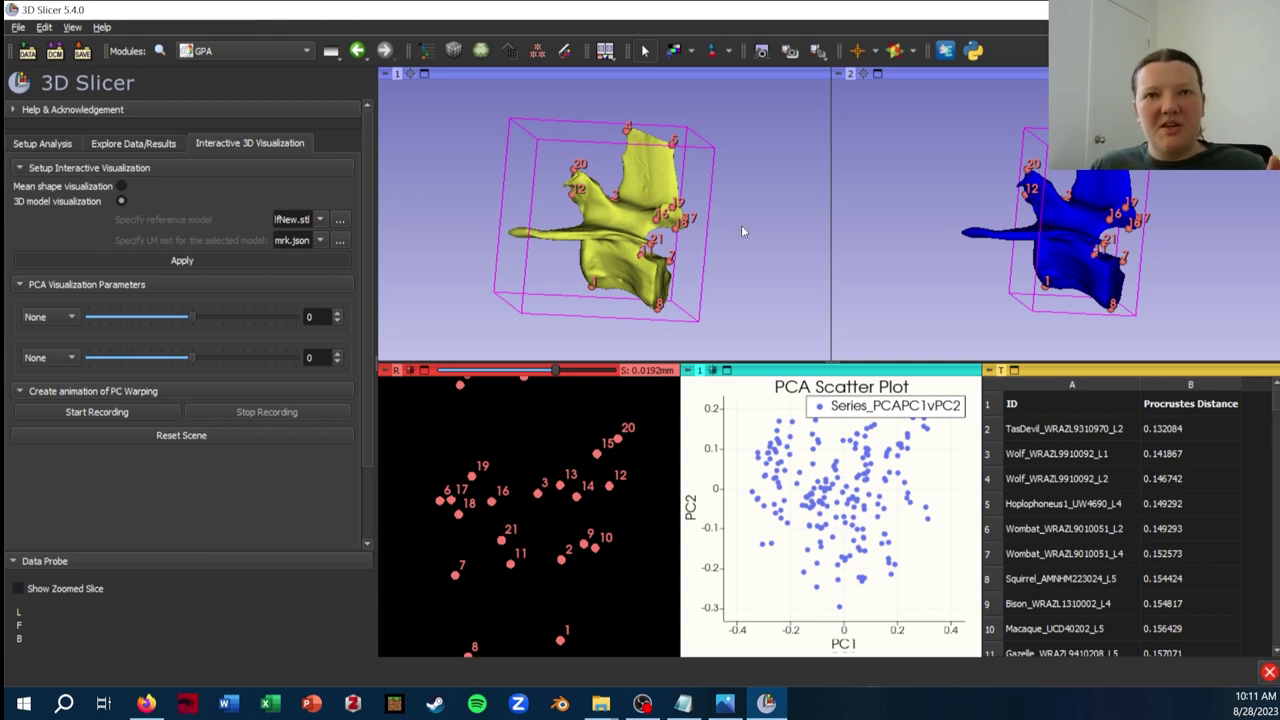
left_click_drag(752, 230, 790, 282)
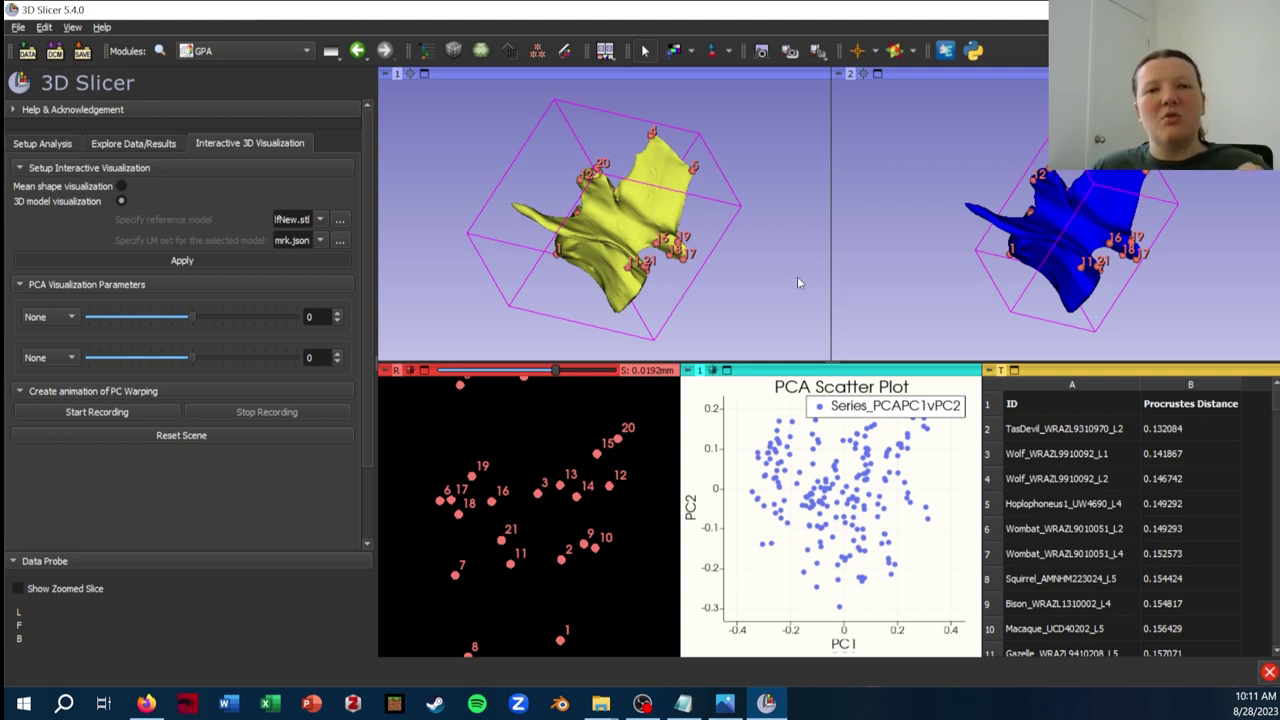
left_click_drag(797, 276, 685, 217)
scroll(685, 217, "up", 5)
left_click_drag(689, 275, 752, 222)
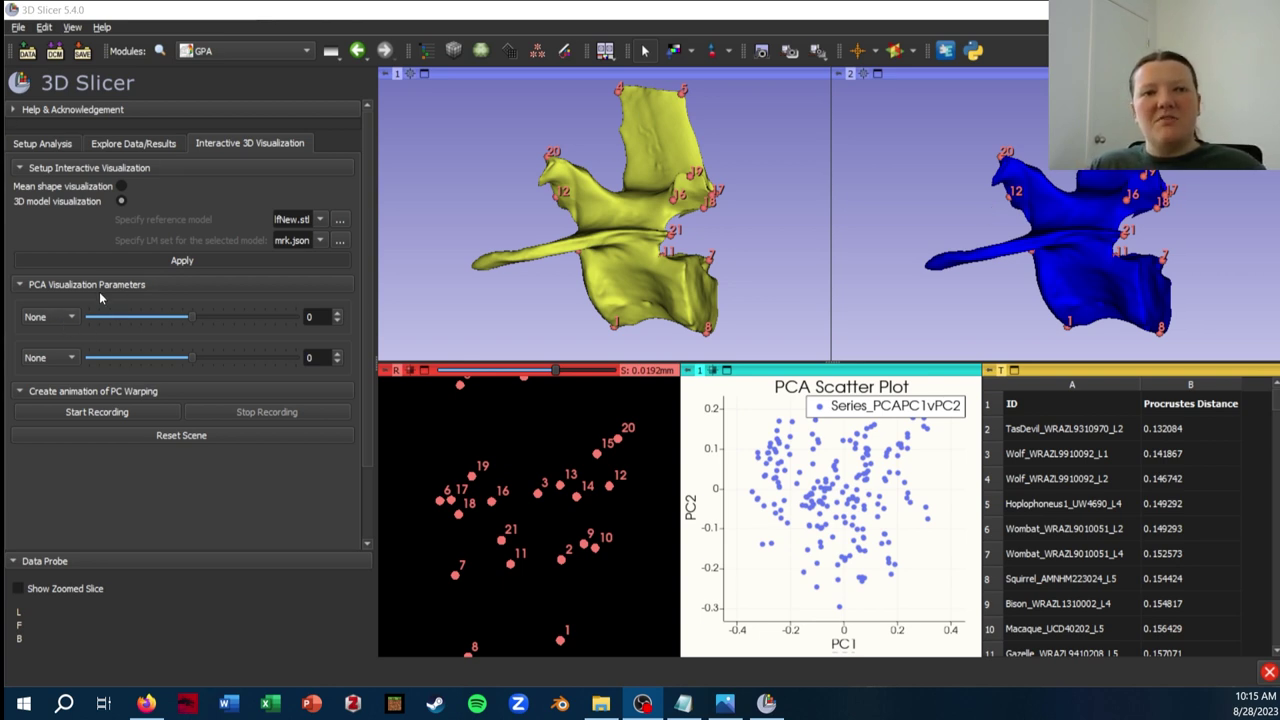
- Select PC 1 as the warping component and sweep its slider to reshape the blue vertebra
left_click(52, 317)
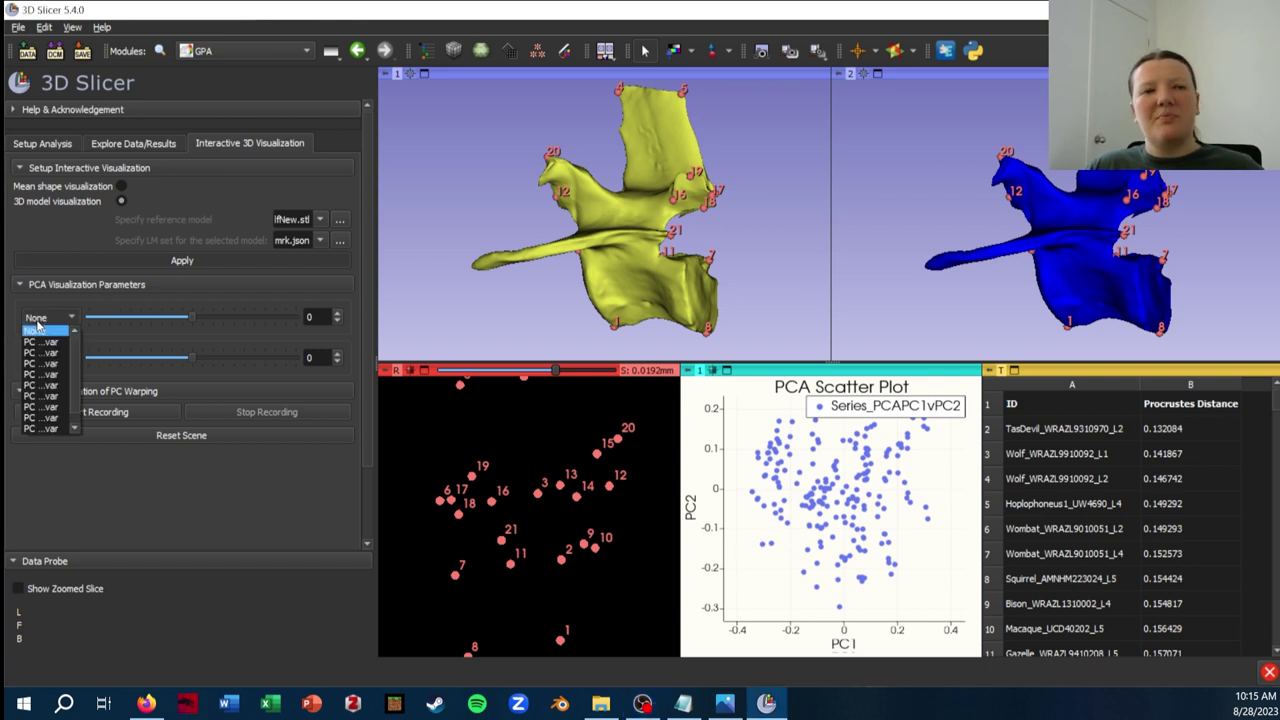
left_click(52, 342)
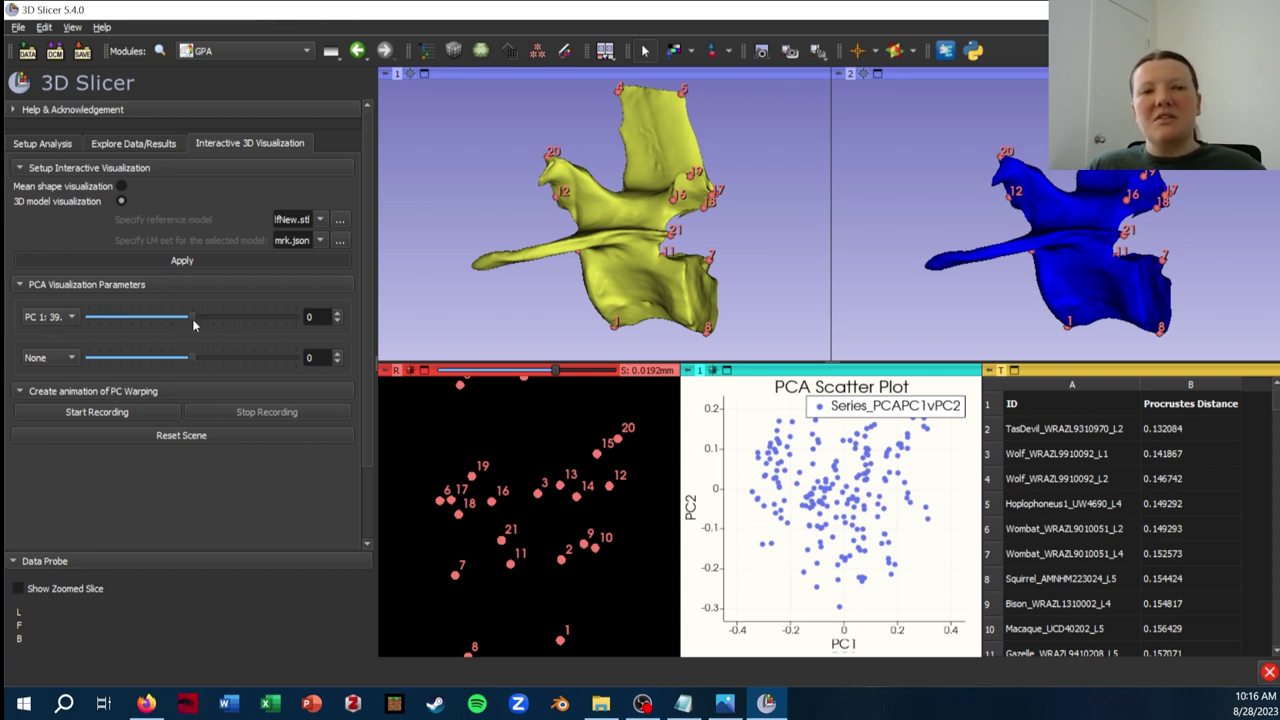
left_click_drag(192, 319, 404, 316)
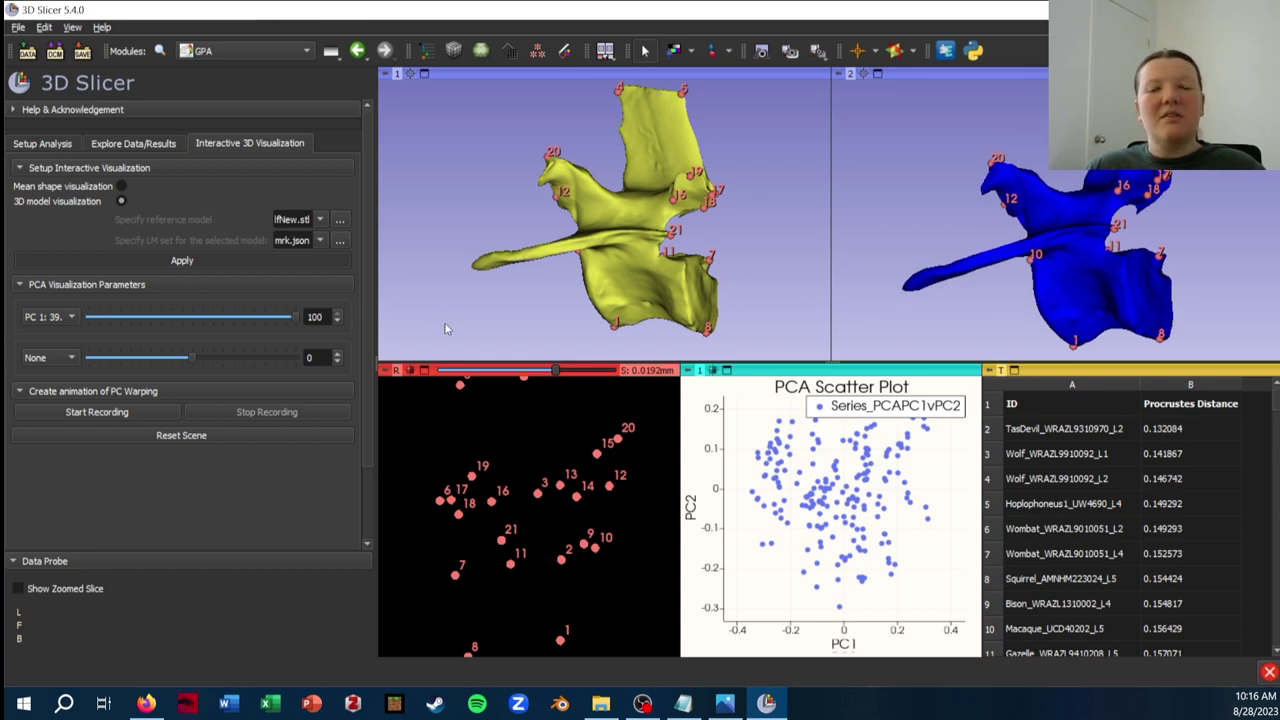
left_click_drag(292, 317, 938, 308)
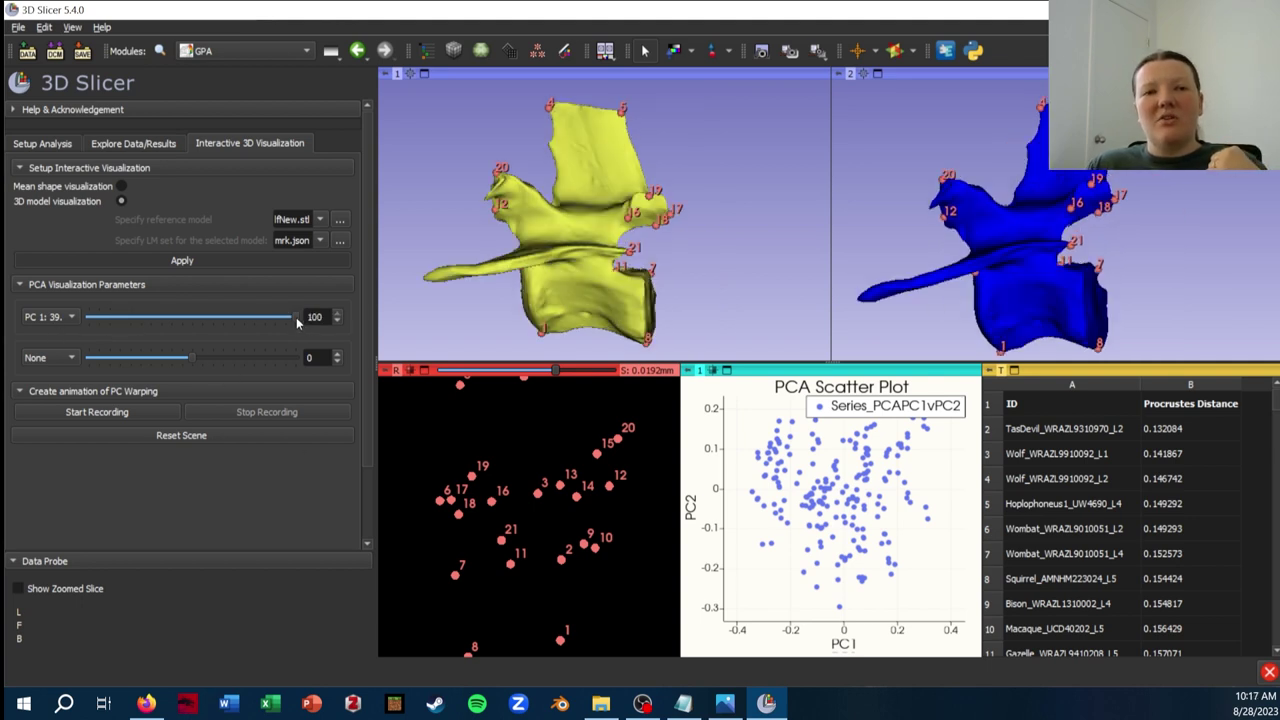
left_click_drag(294, 317, 357, 329)
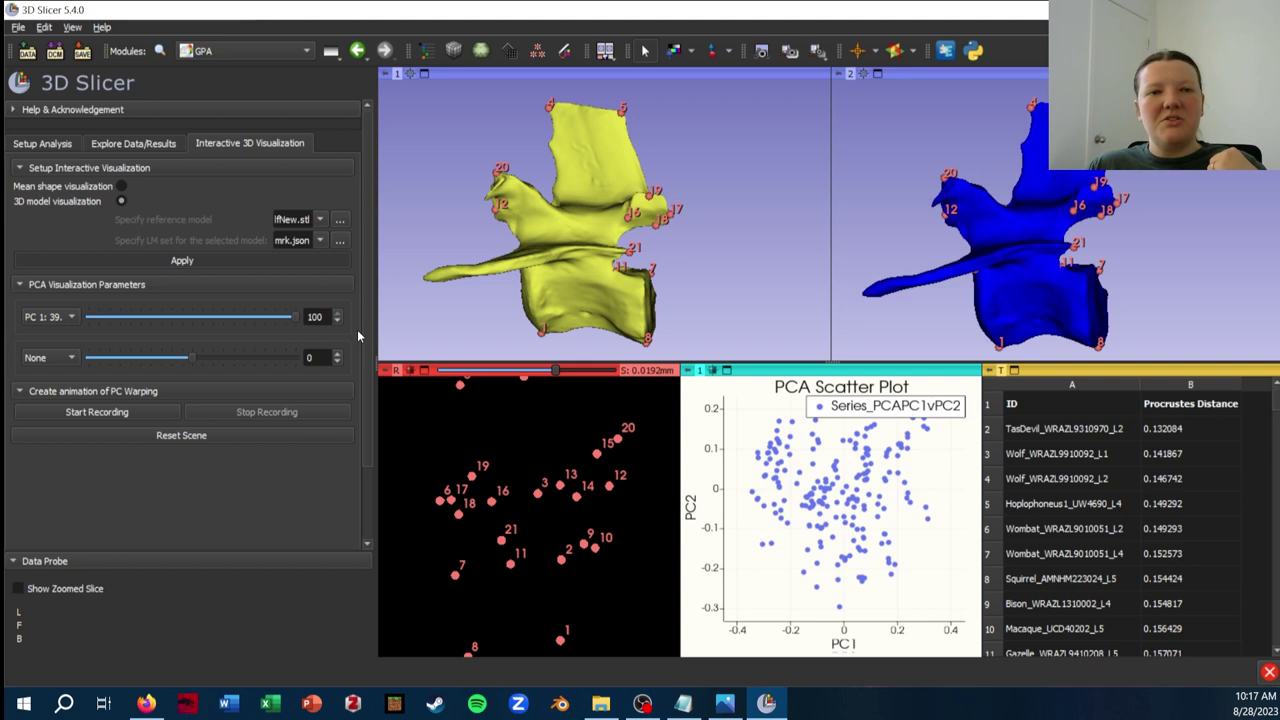
- Add PC 2 as the second warping component and raise its slider
left_click(50, 358)
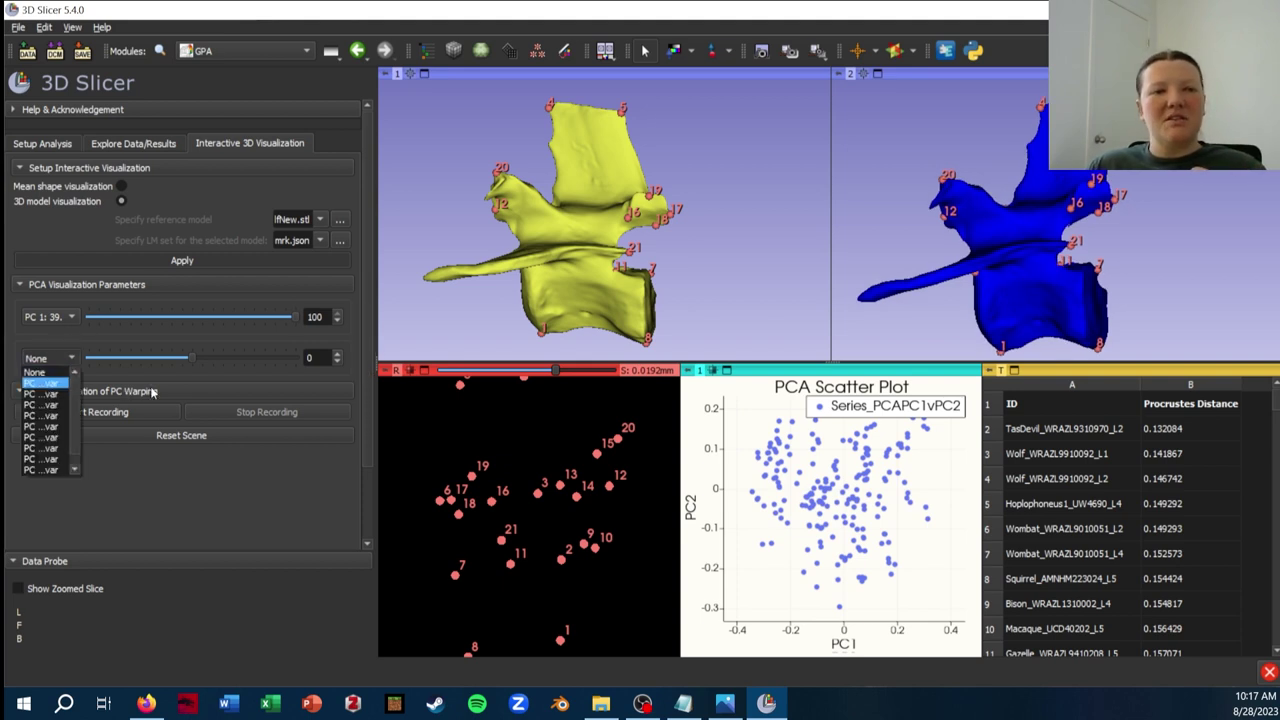
key("Down")
key("Return")
mouse_move(190, 357)
left_mouse_down()
mouse_move(357, 358)
mouse_move(212, 357)
left_mouse_up()
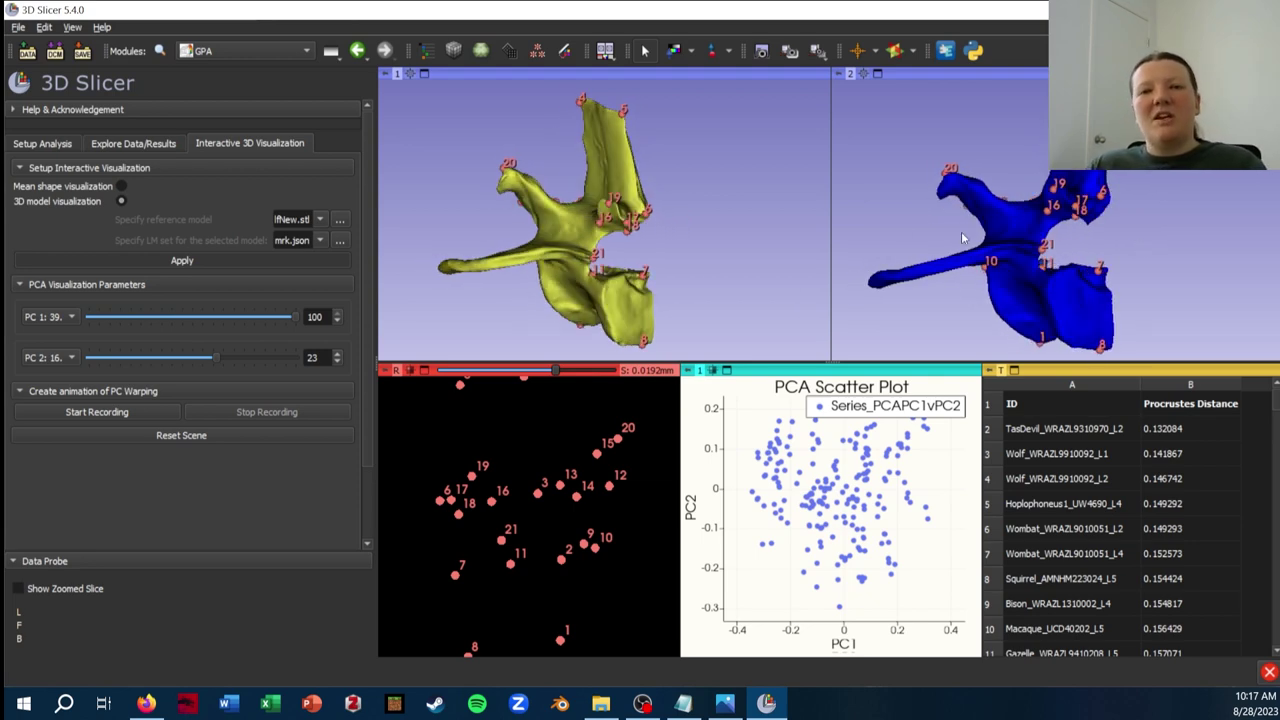
- Rotate both vertebra models and lower PC 1 to around -4 to compare shapes
left_click_drag(955, 229, 1056, 253)
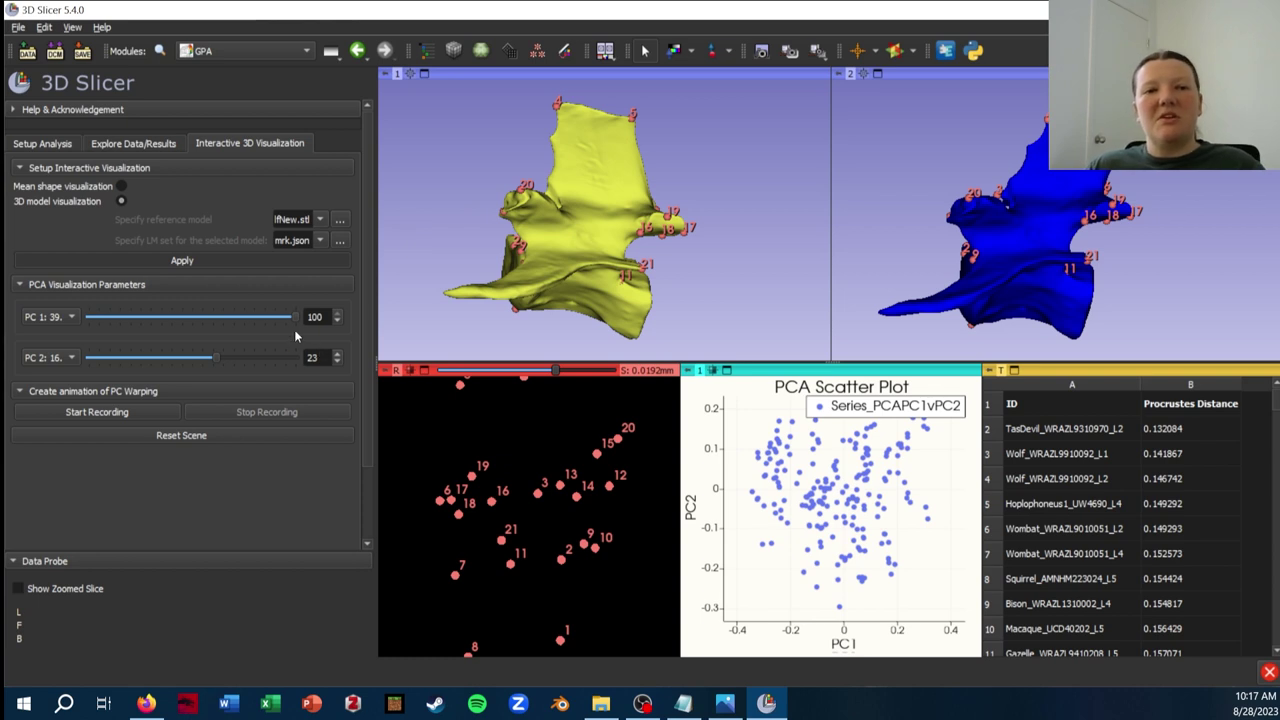
left_click_drag(298, 318, 337, 322)
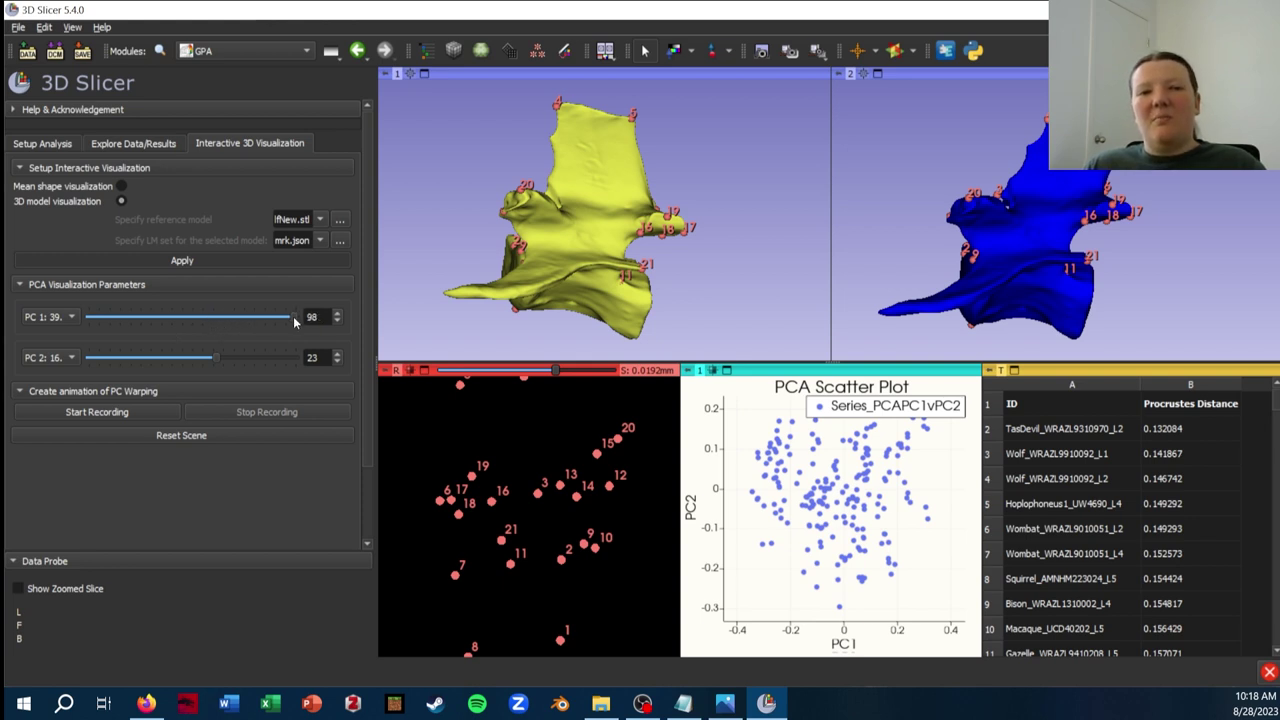
left_click_drag(296, 315, 69, 318)
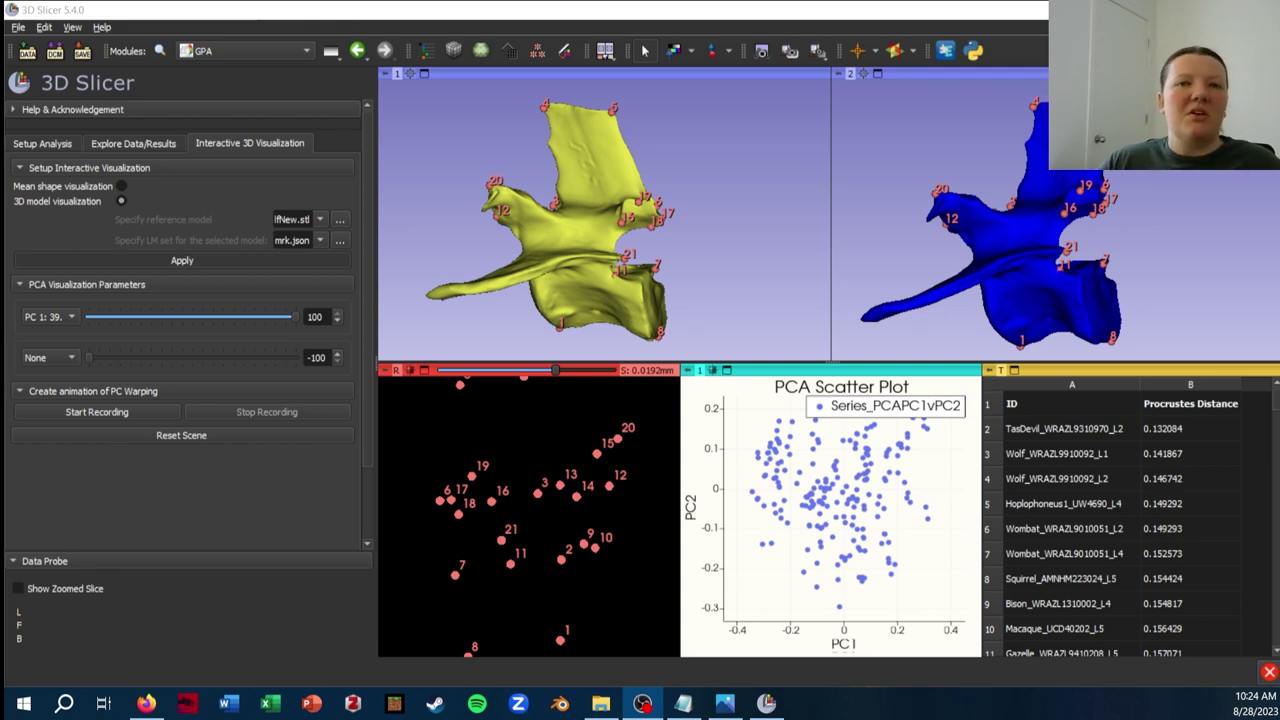
left_click_drag(898, 302, 858, 255)
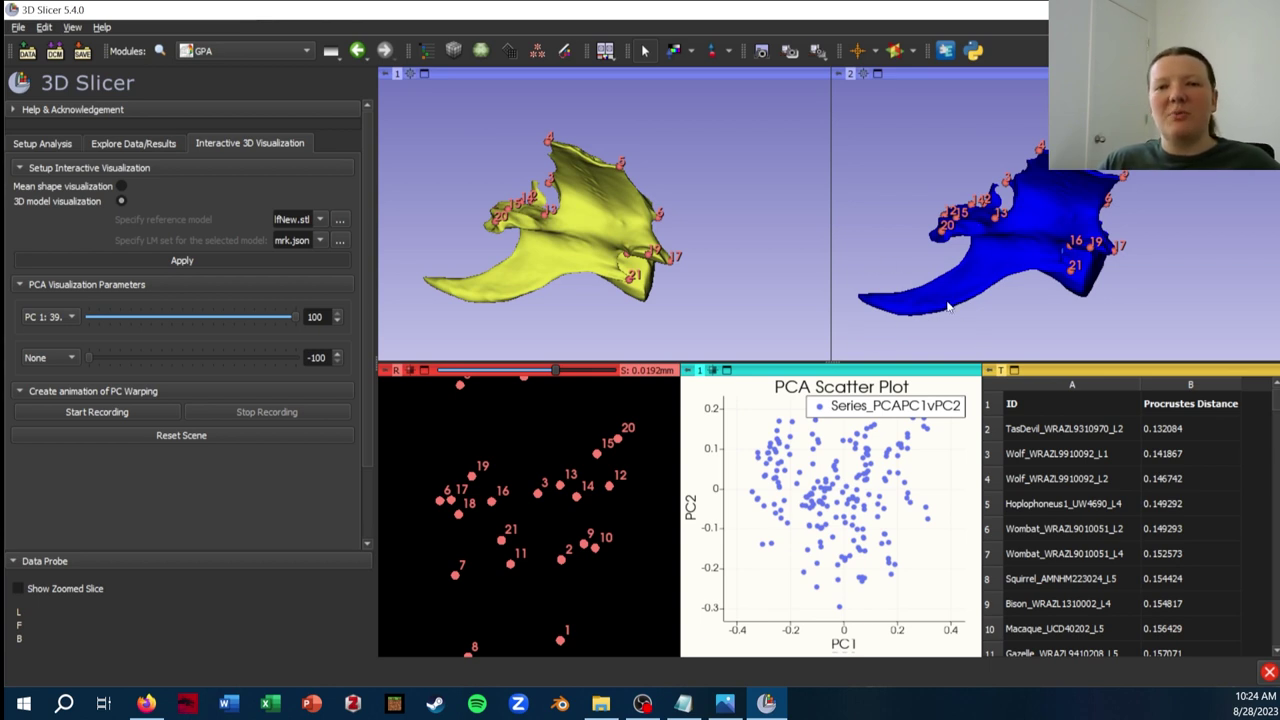
left_click_drag(1017, 316, 1032, 241)
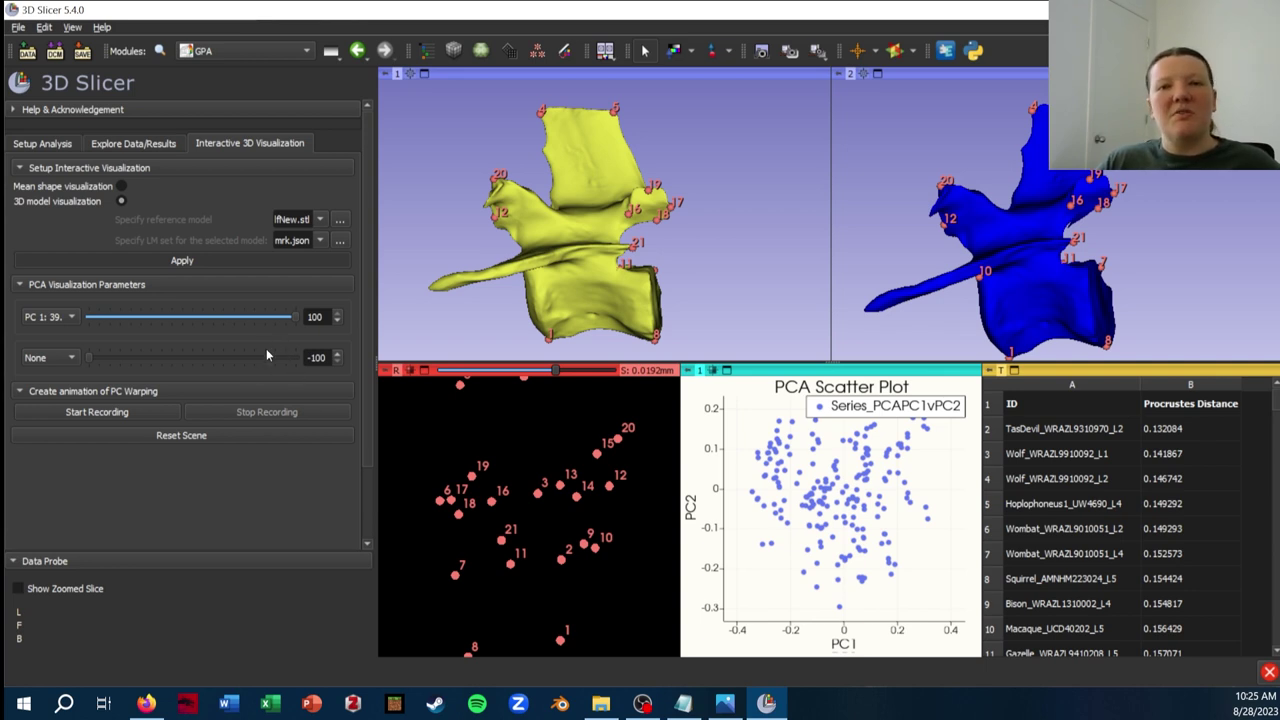
left_click(293, 316)
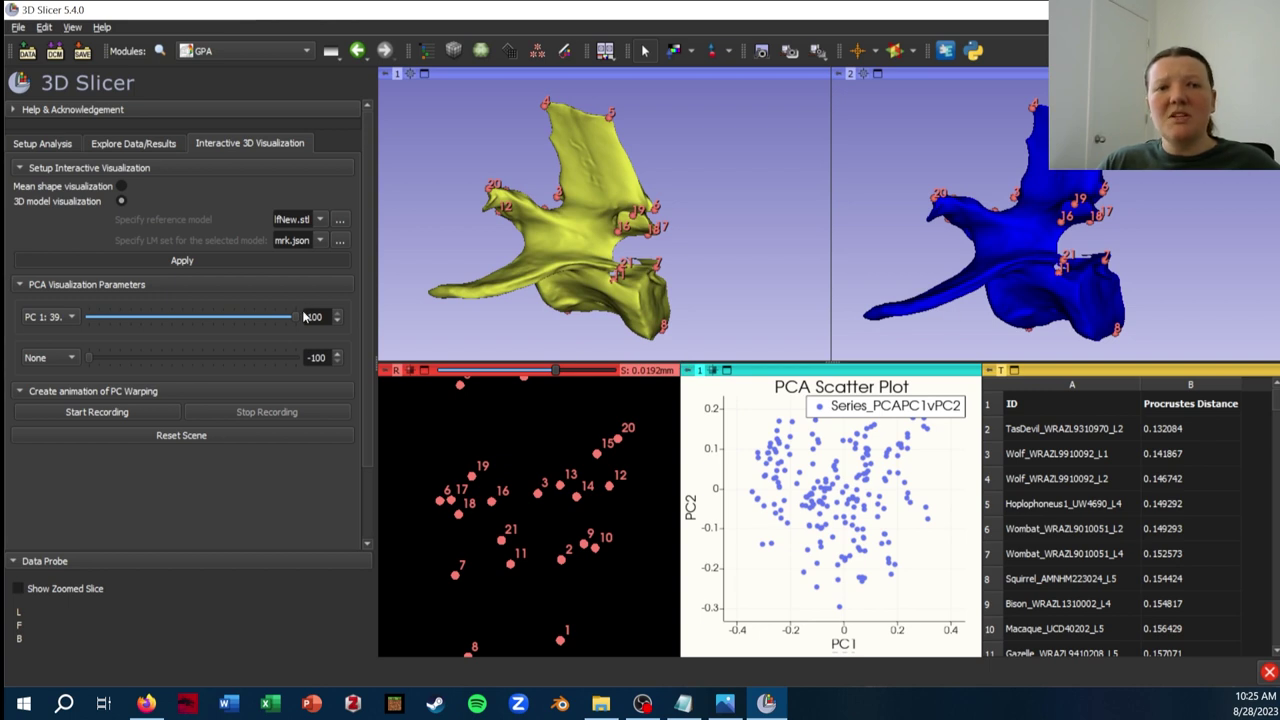
left_click_drag(295, 318, 455, 325)
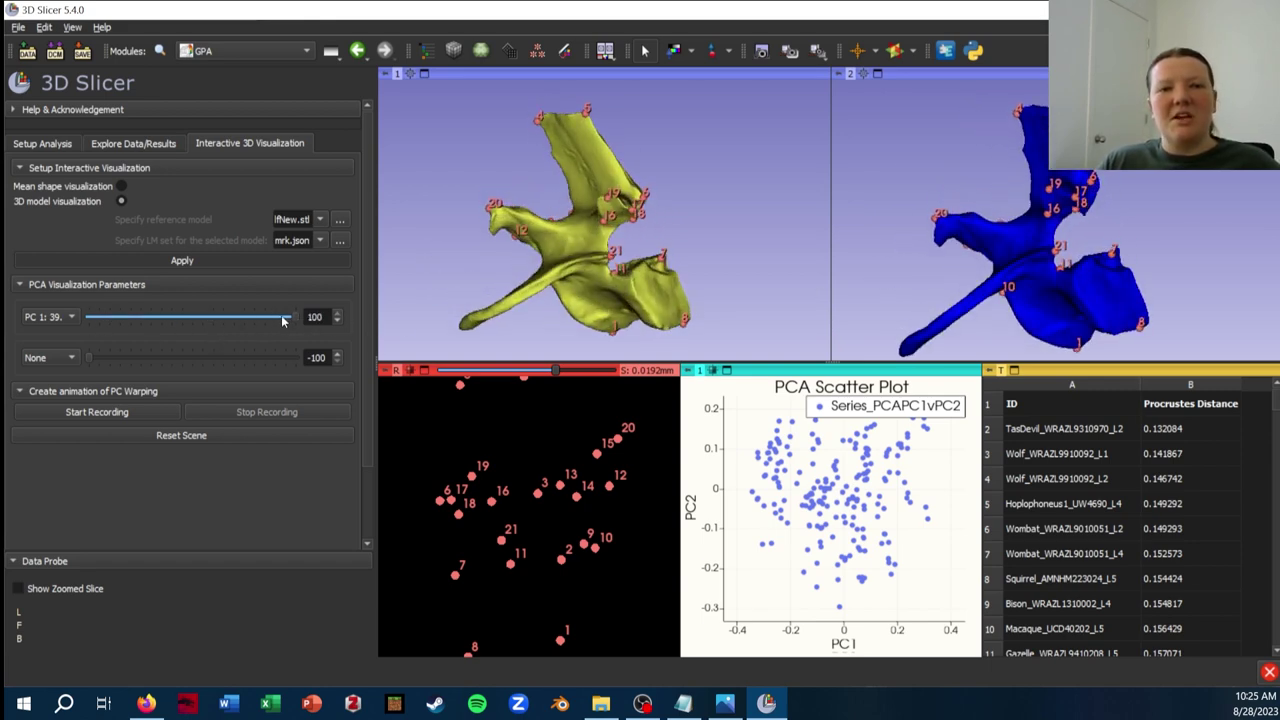
left_click_drag(293, 316, 362, 333)
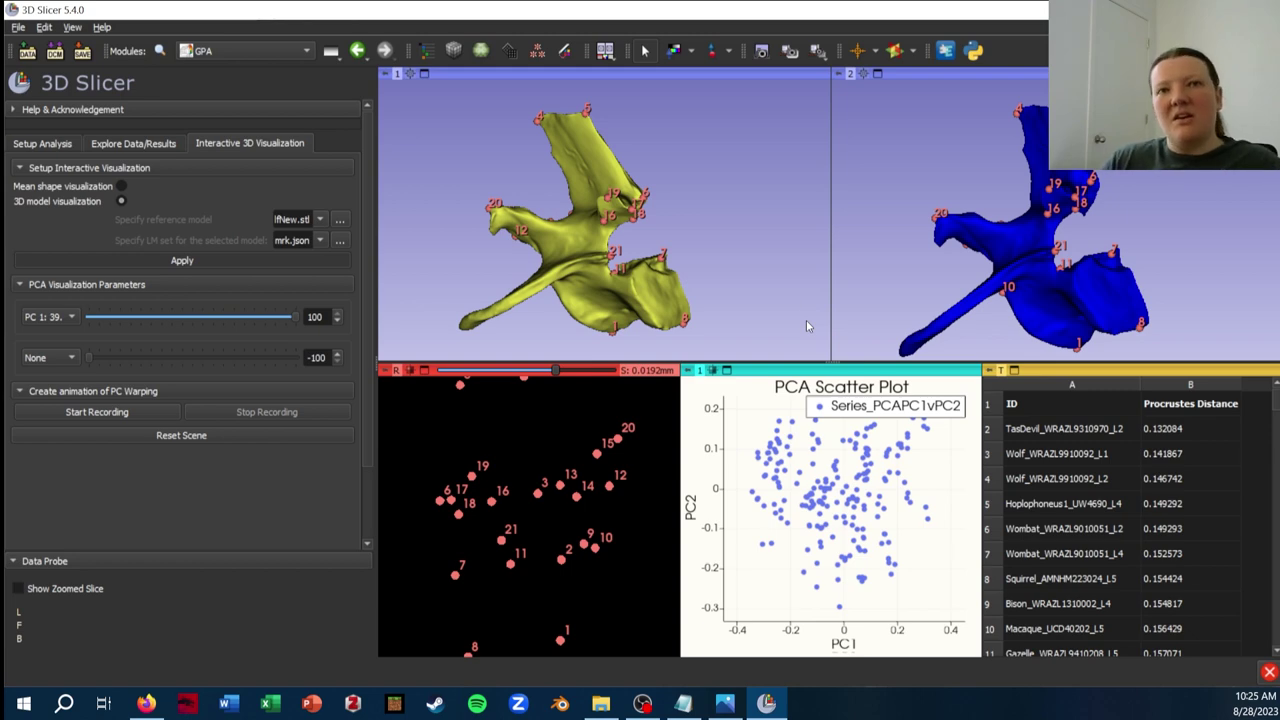
left_click_drag(1125, 247, 973, 150)
left_click(726, 705)
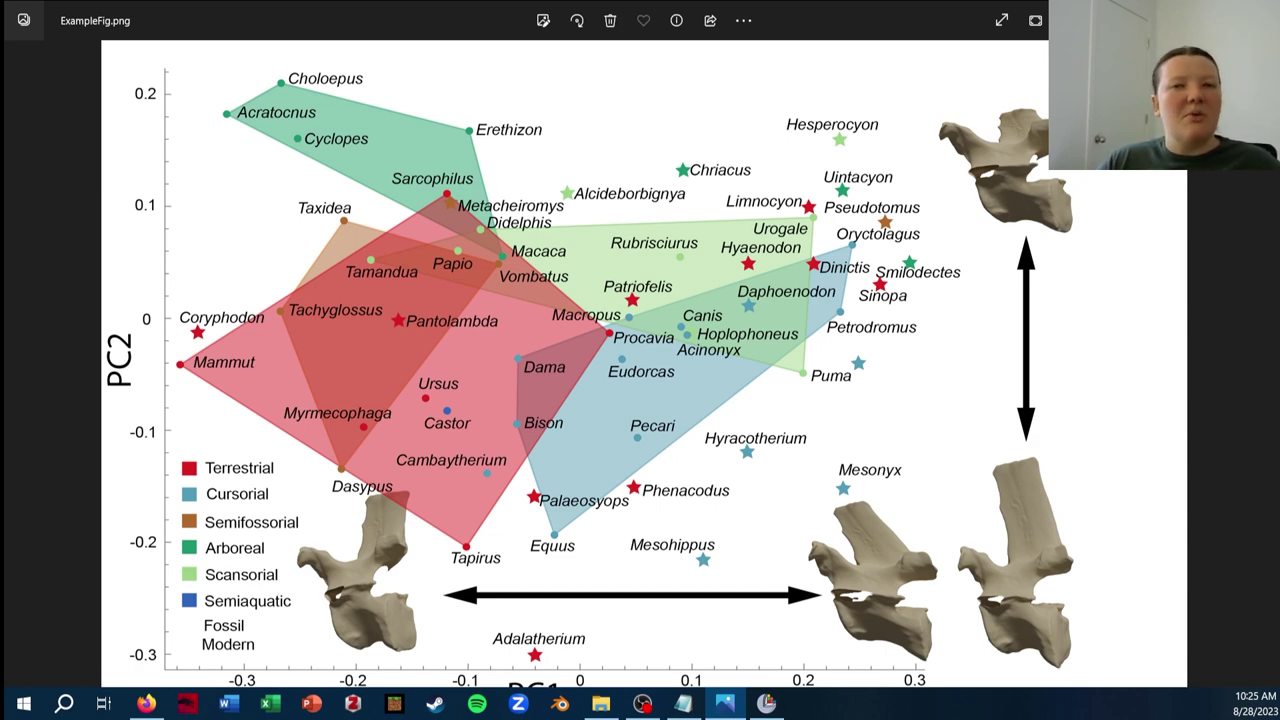
key("alt+Tab")
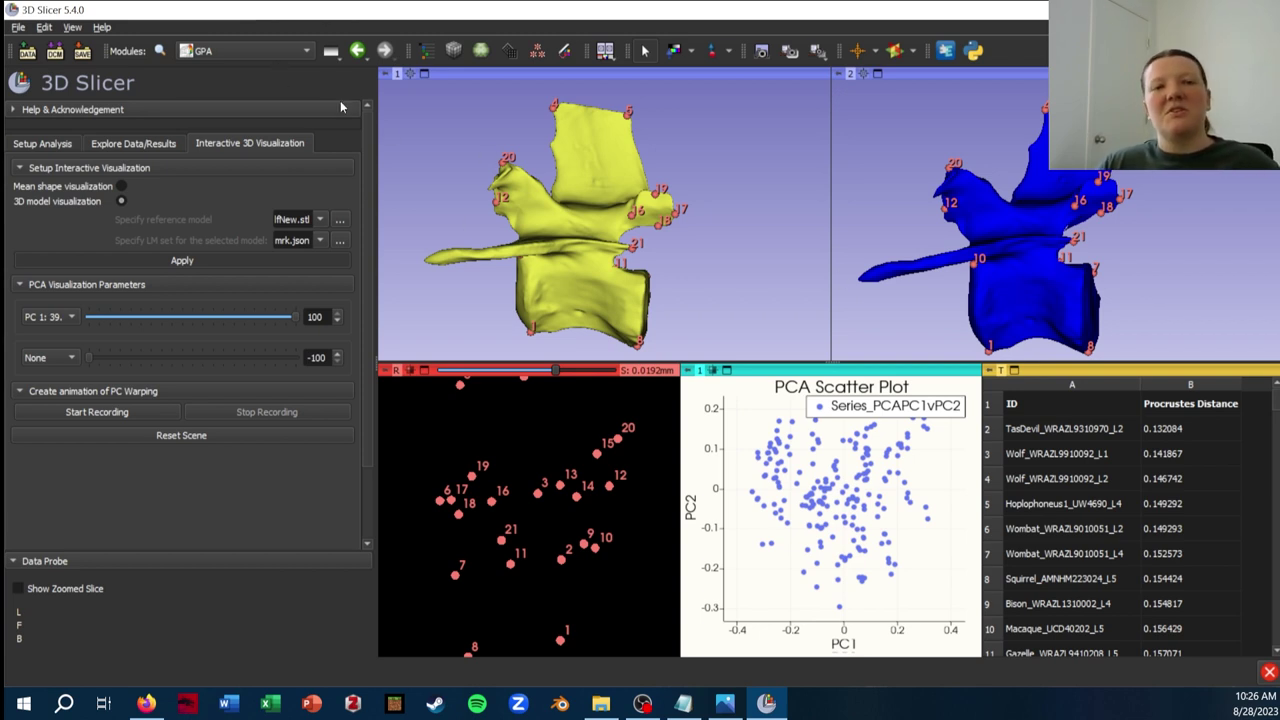
- In the Data module, harden the PC TPS Transform onto the PCA Warped Volume model
left_click(288, 52)
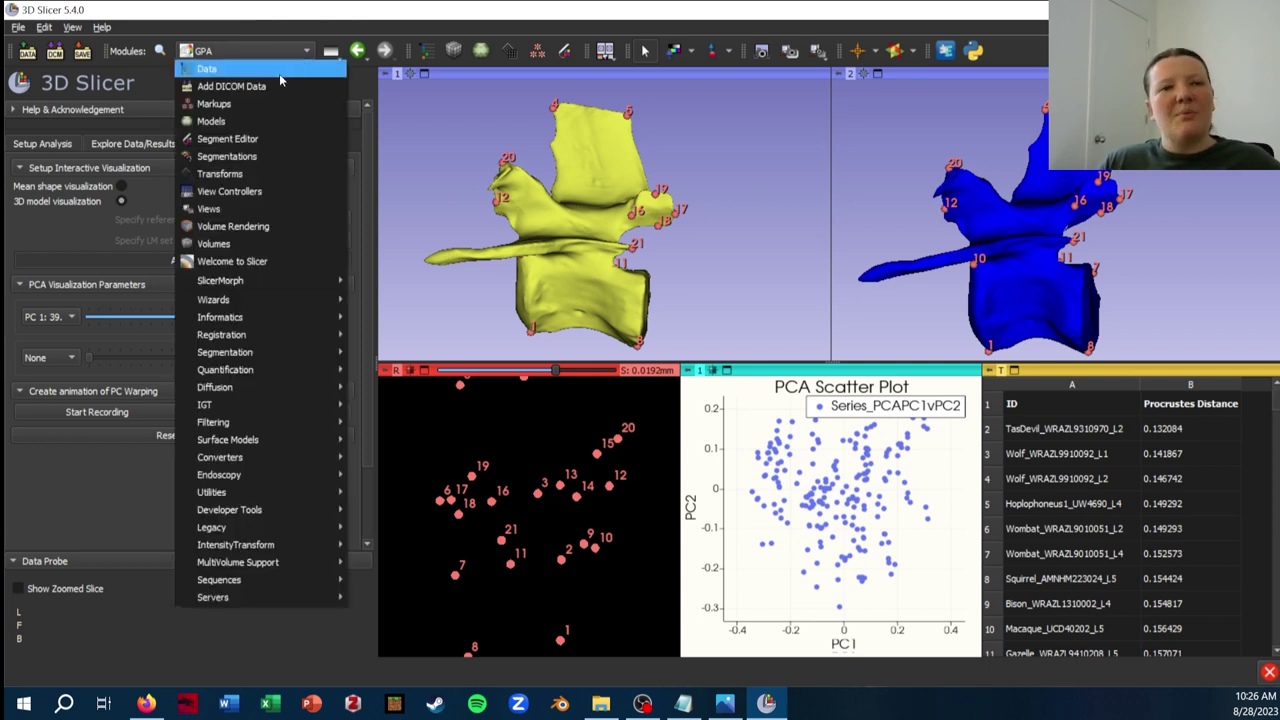
left_click(190, 69)
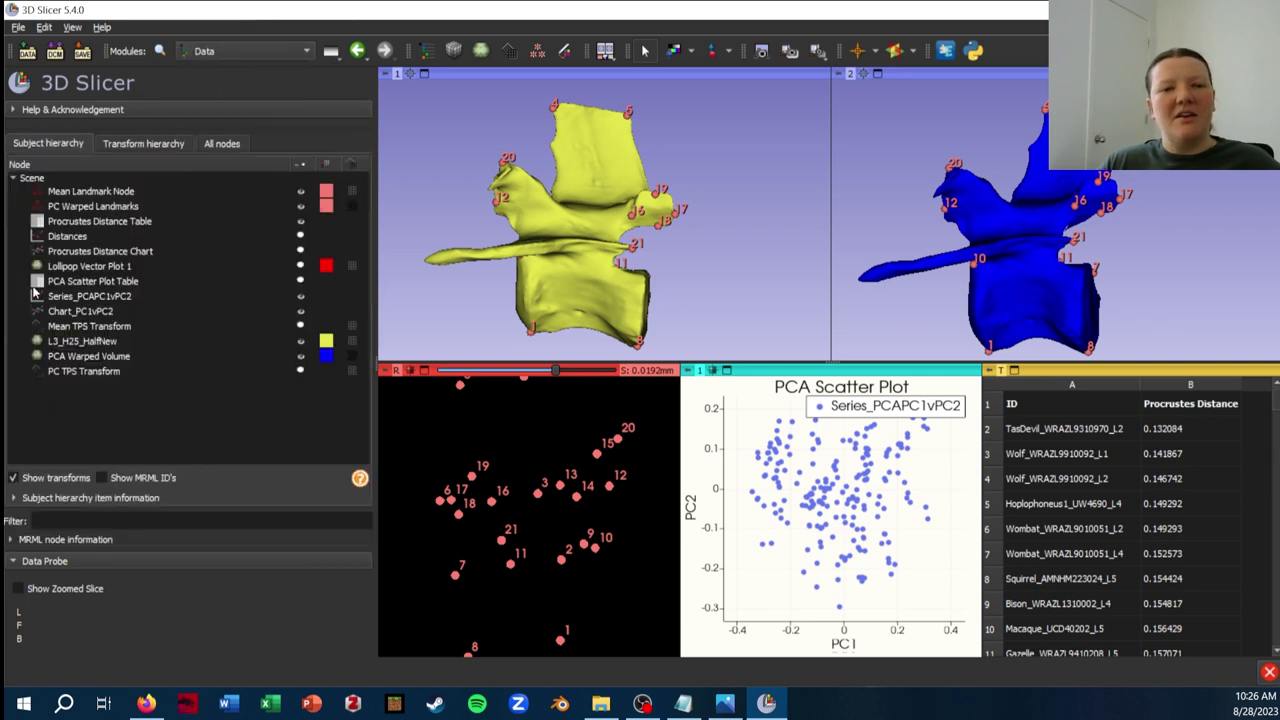
left_click(120, 358)
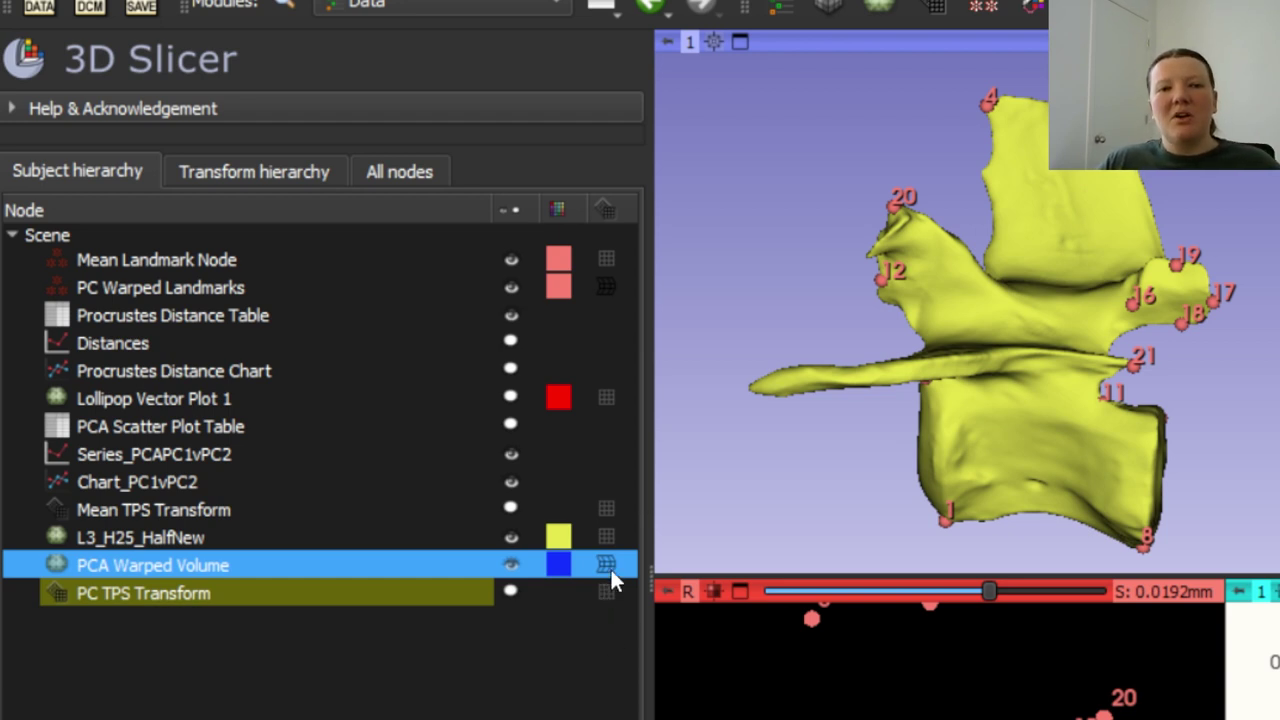
left_click(607, 565)
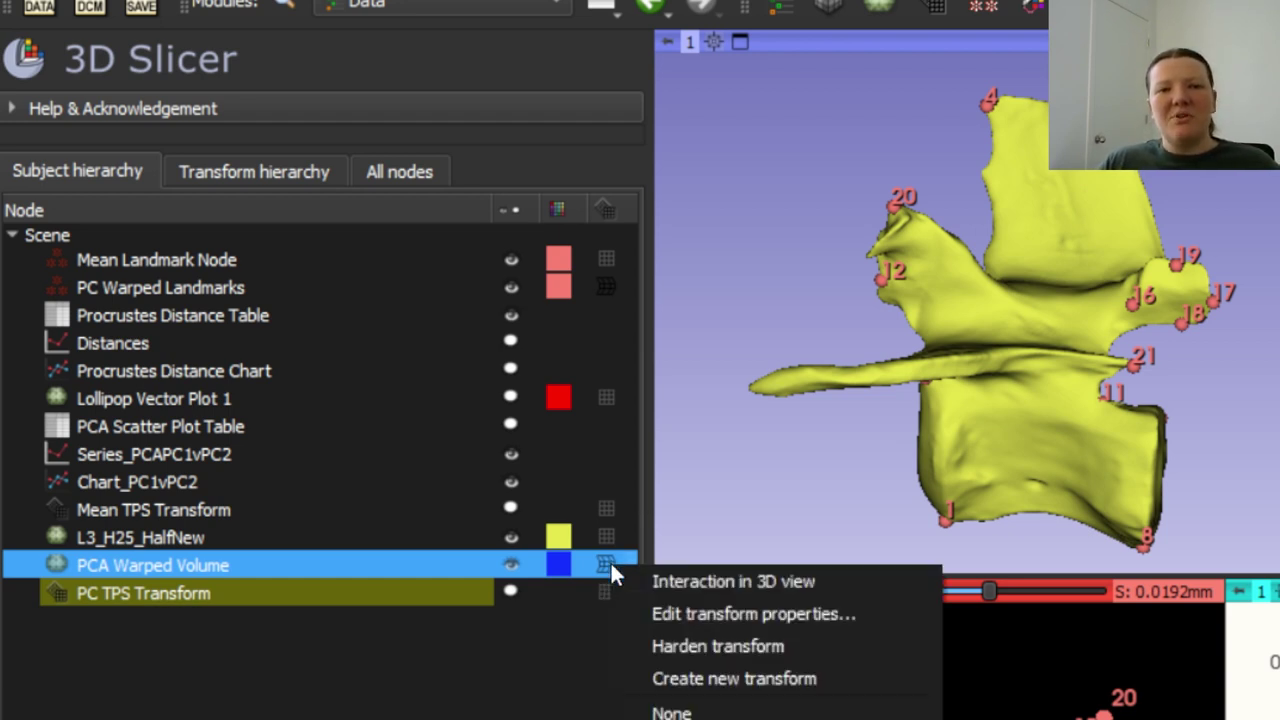
left_click(693, 647)
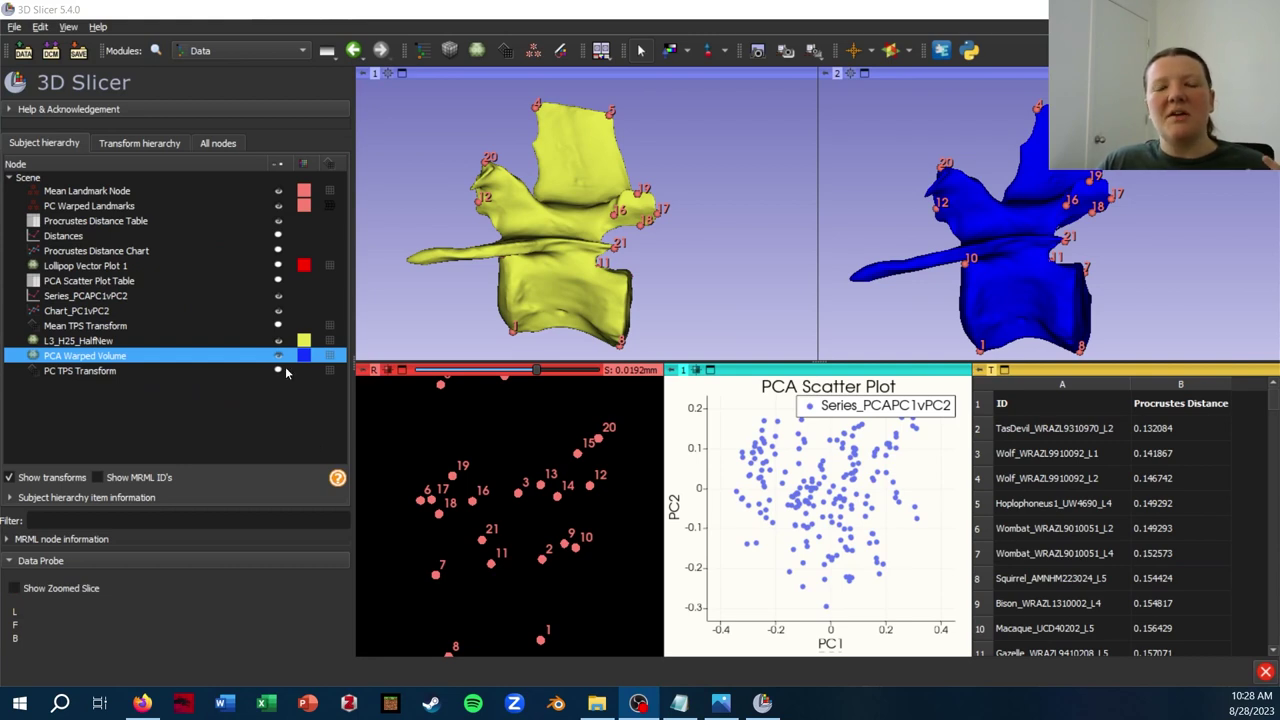
- Export PCA Warped Volume to a file named PositivePC1_Lumbar
right_click(217, 356)
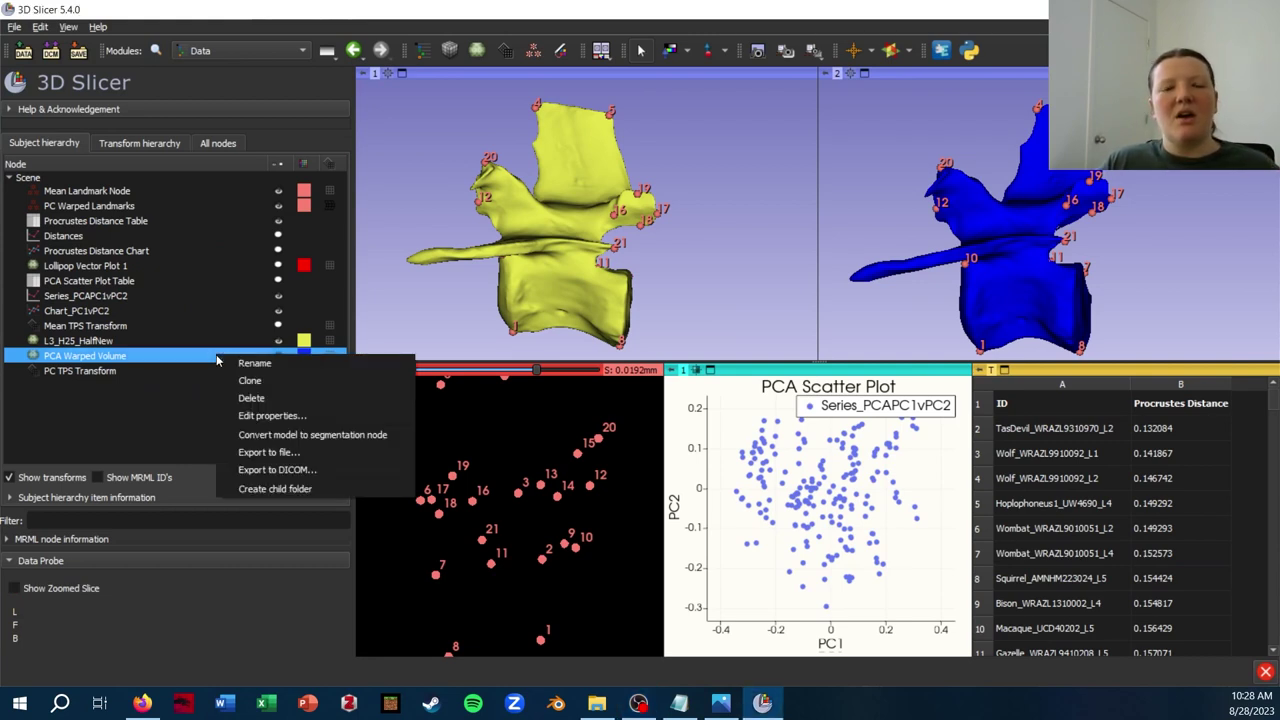
left_click(366, 453)
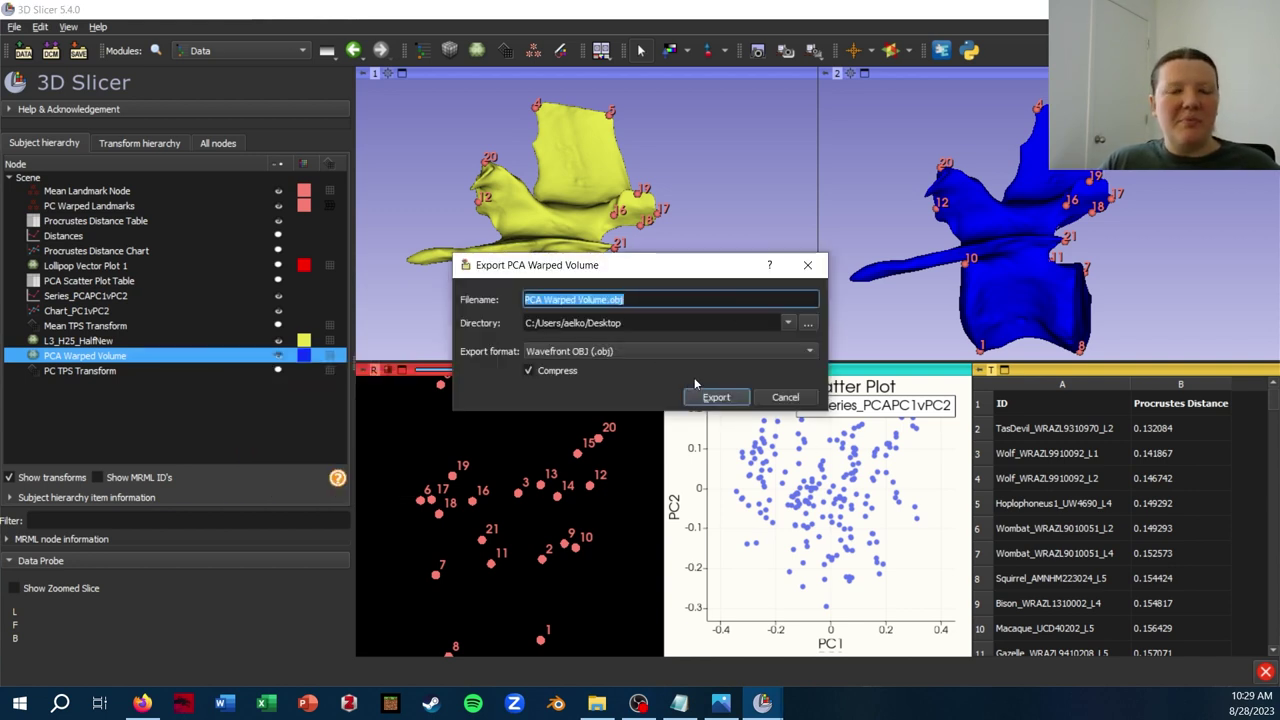
key("BackSpace")
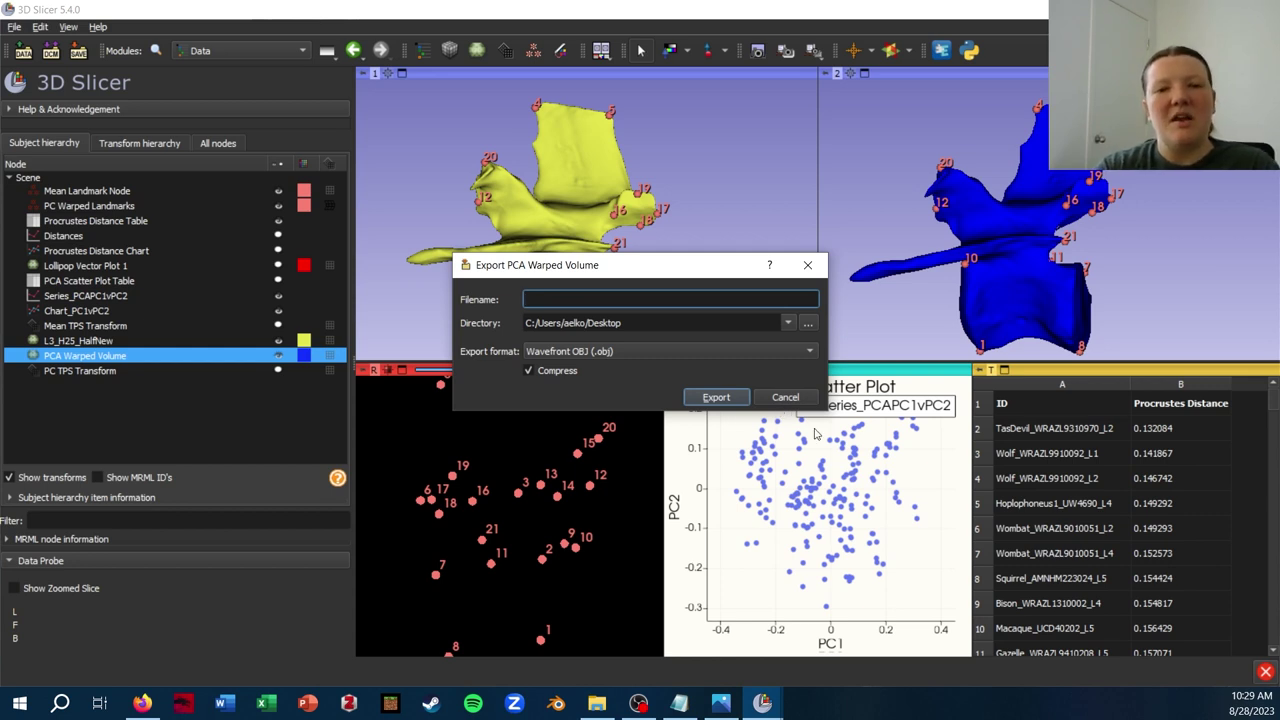
type("Positive")
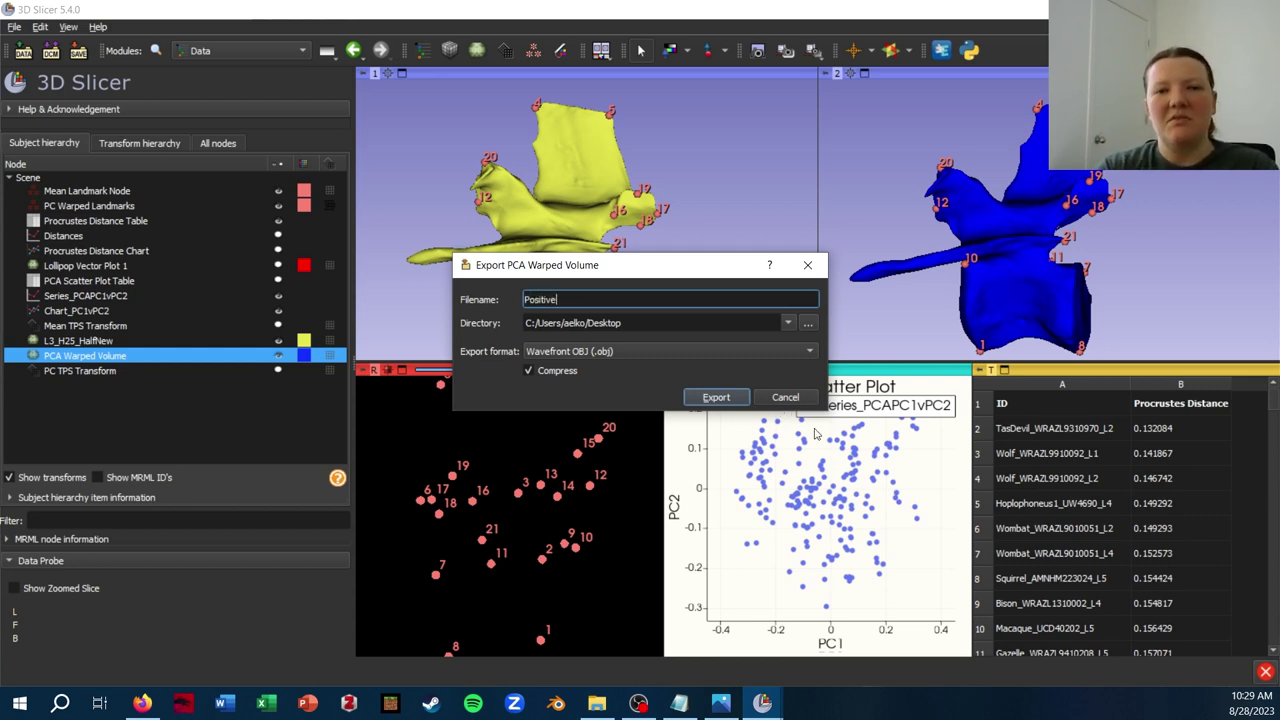
key("BackSpace")
type("PC1")
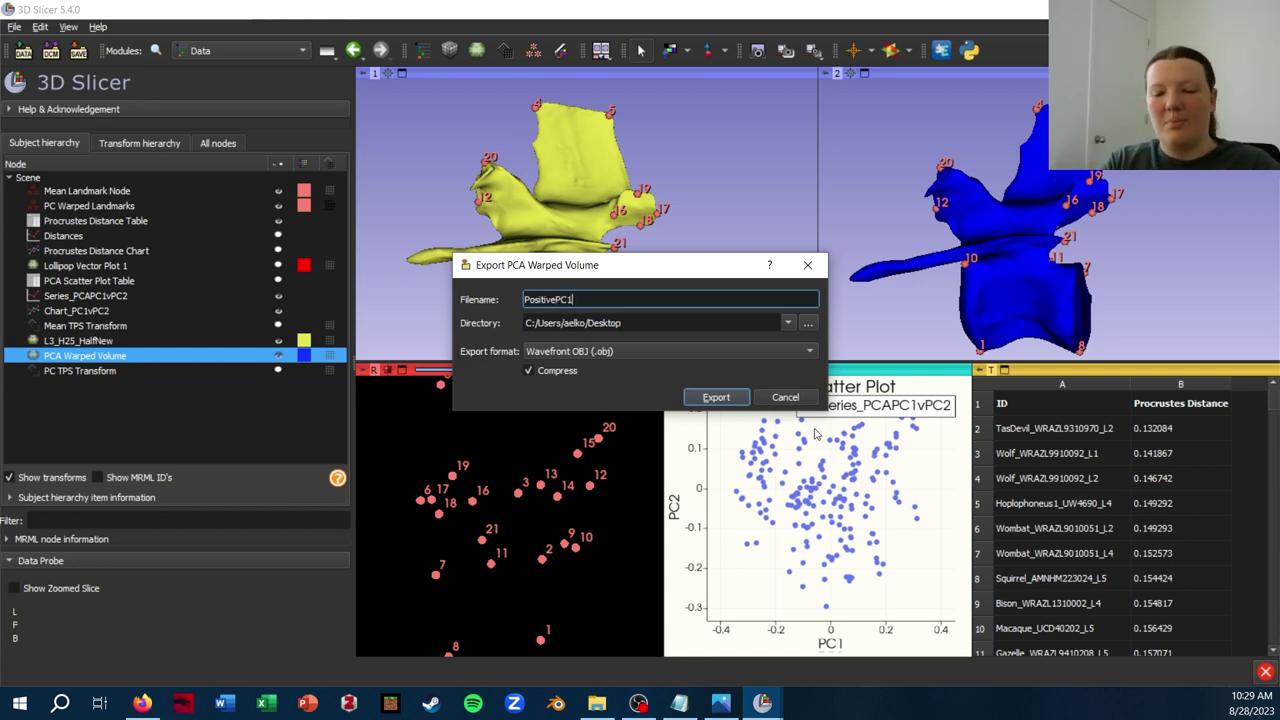
type("_LU")
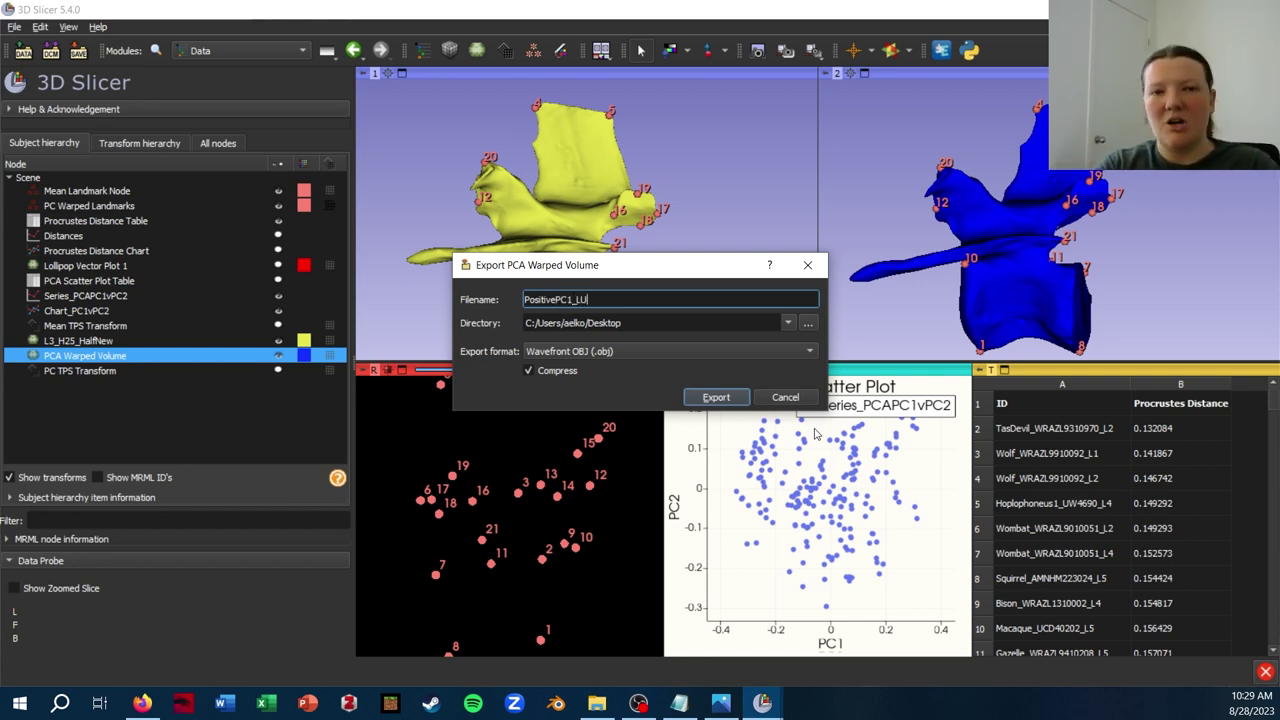
key("BackSpace")
type("umbar")
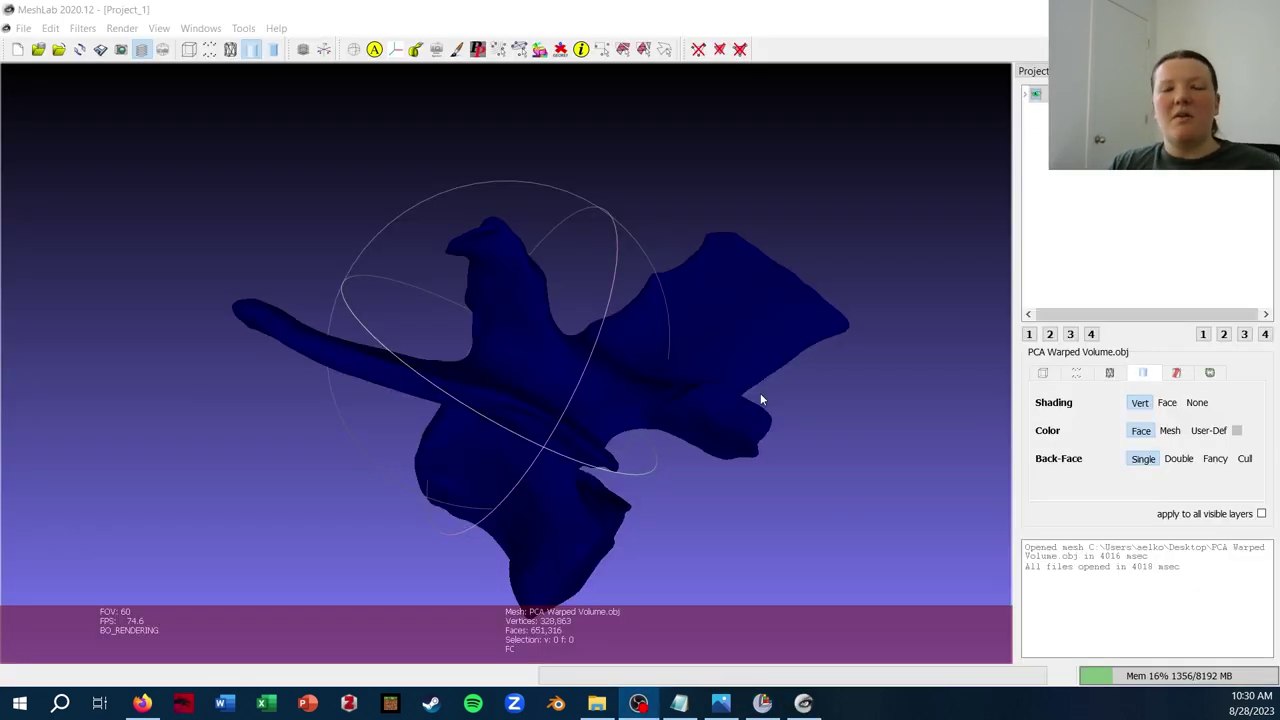
- Rotate the PCA Warped Volume.obj mesh in MeshLab to inspect it from several sides
left_click_drag(760, 400, 603, 420)
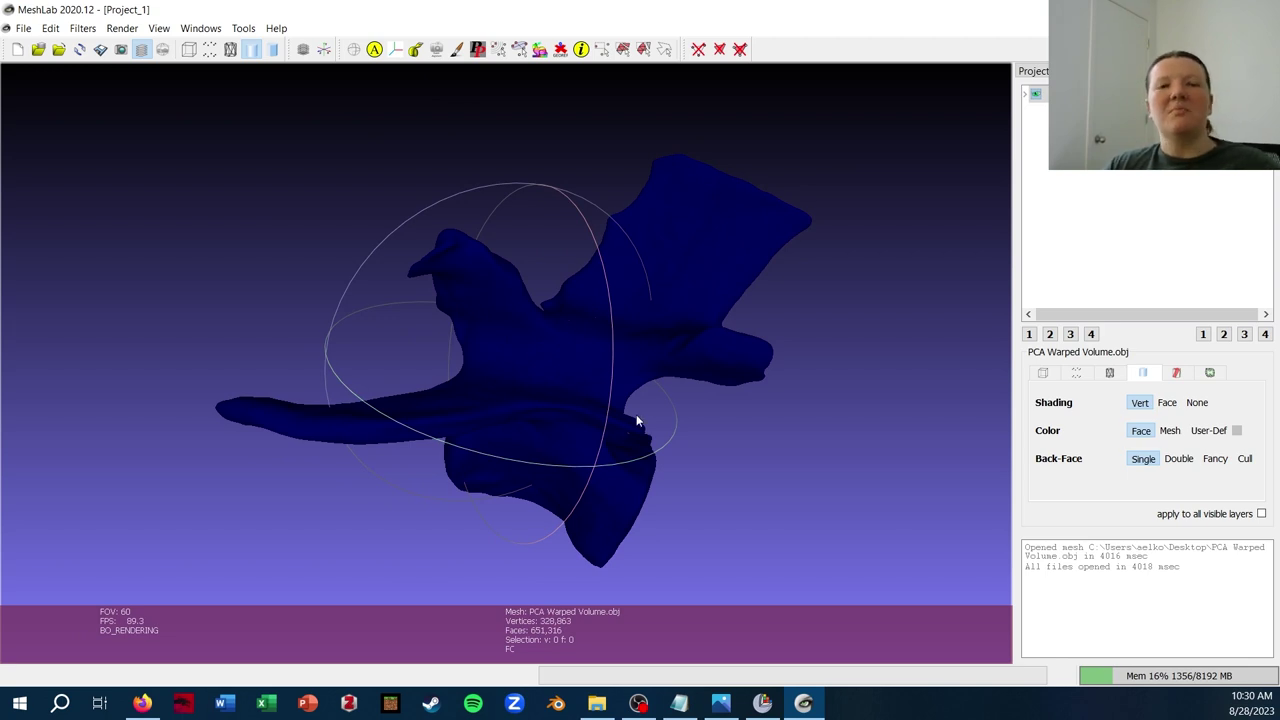
left_click_drag(760, 351, 678, 364)
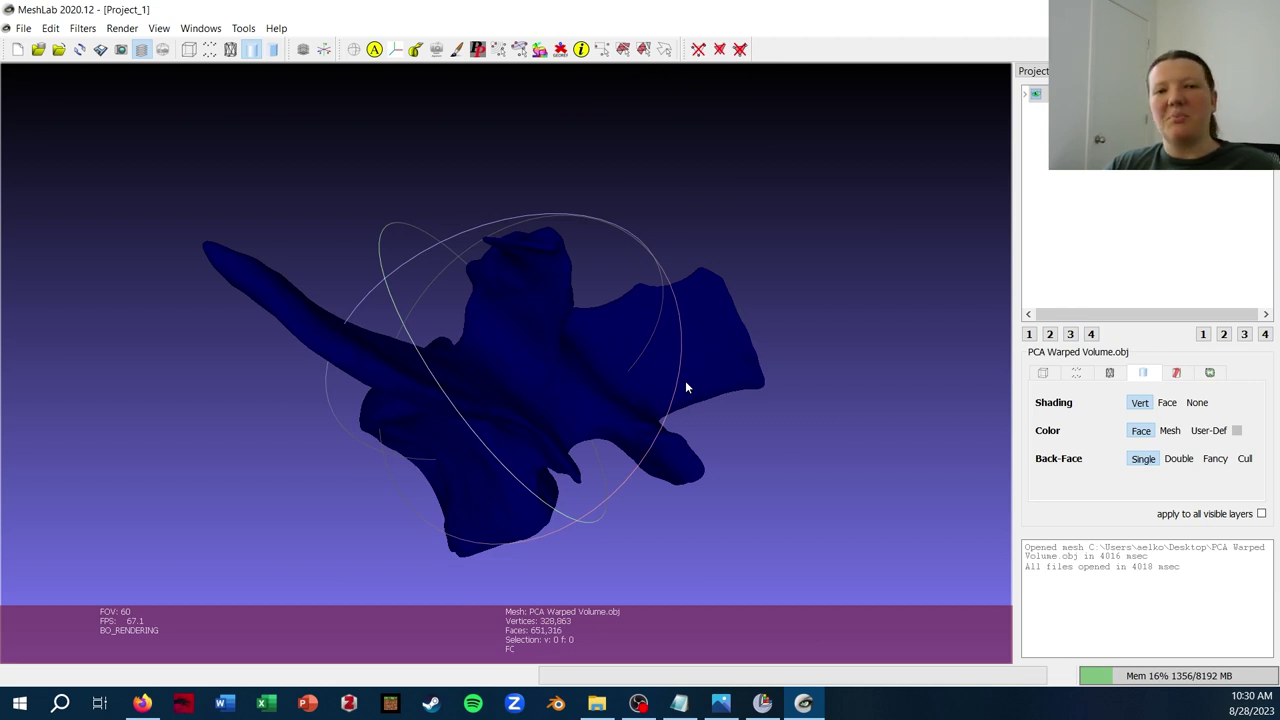
left_click_drag(629, 380, 407, 392)
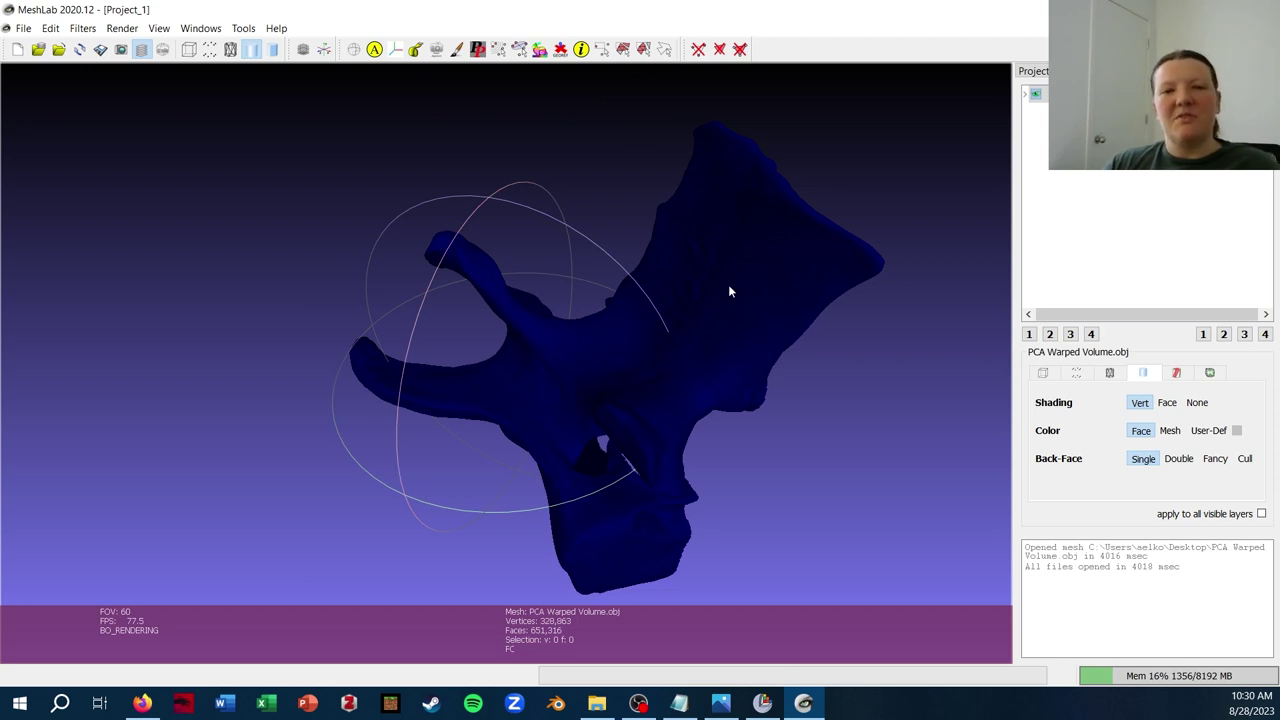